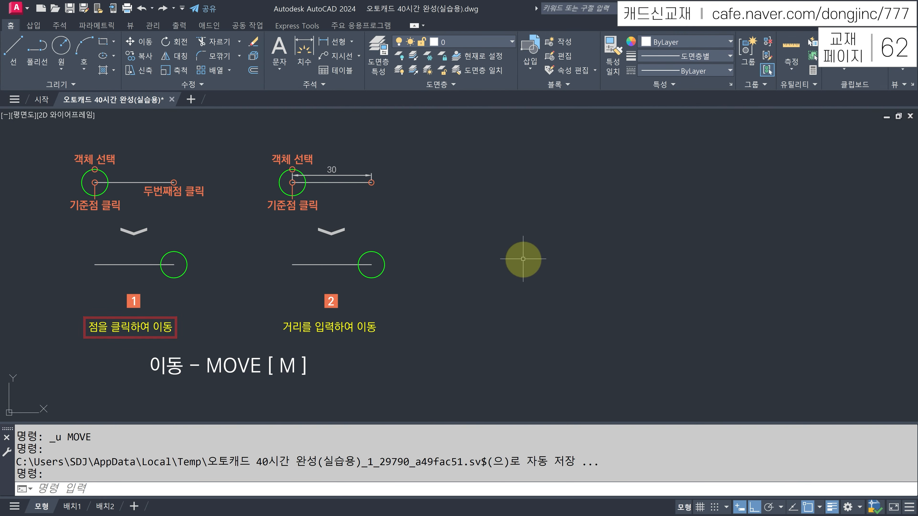
# - Draw a horizontal line 50 units long in the empty area to the right of the two Move examples
pyautogui.write('l')
pyautogui.press('Return')
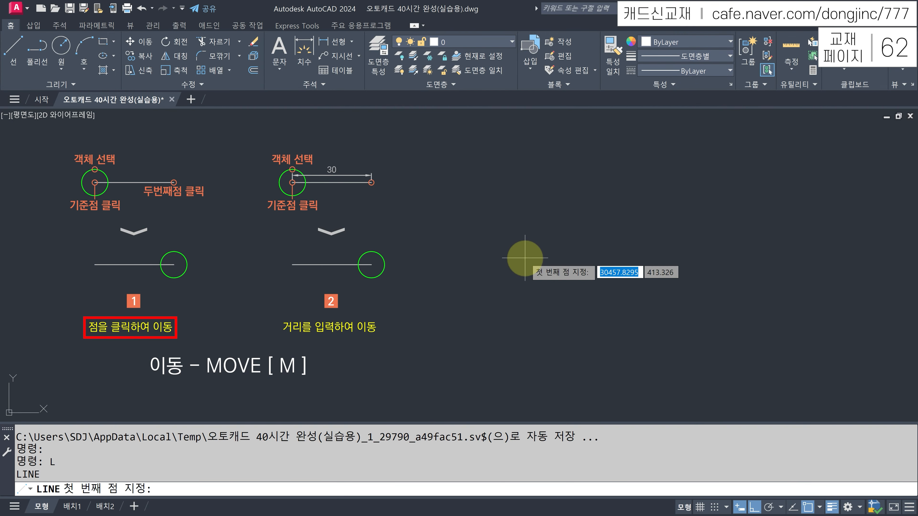
pyautogui.click(524, 249)
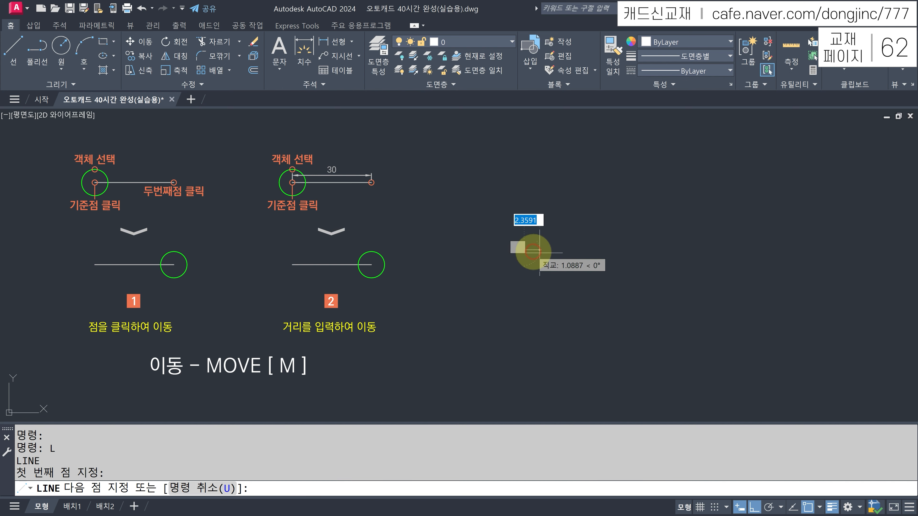
pyautogui.write('50')
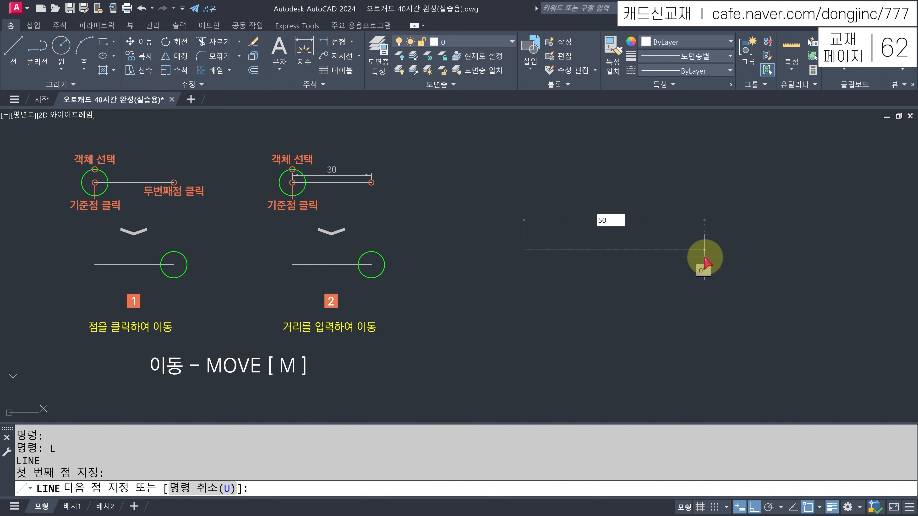
pyautogui.press('Return')
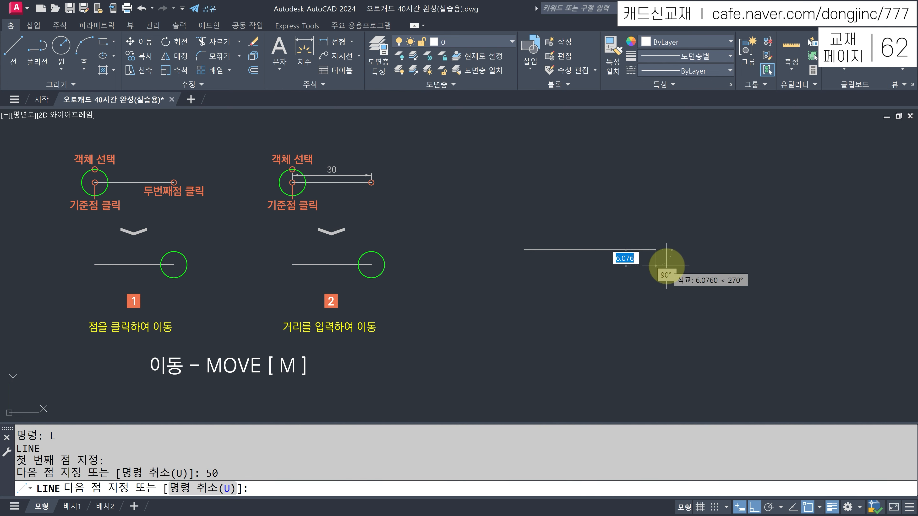
pyautogui.press('Return')
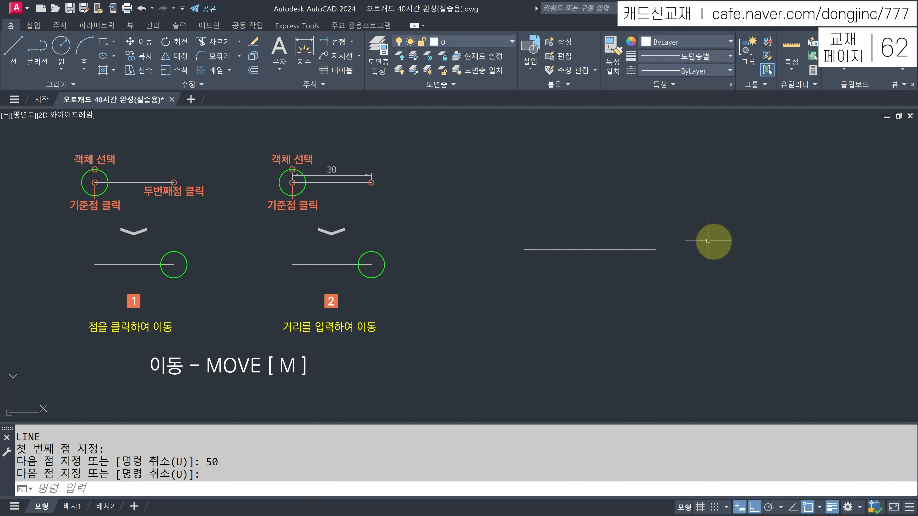
# - Draw a circle centred on the new line's left endpoint with a radius of about 8 units
pyautogui.write('c')
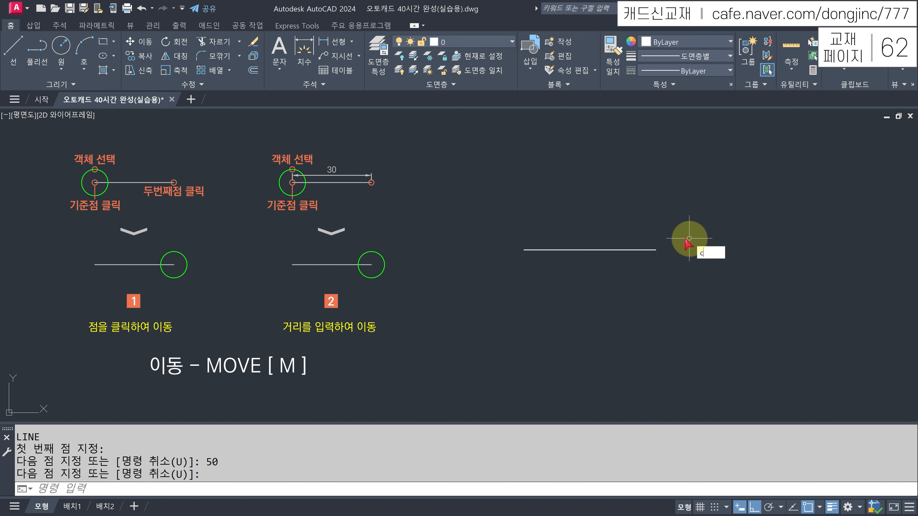
pyautogui.press('Return')
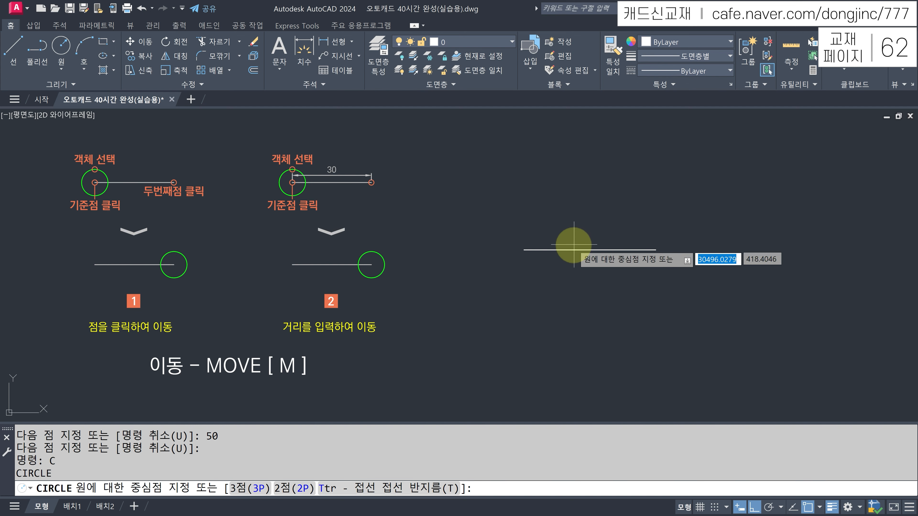
pyautogui.click(526, 252)
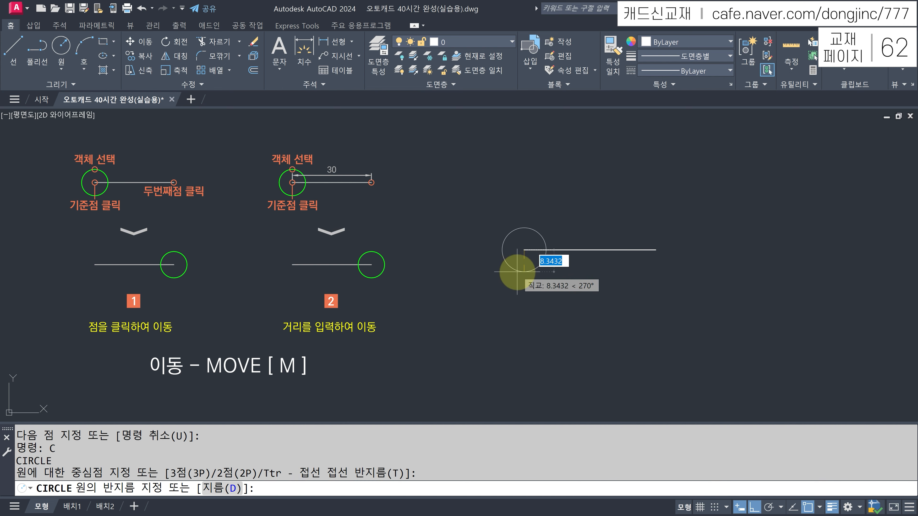
pyautogui.click(517, 272)
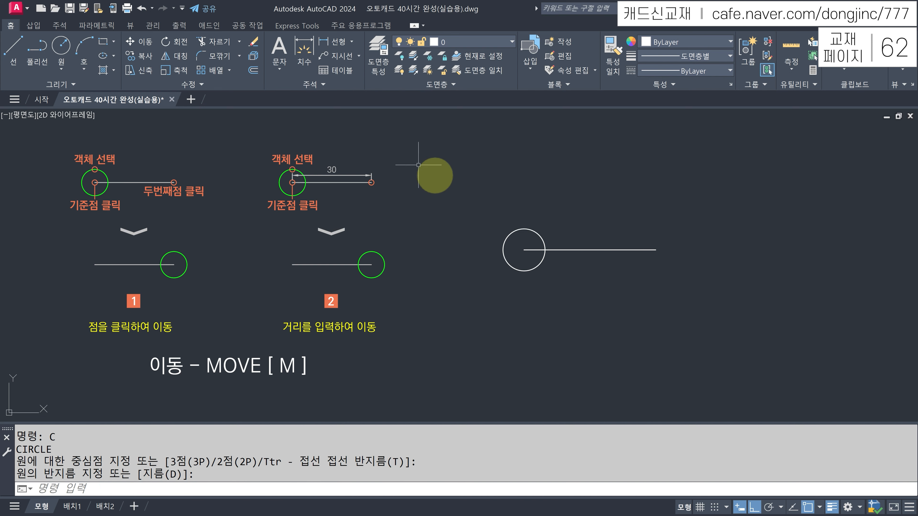
# - Move the circle from its centre to the line's right endpoint
pyautogui.click(144, 47)
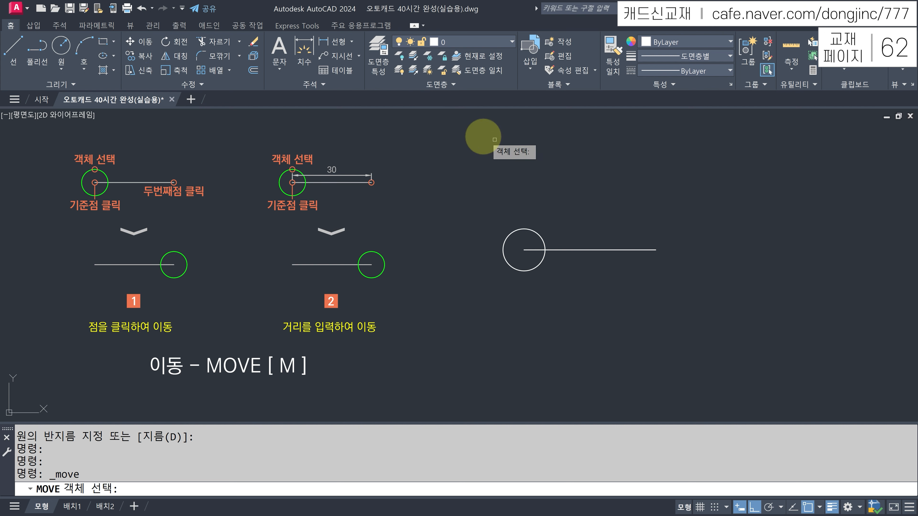
pyautogui.click(528, 229)
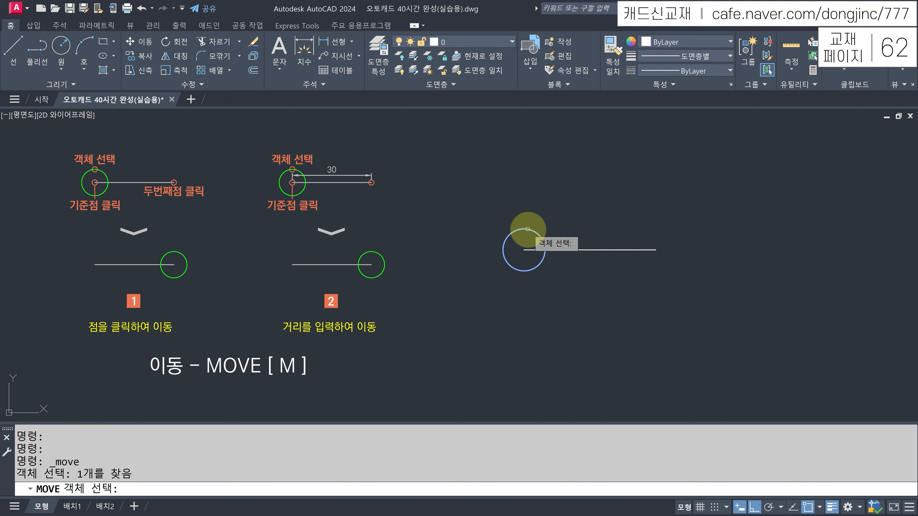
pyautogui.rightClick(528, 229)
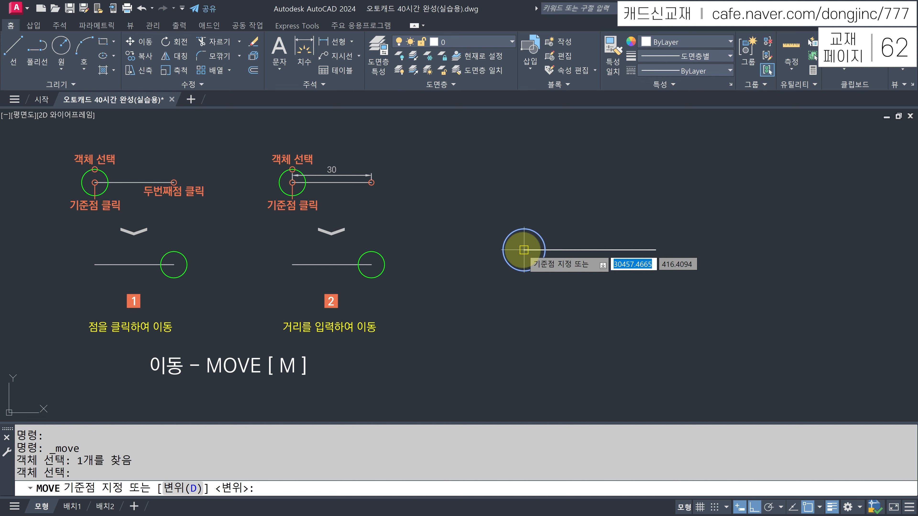
pyautogui.click(524, 250)
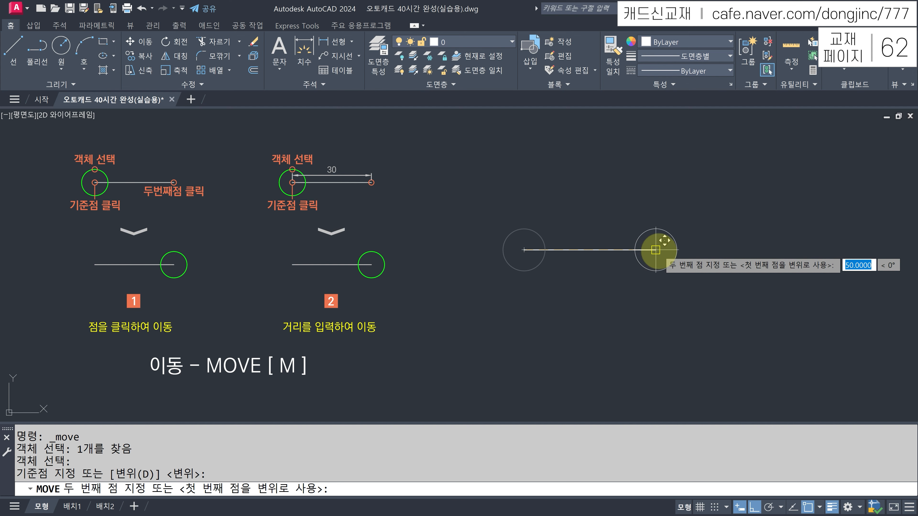
pyautogui.click(655, 249)
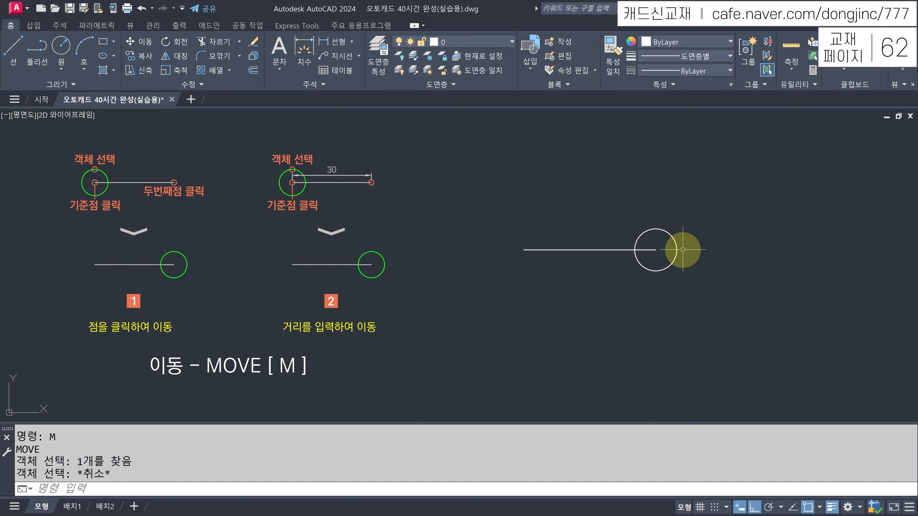
# - Move the circle back by its centre onto the line's left endpoint
pyautogui.write('m')
pyautogui.press('Return')
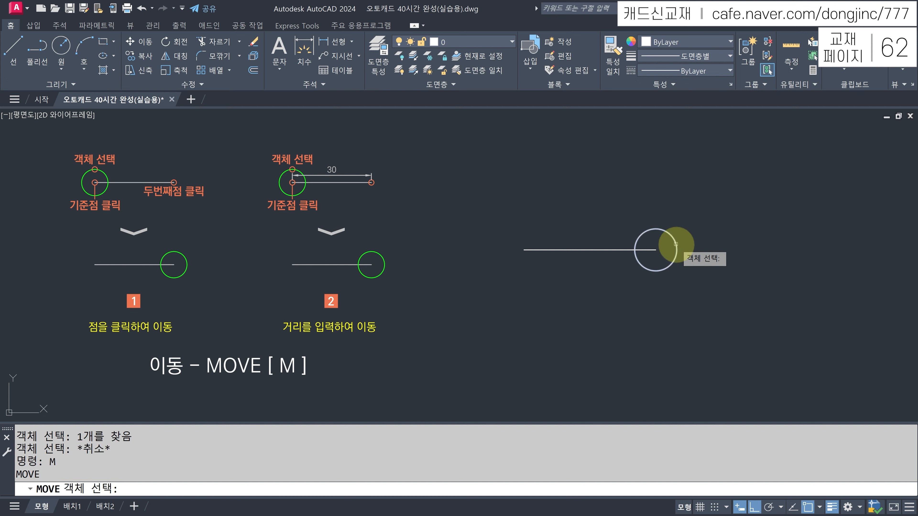
pyautogui.click(675, 245)
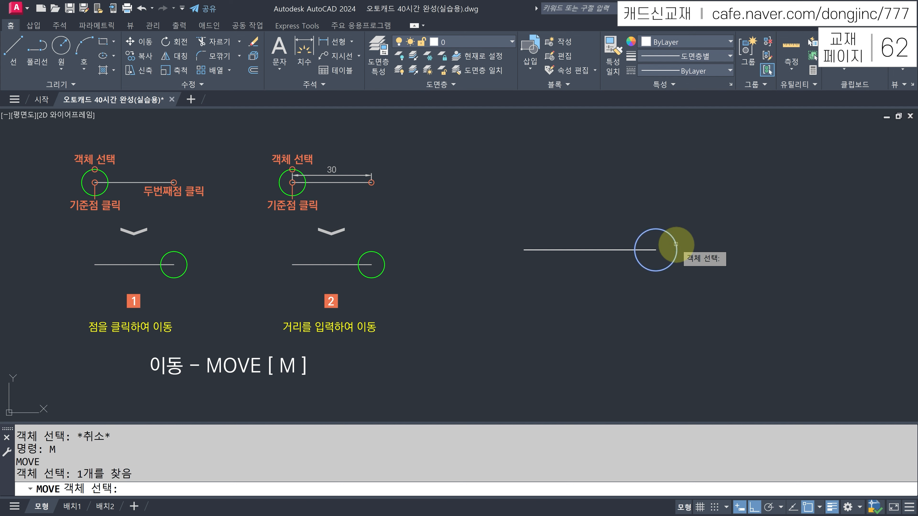
pyautogui.press('Return')
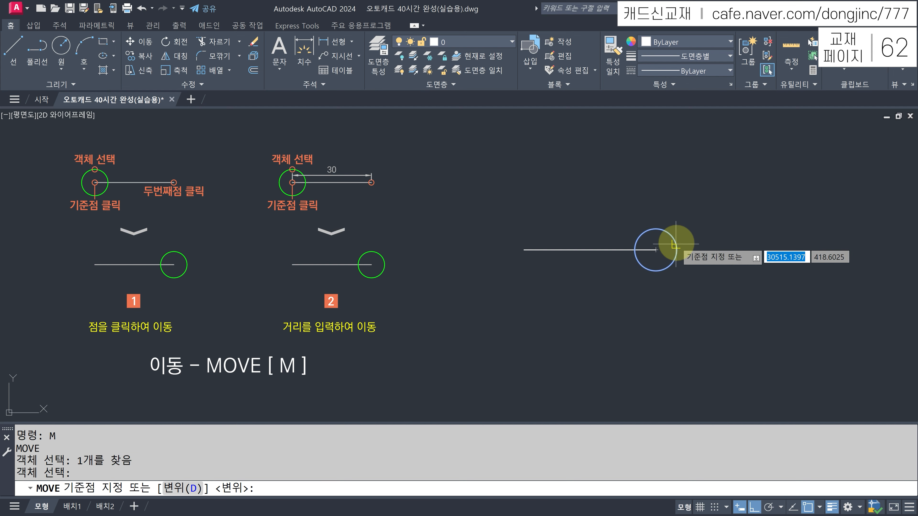
pyautogui.click(655, 250)
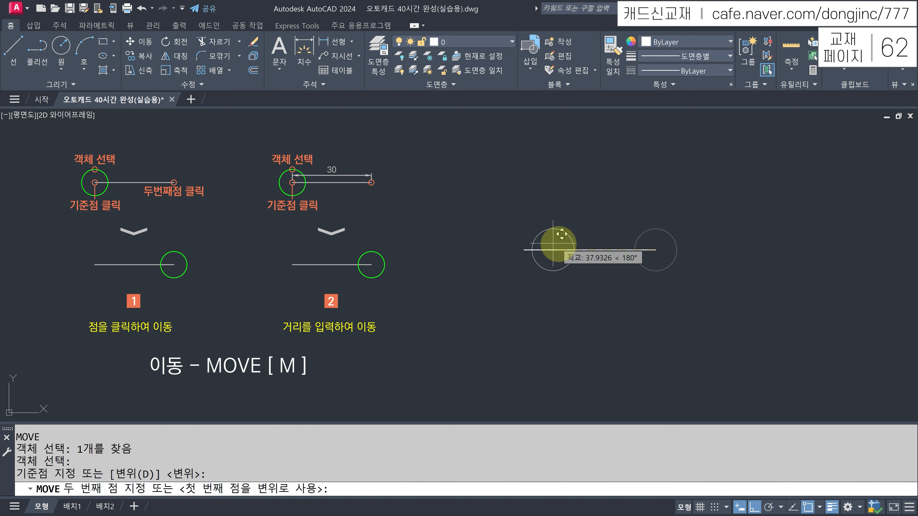
pyautogui.click(528, 265)
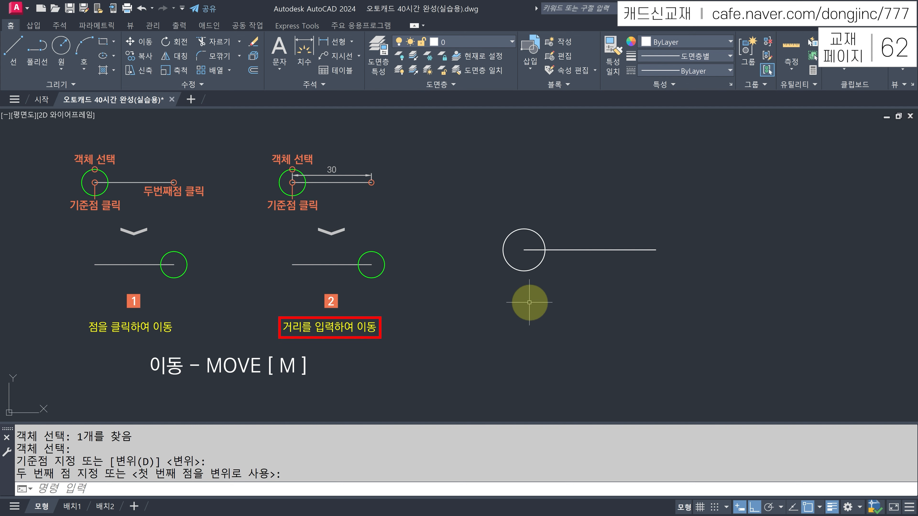
# - Move the circle 50 units to the right from its centre, with Ortho mode on
pyautogui.write('M')
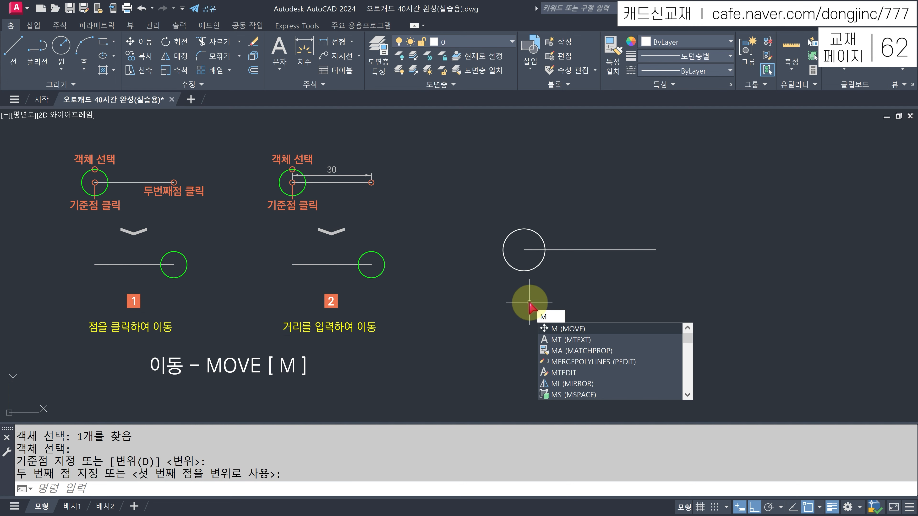
pyautogui.press('Return')
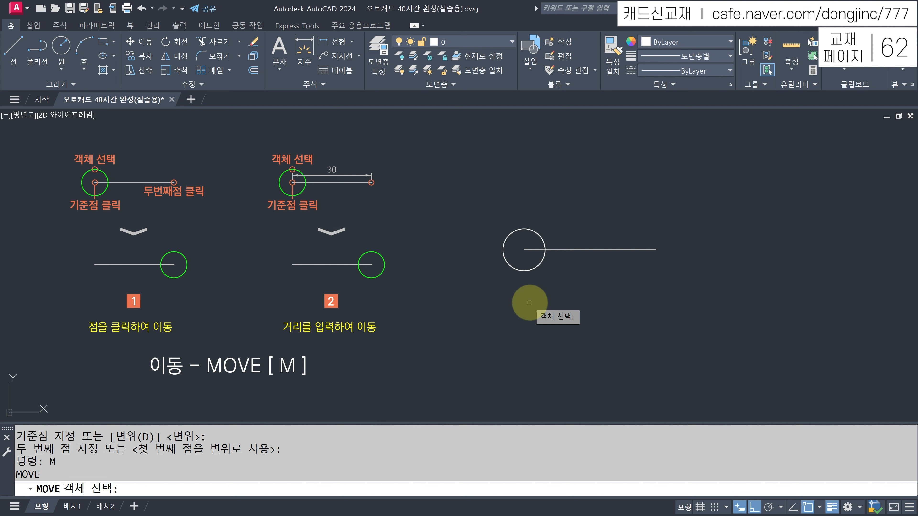
pyautogui.click(536, 266)
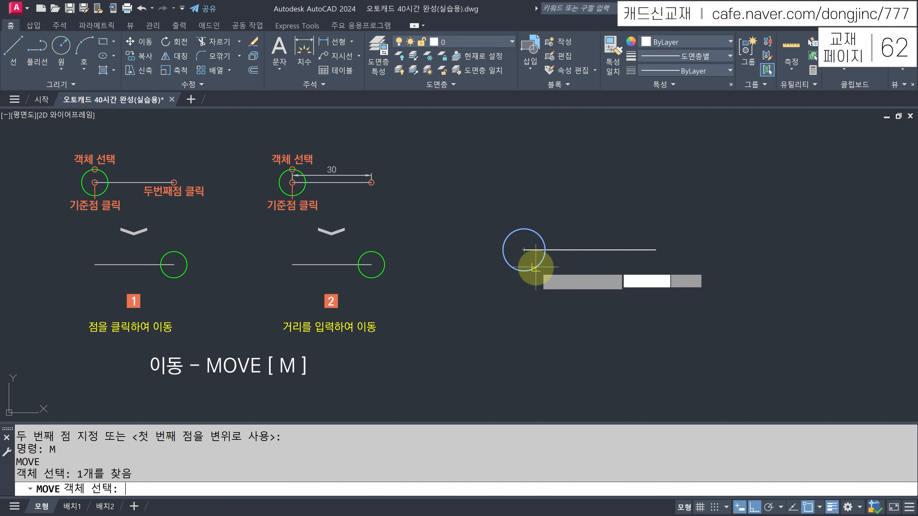
pyautogui.press('Return')
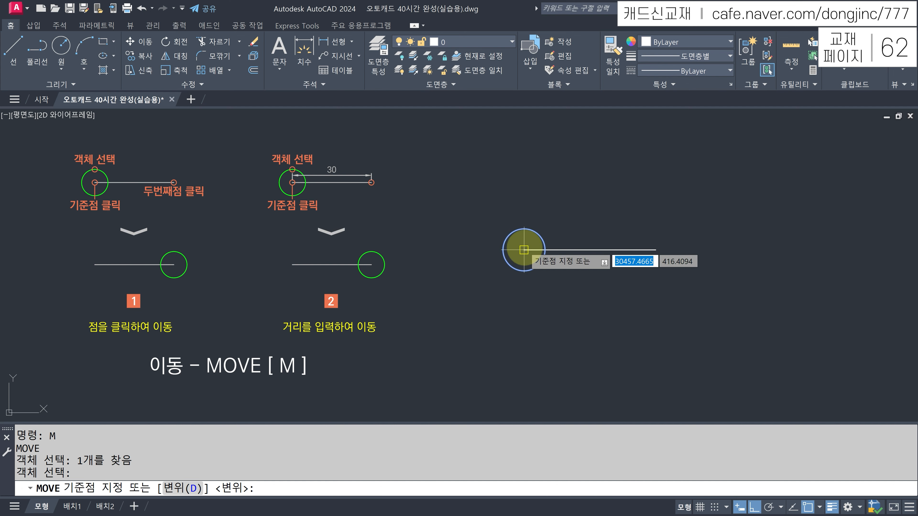
pyautogui.click(524, 250)
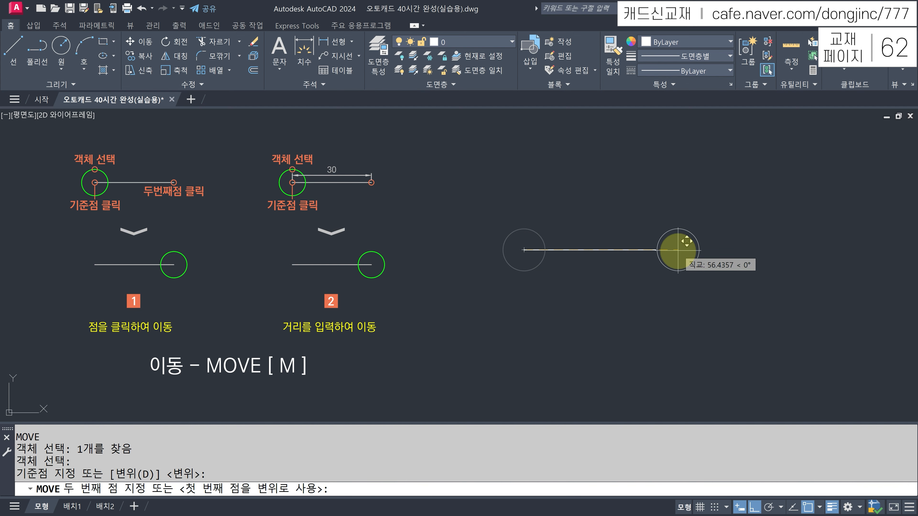
pyautogui.press('F8')
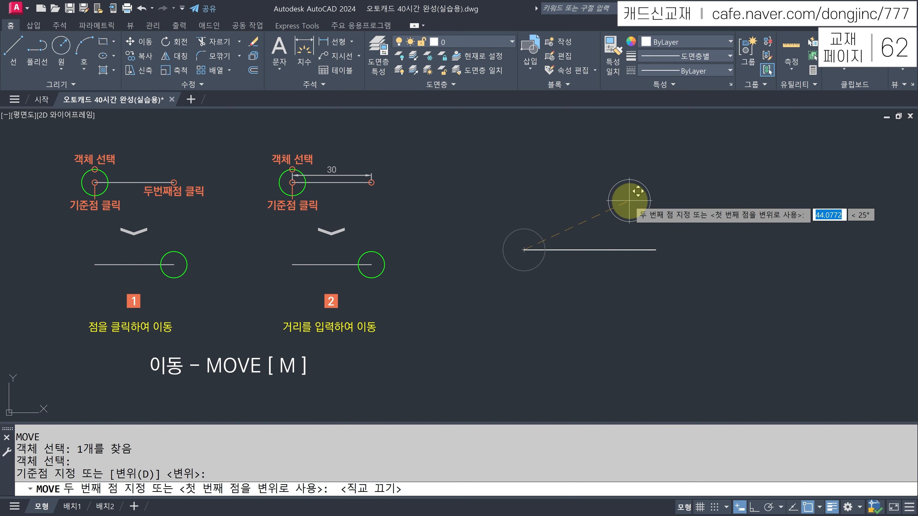
pyautogui.press('F8')
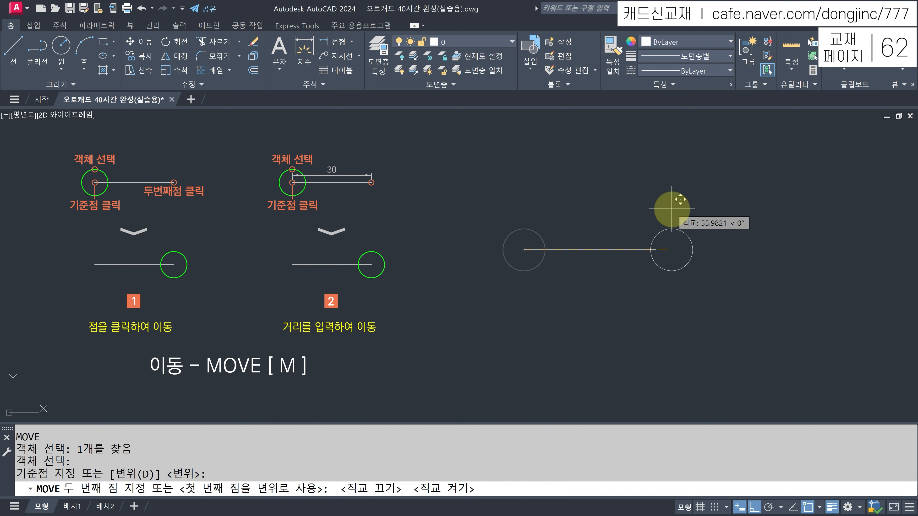
pyautogui.write('50')
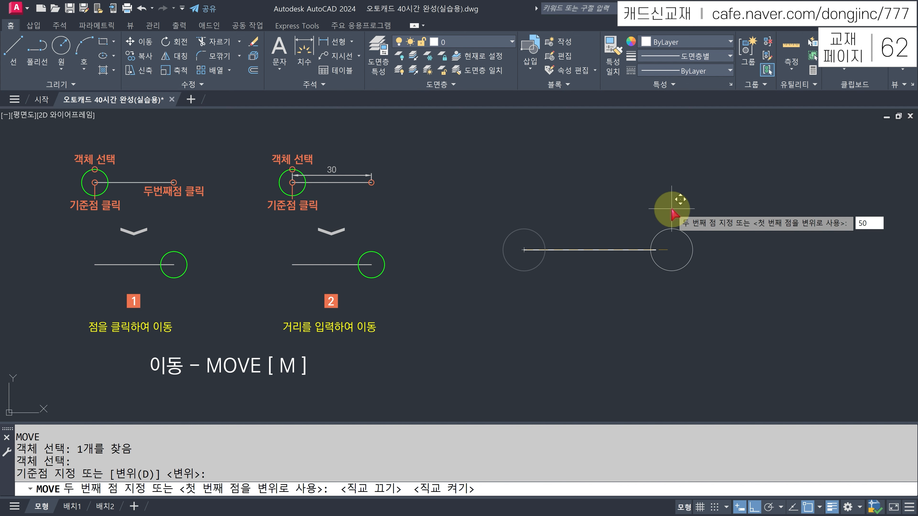
pyautogui.press('Return')
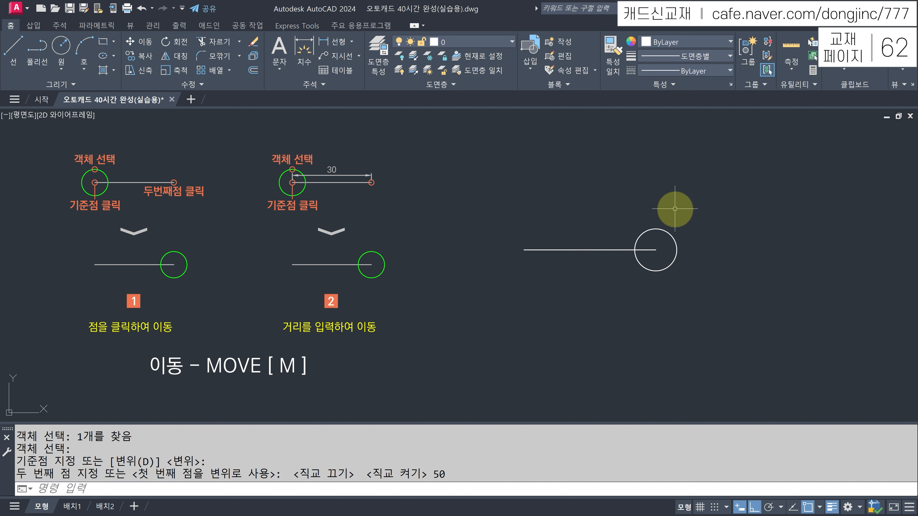
# - Move the circle 50 units to the left, using an arbitrary base point in the empty space below it
pyautogui.write('M')
pyautogui.press('Return')
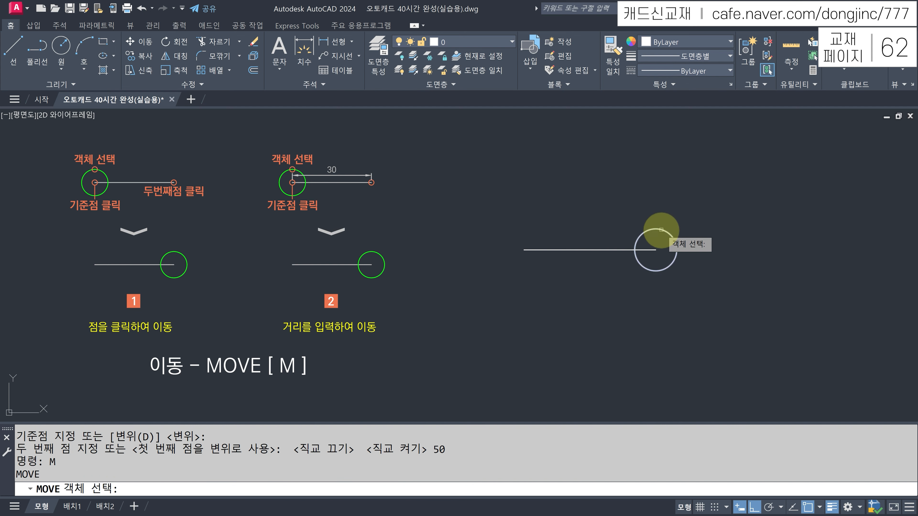
pyautogui.click(661, 230)
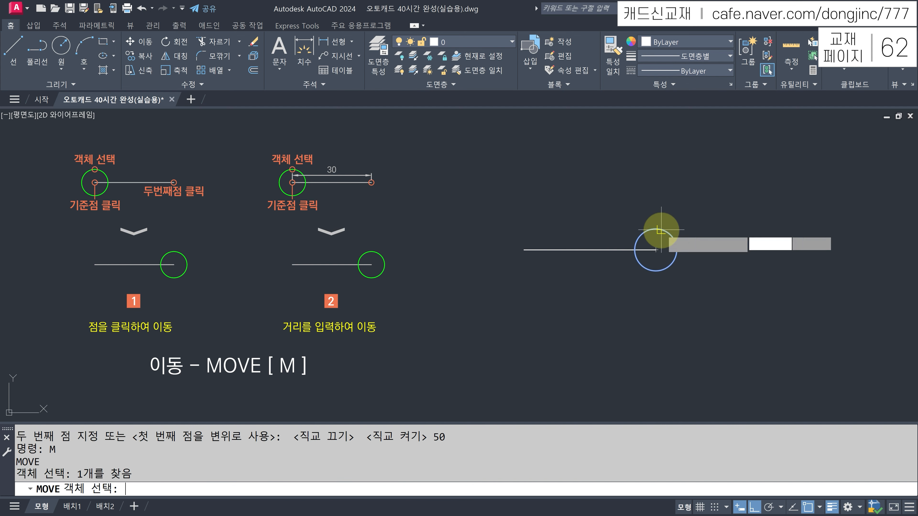
pyautogui.press('Return')
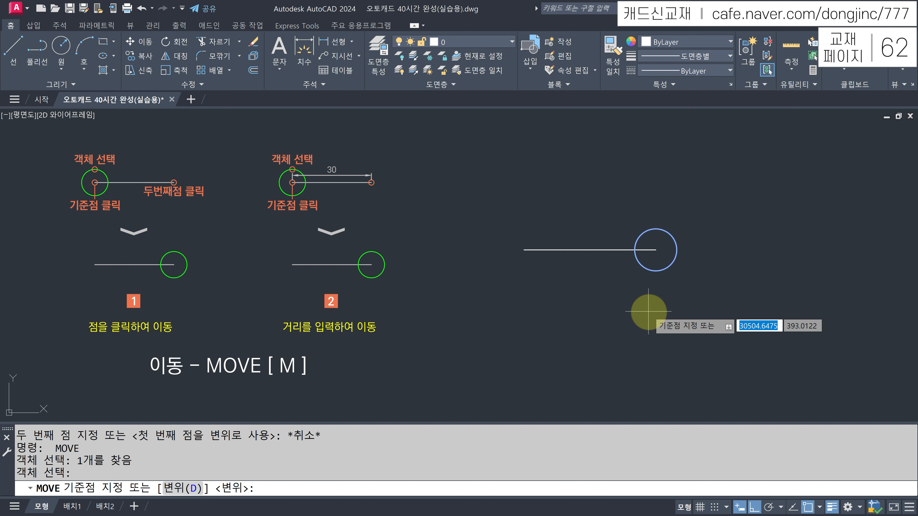
pyautogui.click(647, 312)
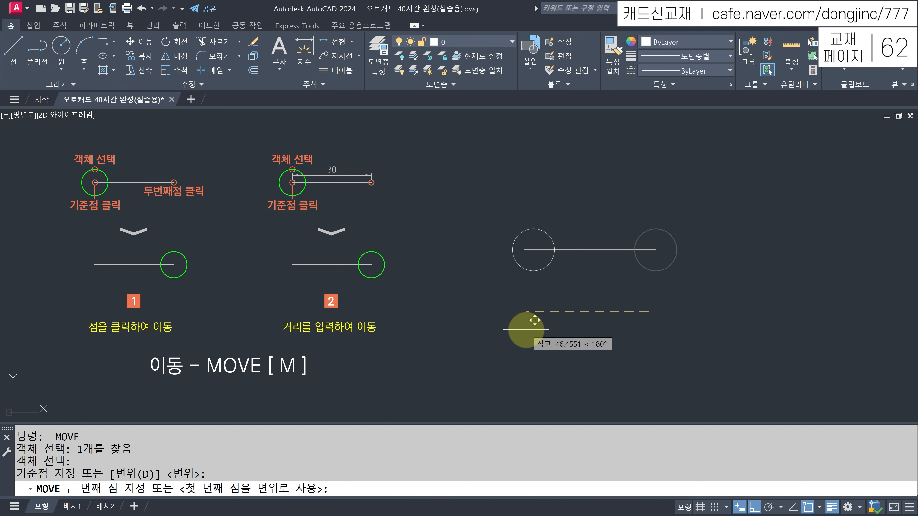
pyautogui.write('50')
pyautogui.press('Return')
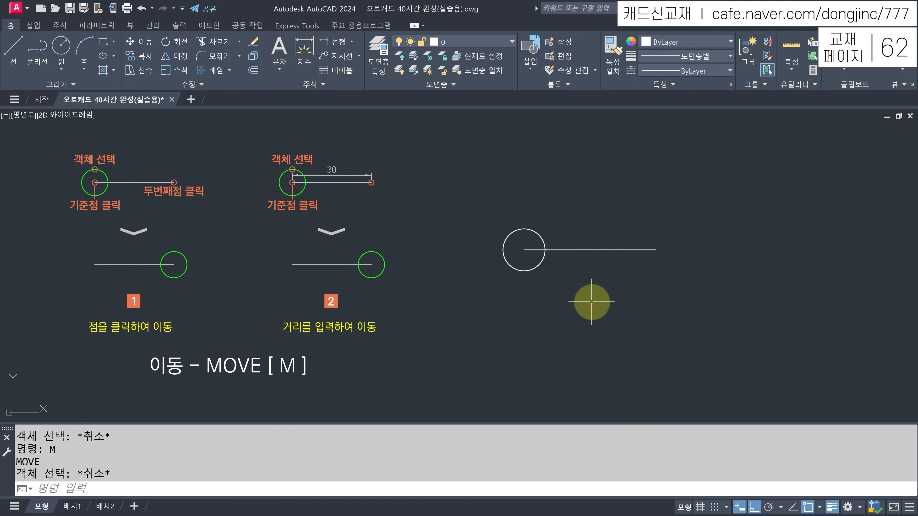
# - Move the circle, reusing the previous selection, 50 units to the right from an arbitrary base point below it
pyautogui.write('m')
pyautogui.press('Return')
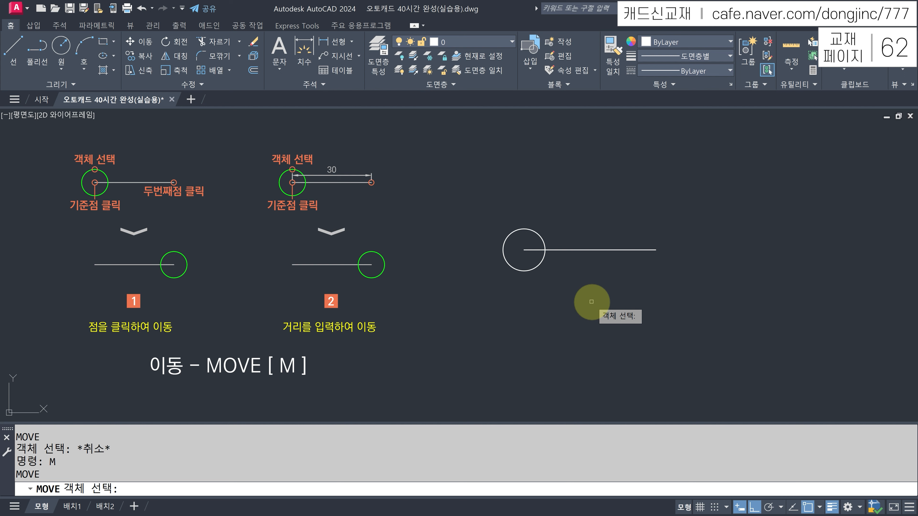
pyautogui.write('P')
pyautogui.press('Return')
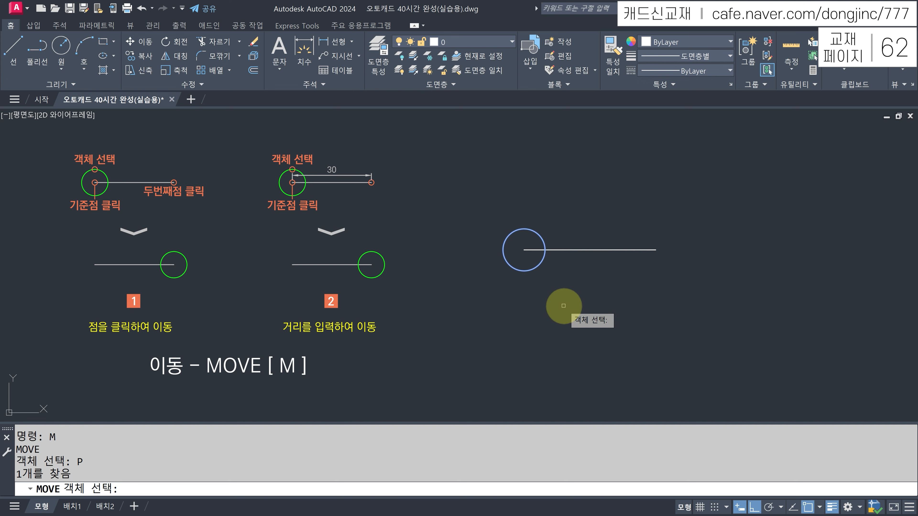
pyautogui.press('Return')
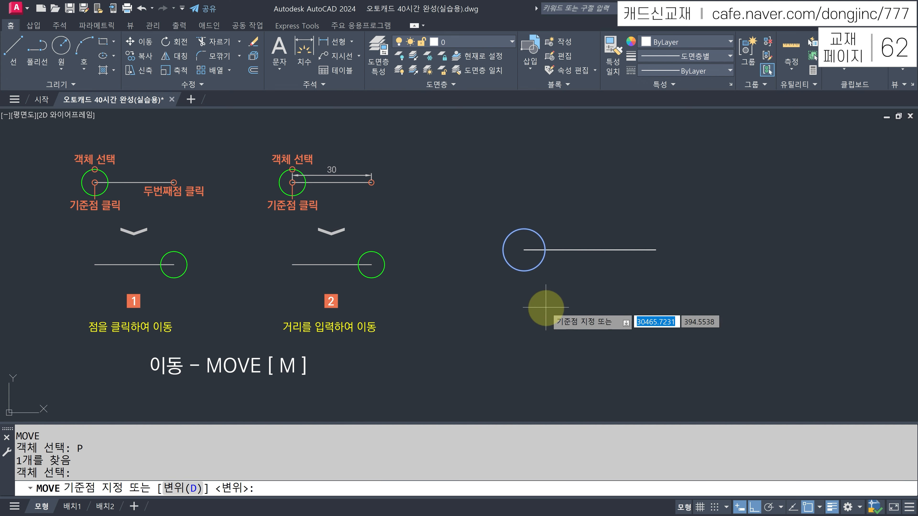
pyautogui.click(546, 307)
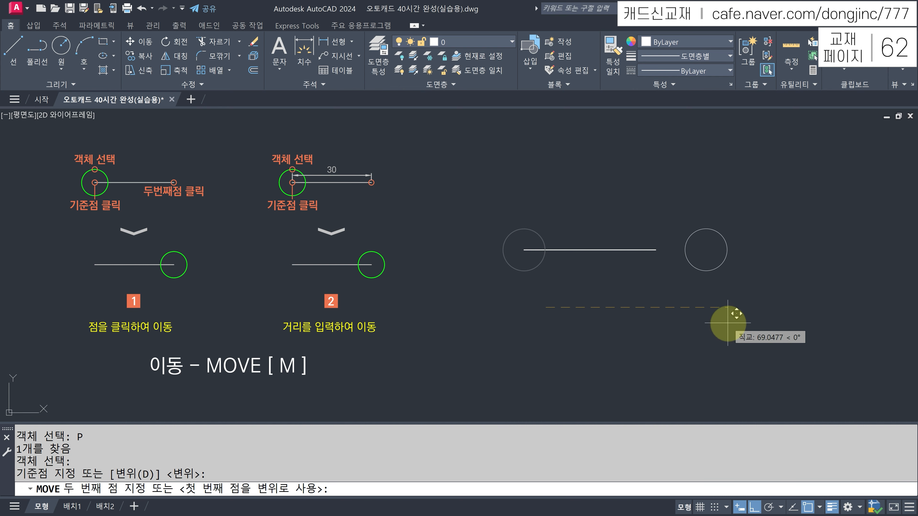
pyautogui.write('50')
pyautogui.press('Return')
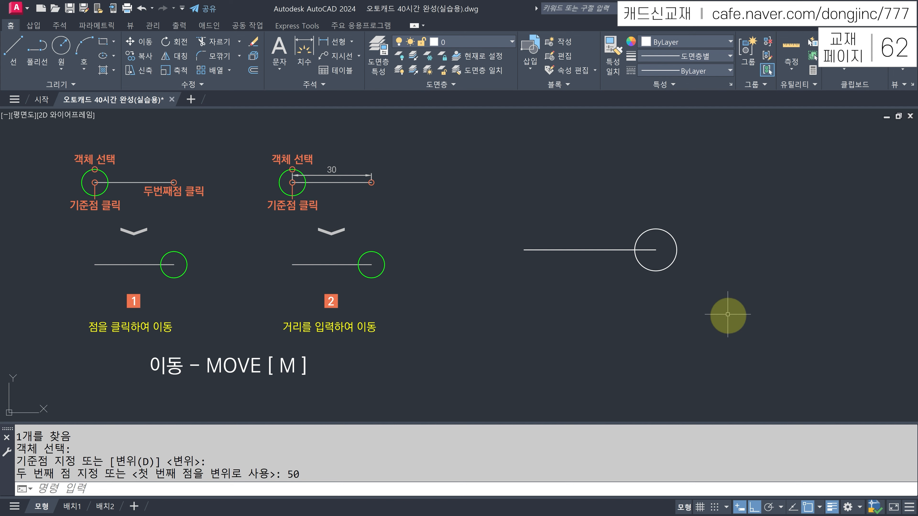
# - Move the circle and the line together about 33 units straight down from an arbitrary base point
pyautogui.write('M')
pyautogui.press('Return')
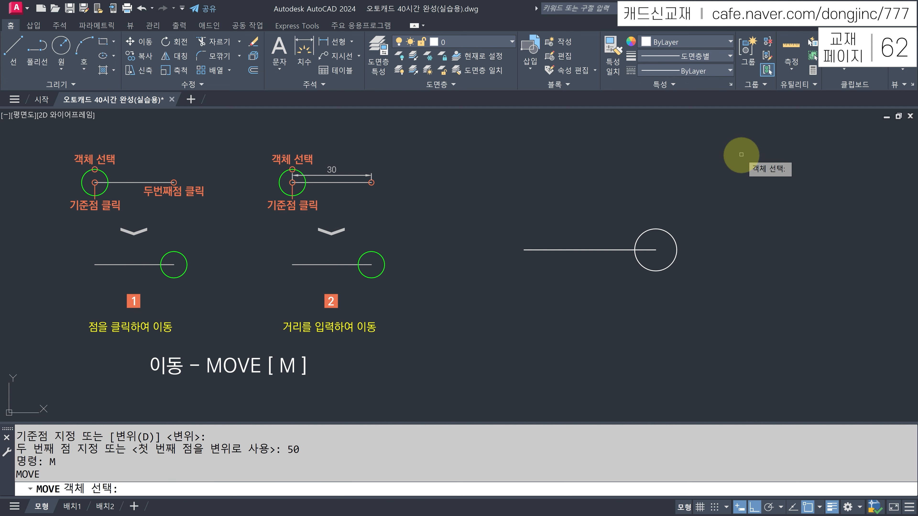
pyautogui.click(741, 155)
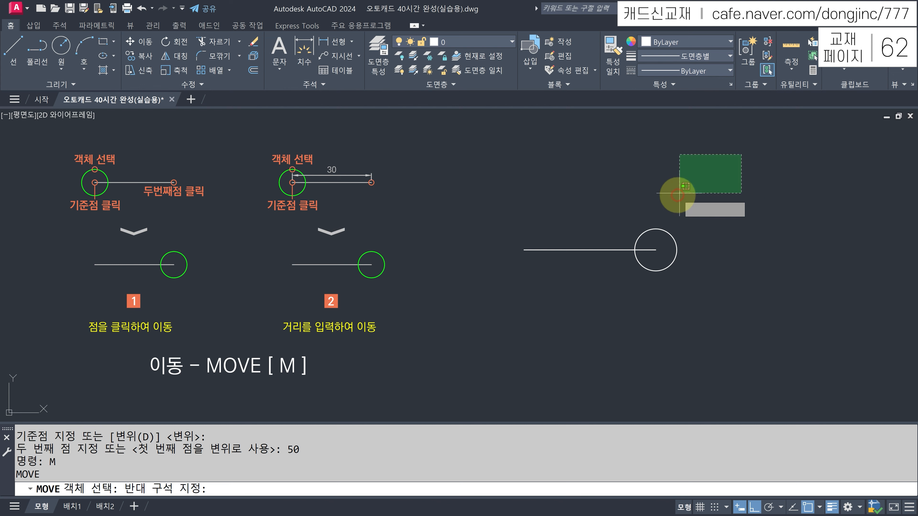
pyautogui.click(476, 298)
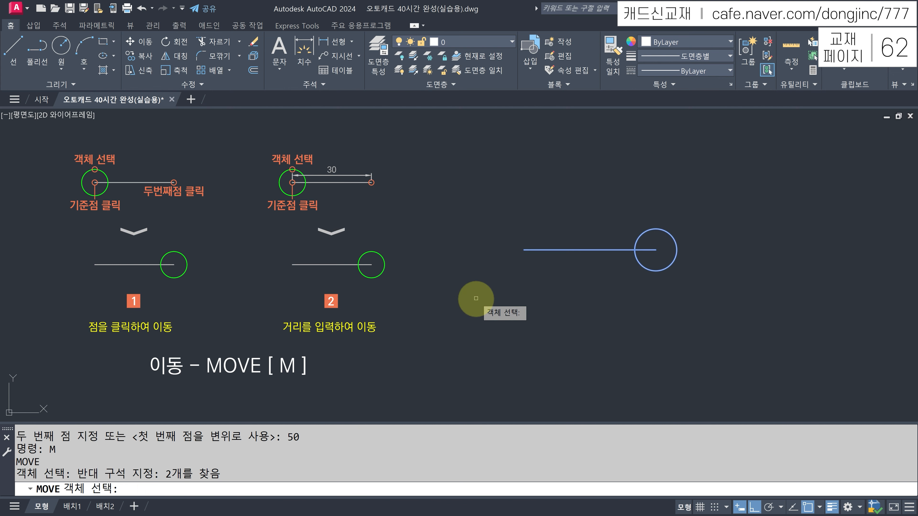
pyautogui.press('Return')
pyautogui.click(485, 222)
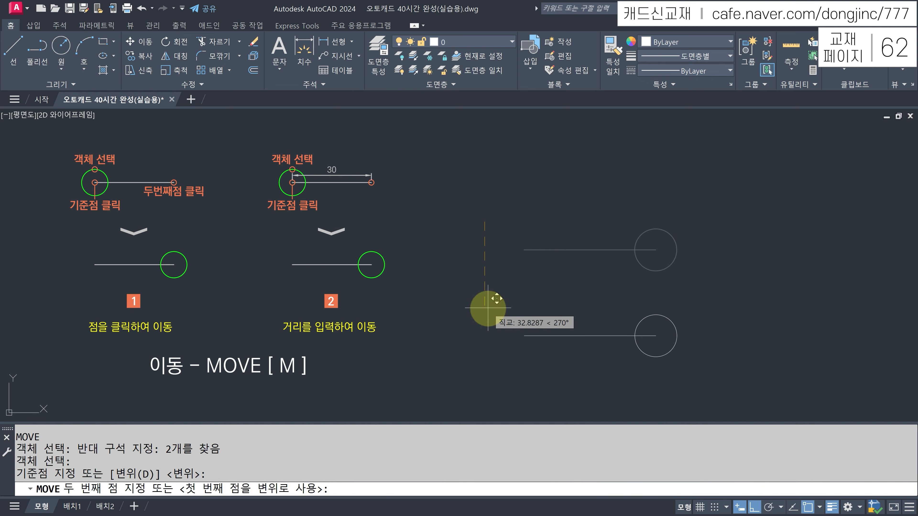
pyautogui.click(488, 308)
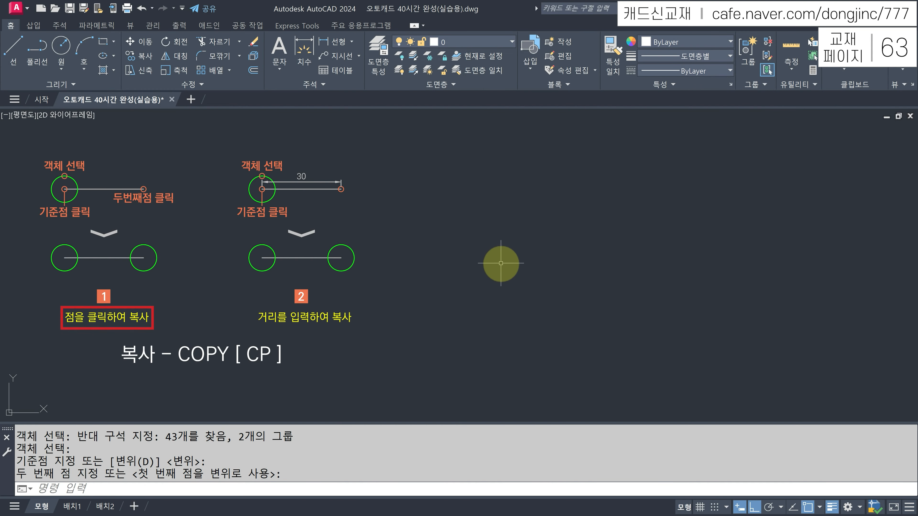
# - Draw a horizontal line 50 units long in the empty space beside the Copy examples
pyautogui.write('L')
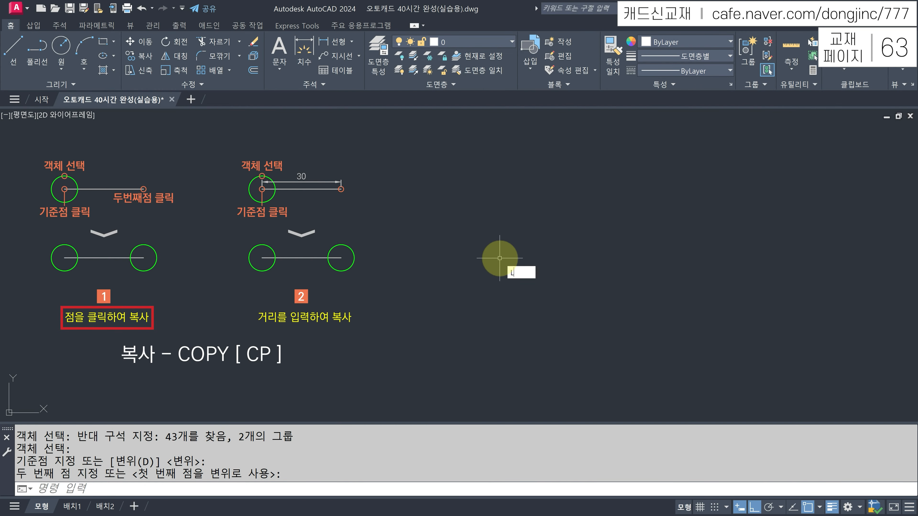
pyautogui.press('Return')
pyautogui.click(494, 240)
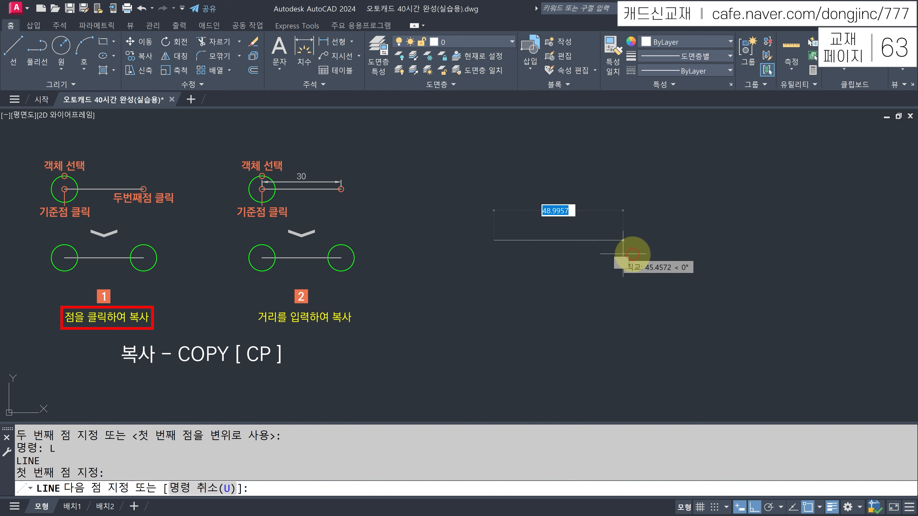
pyautogui.write('50')
pyautogui.press('Return')
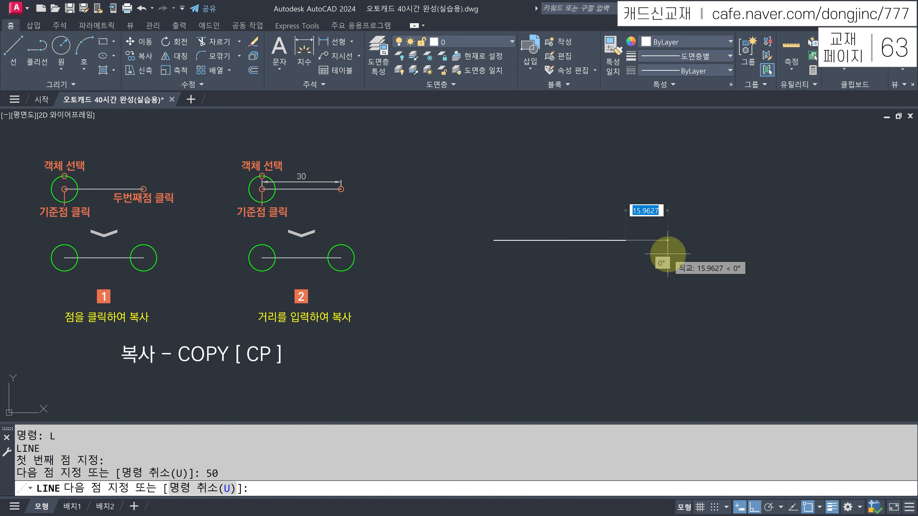
pyautogui.press('Escape')
# - Draw a circle with a radius of about 7.4 units centred on the line's left endpoint
pyautogui.write('C')
pyautogui.press('Return')
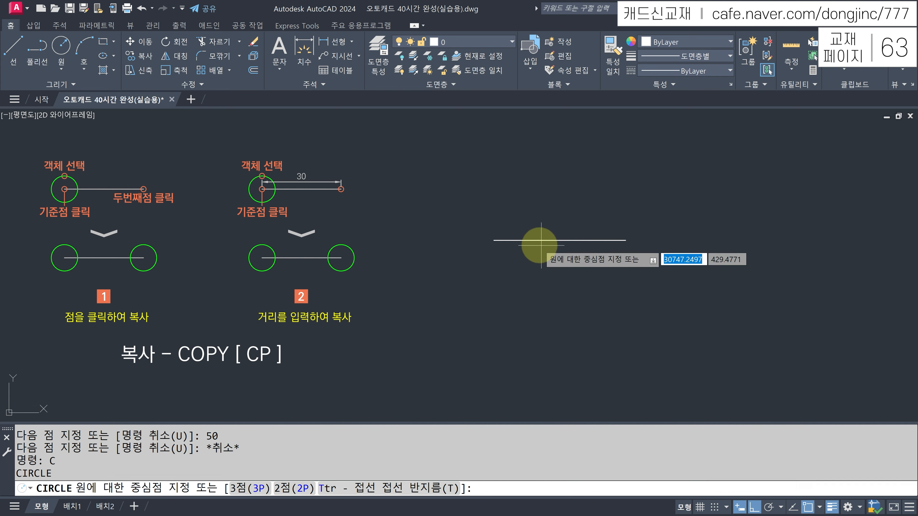
pyautogui.click(494, 240)
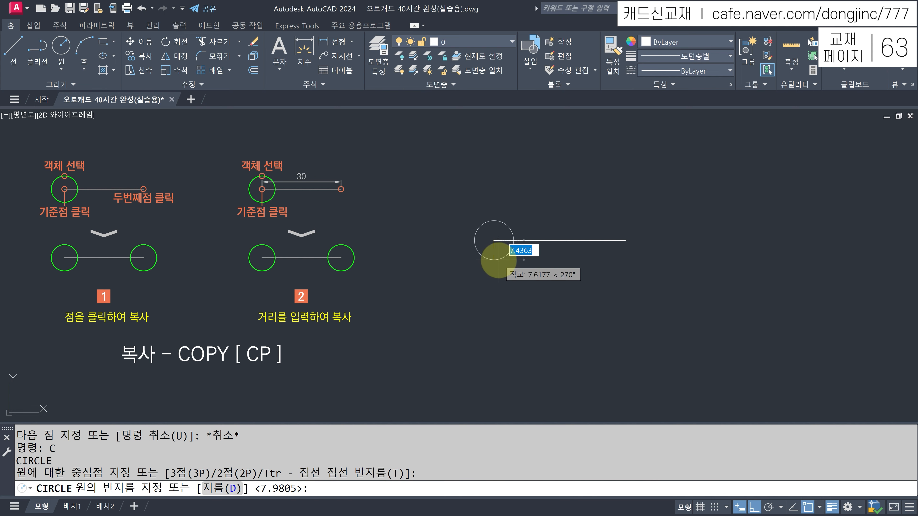
pyautogui.click(498, 258)
pyautogui.press('Escape')
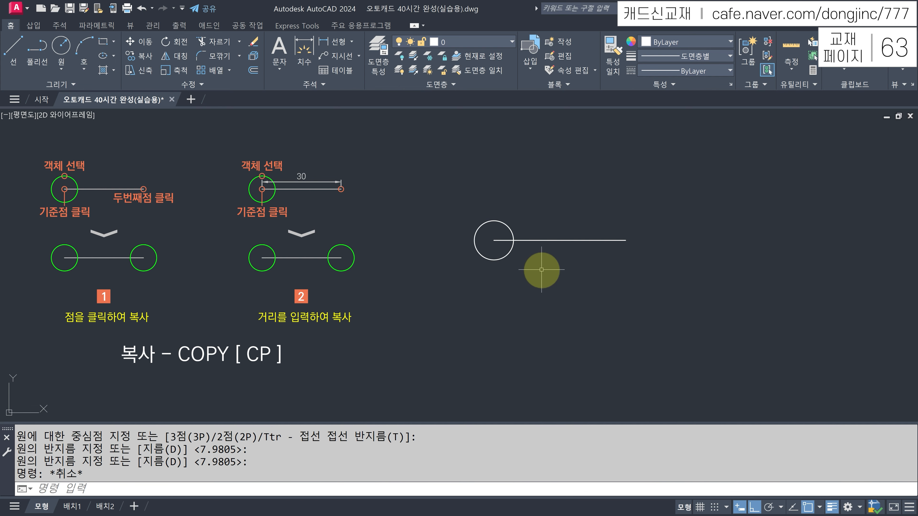
# - Copy the circle from its centre to the line's right endpoint, and undo the copy
pyautogui.moveTo(543, 269); pyautogui.dragTo(593, 267, button='middle')
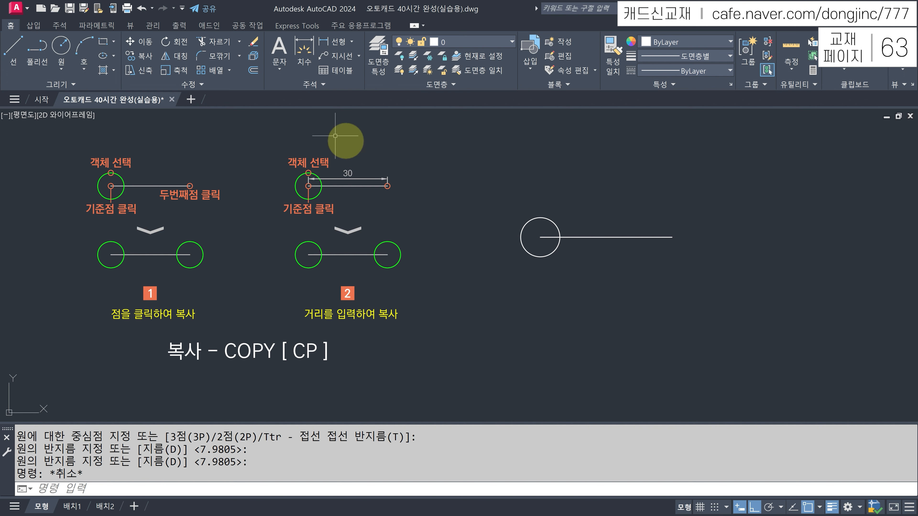
pyautogui.click(145, 57)
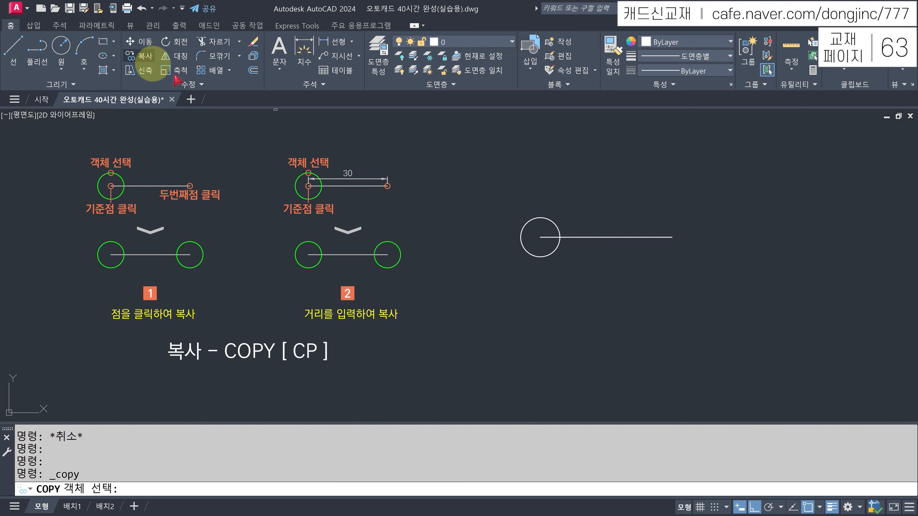
pyautogui.click(521, 242)
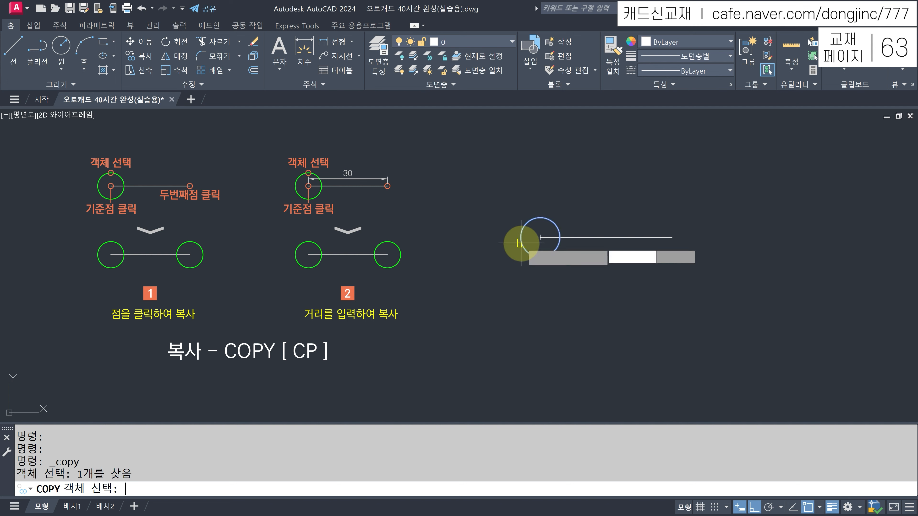
pyautogui.press('Return')
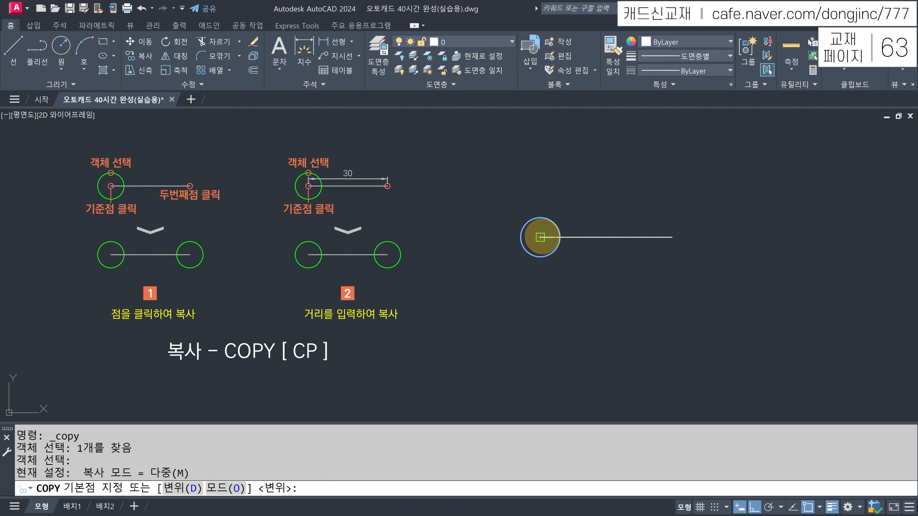
pyautogui.click(540, 237)
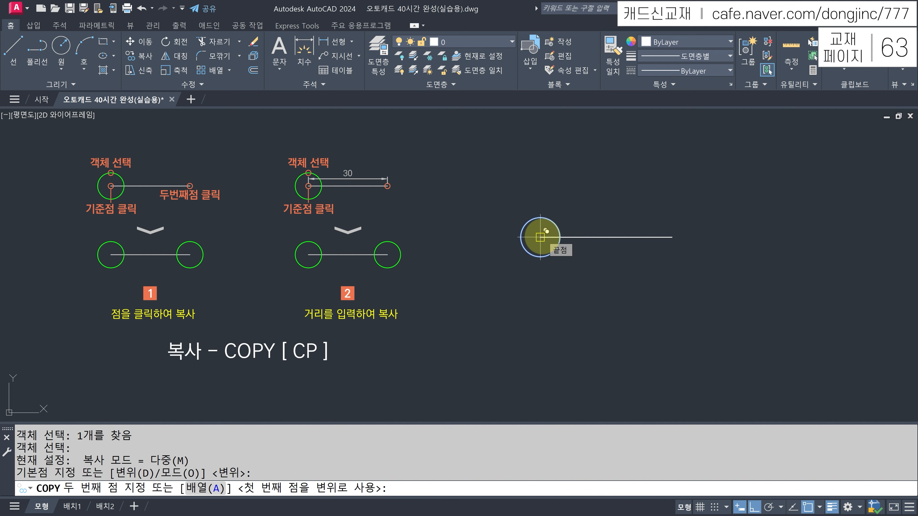
pyautogui.click(672, 237)
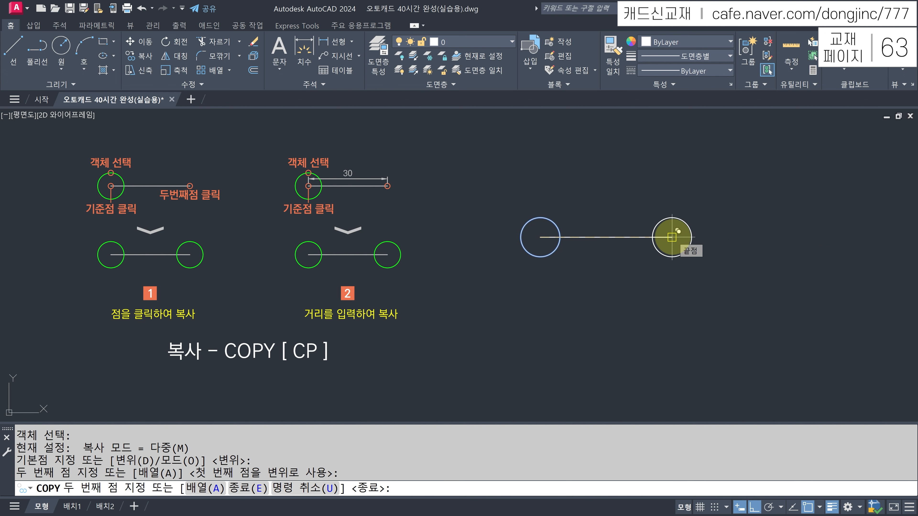
pyautogui.press('Return')
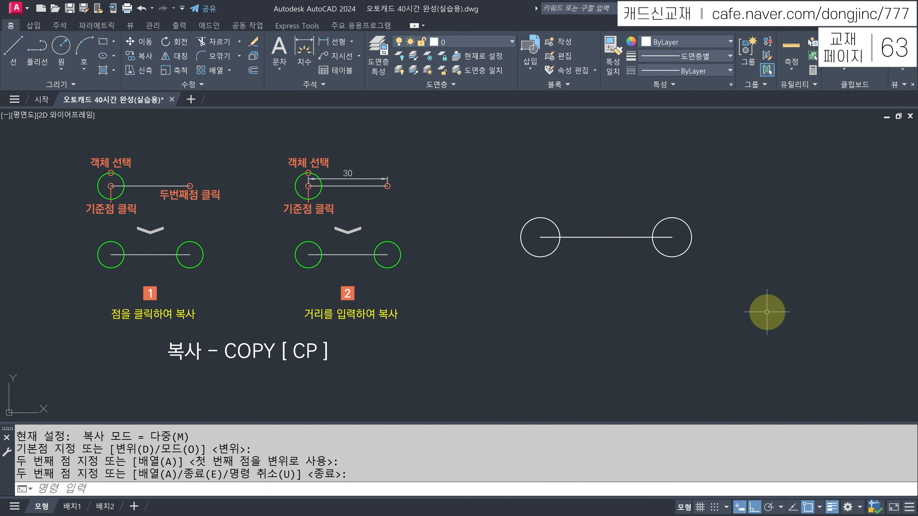
pyautogui.hotkey('ctrl', 'z')
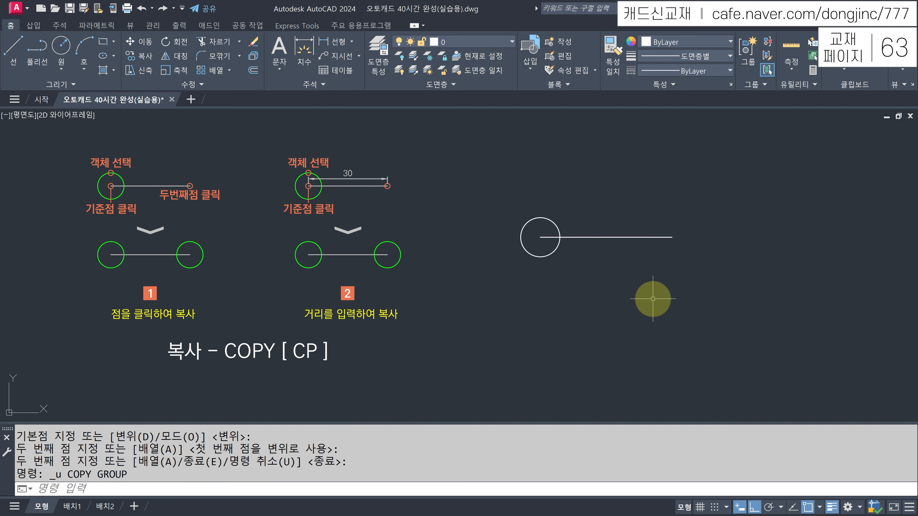
# - Start a multiple copy of the circle from its centre, placing the first copy on the line's right endpoint
pyautogui.write('CP')
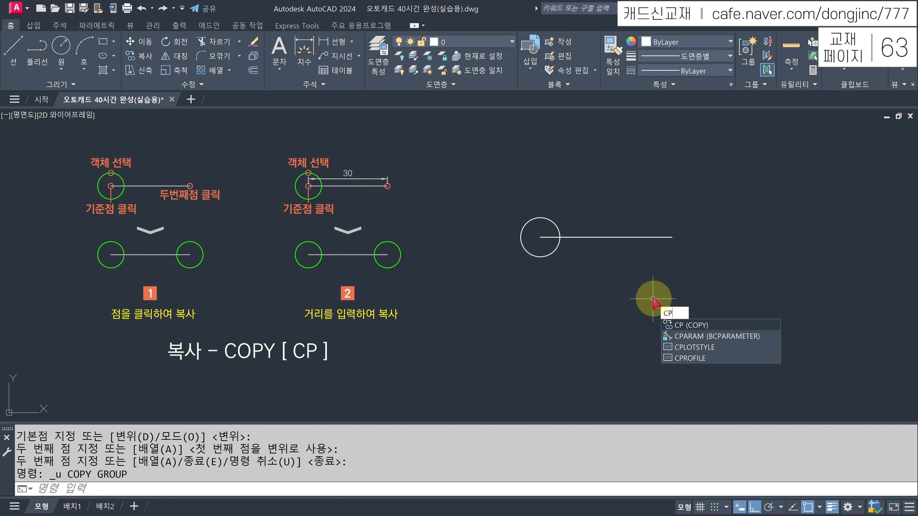
pyautogui.press('Return')
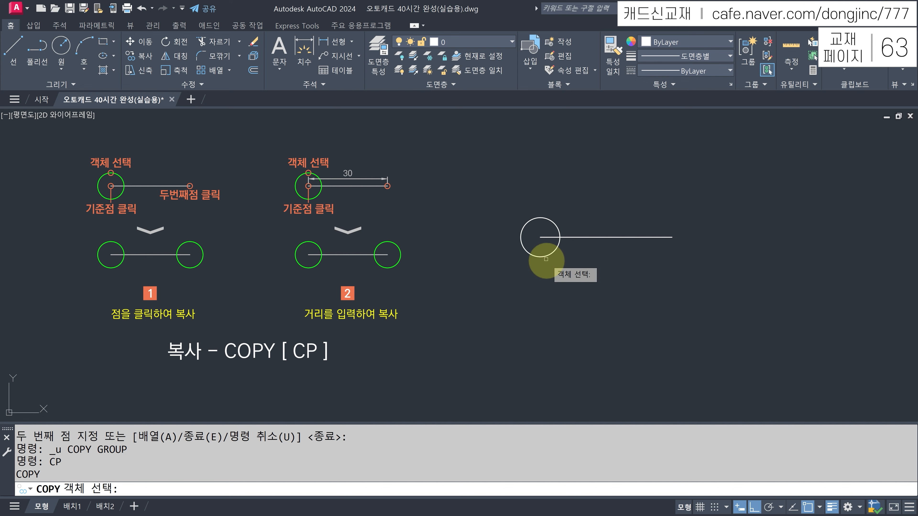
pyautogui.click(545, 256)
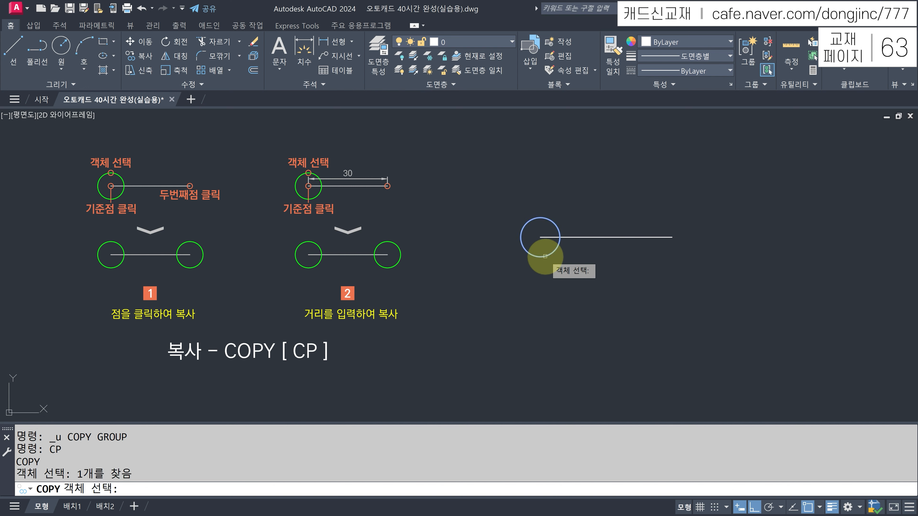
pyautogui.press('Return')
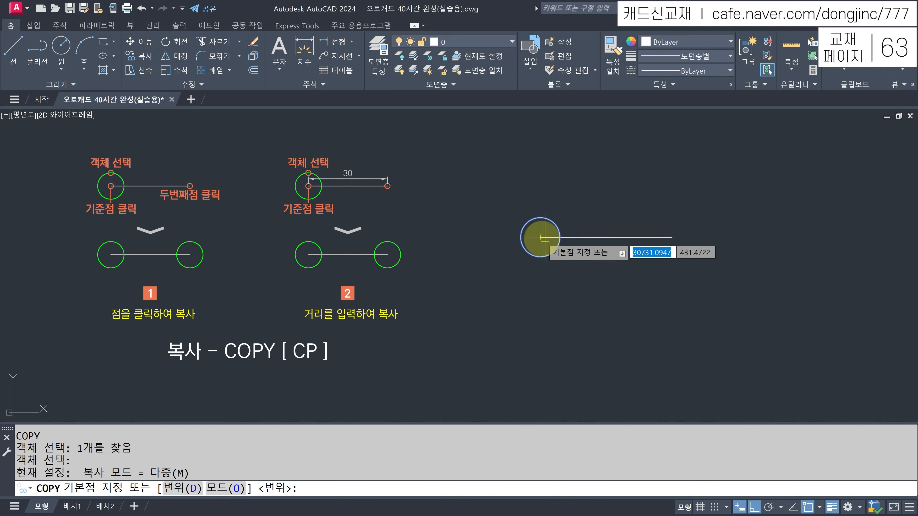
pyautogui.click(540, 237)
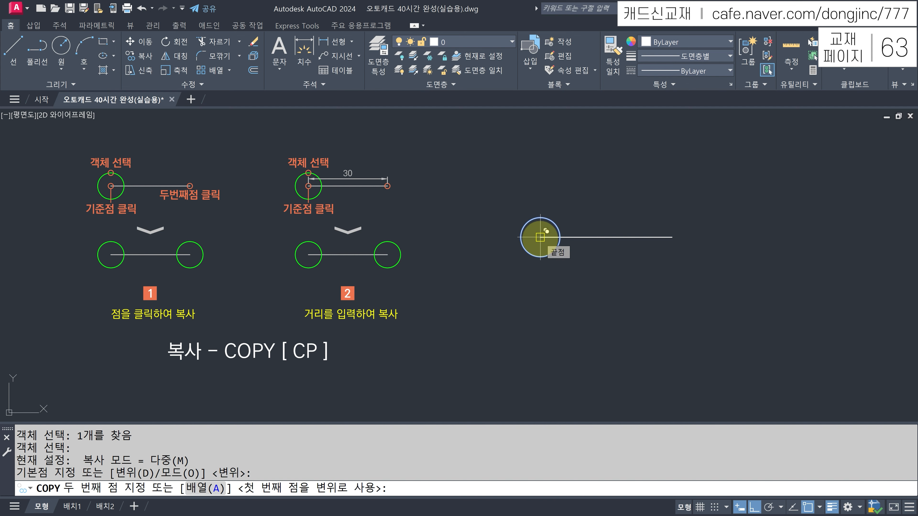
pyautogui.click(672, 237)
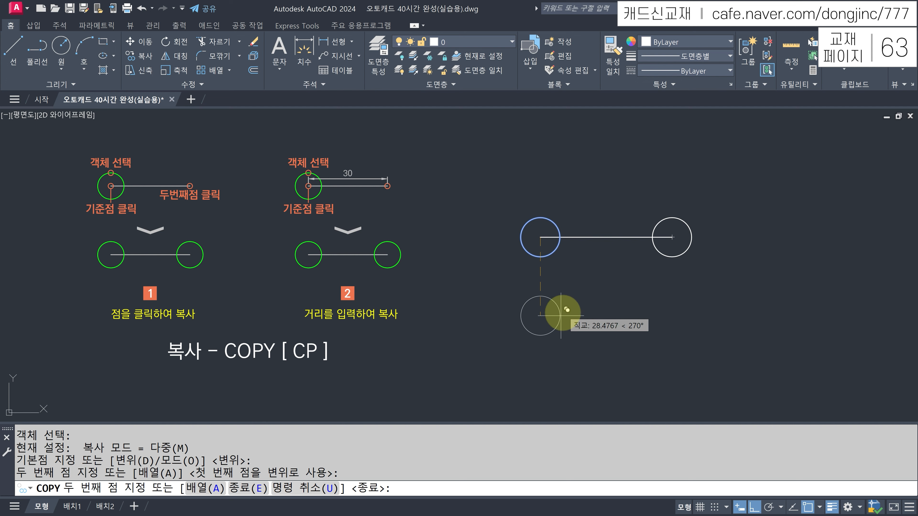
# - Add a copy straight below the circle and, with Ortho off, three more at free points, and undo the whole Copy command
pyautogui.click(543, 326)
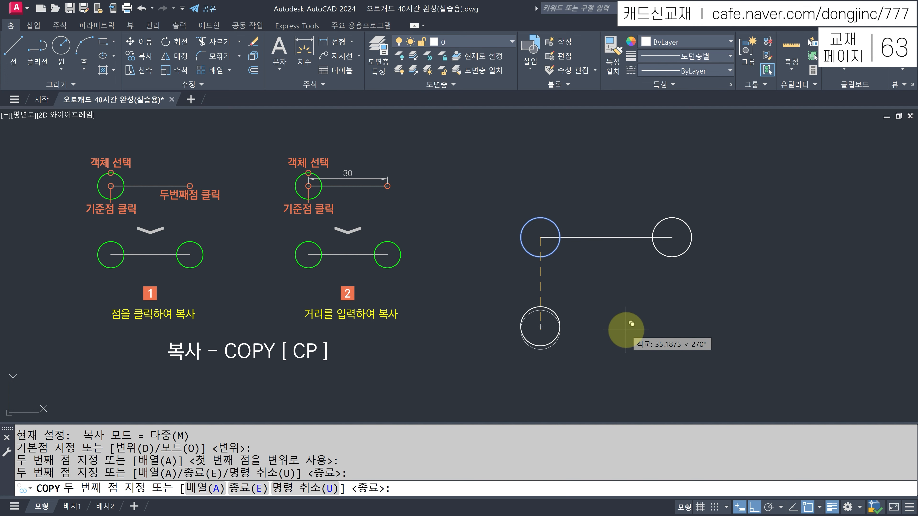
pyautogui.press('F8')
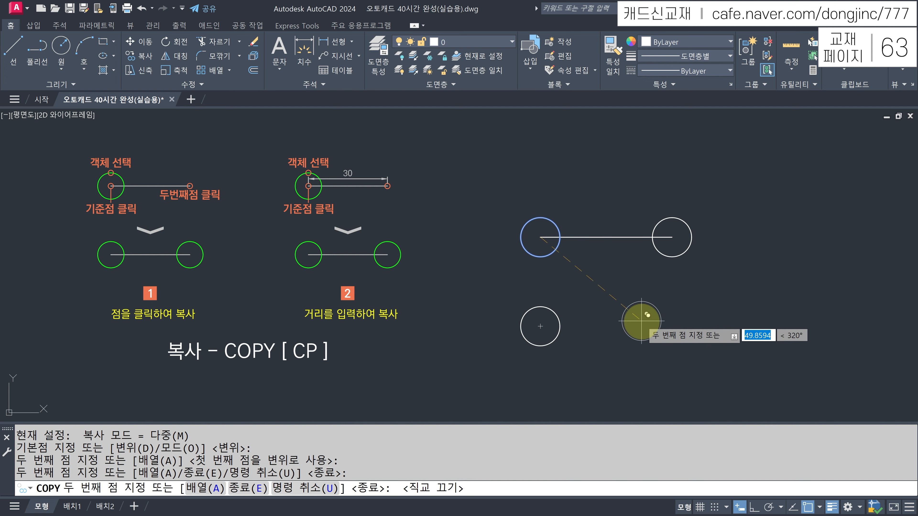
pyautogui.click(654, 325)
pyautogui.click(771, 260)
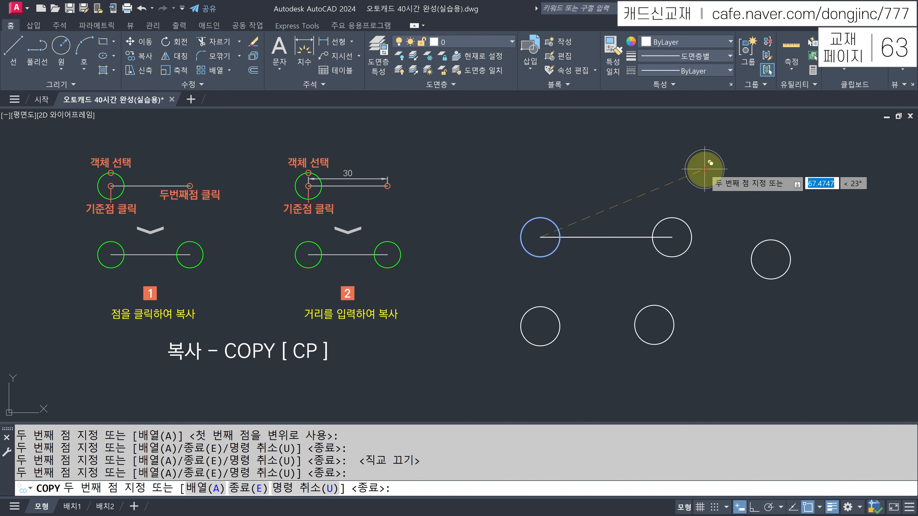
pyautogui.click(704, 169)
pyautogui.press('Return')
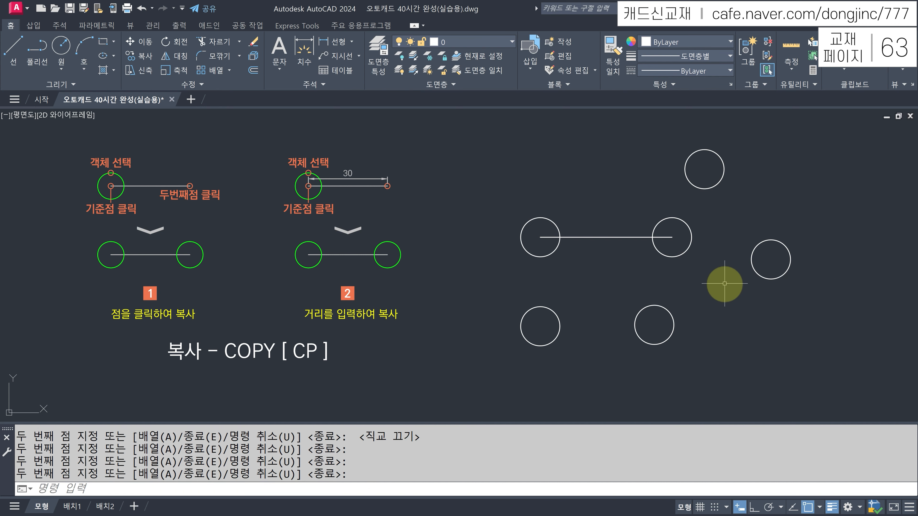
pyautogui.hotkey('ctrl', 'z')
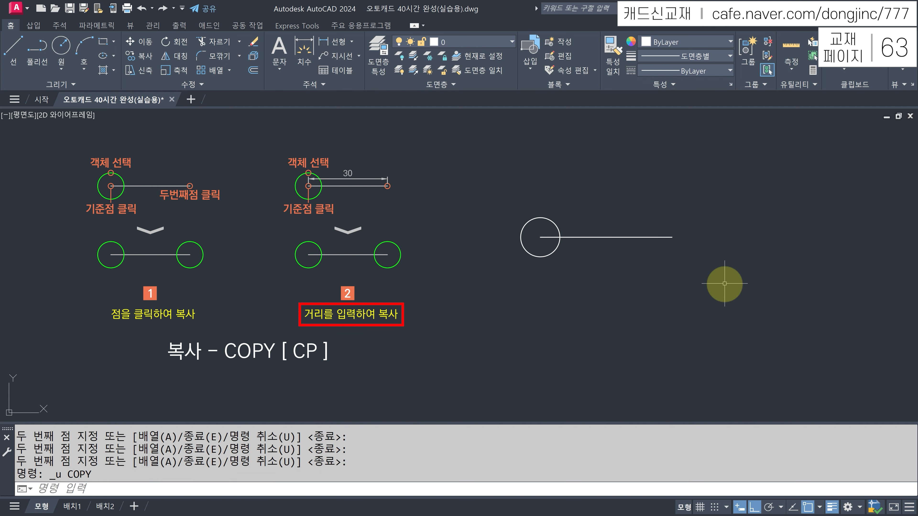
# - Start a Copy of the circle with a free point below the line as the base point
pyautogui.write('CP')
pyautogui.press('Return')
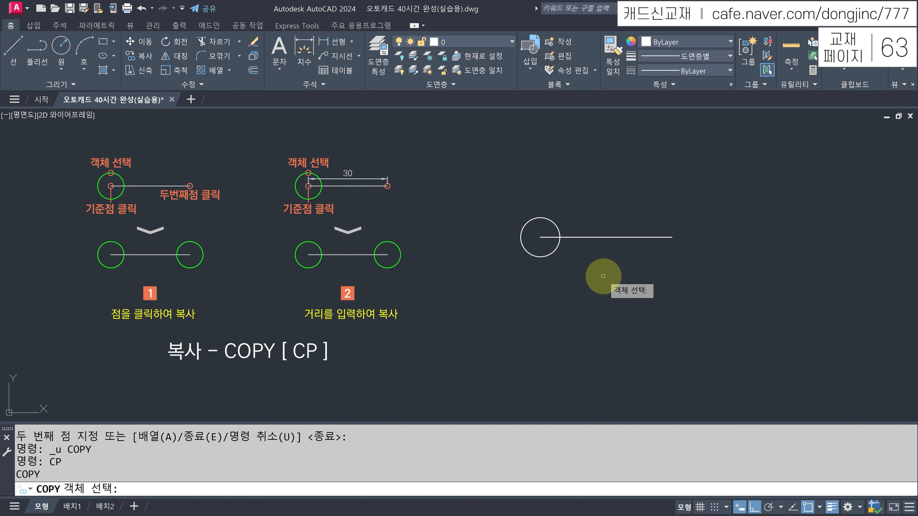
pyautogui.click(551, 255)
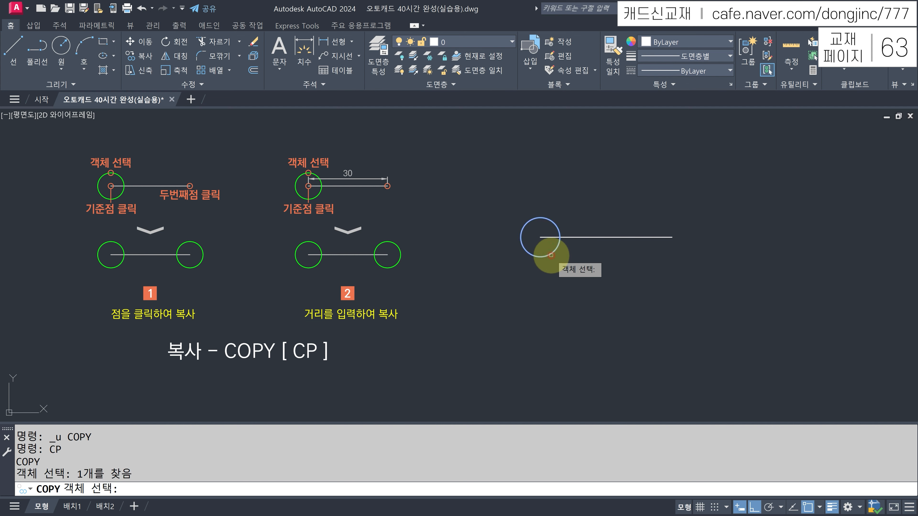
pyautogui.press('Return')
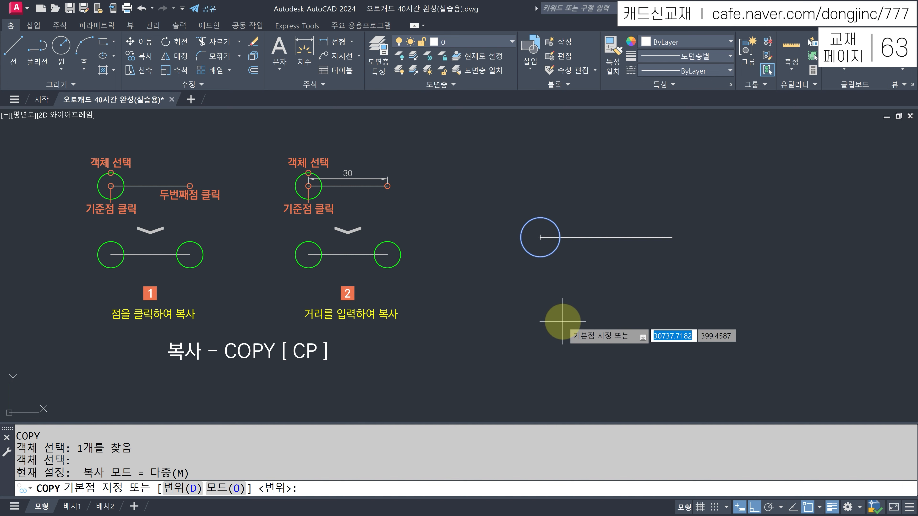
pyautogui.click(582, 310)
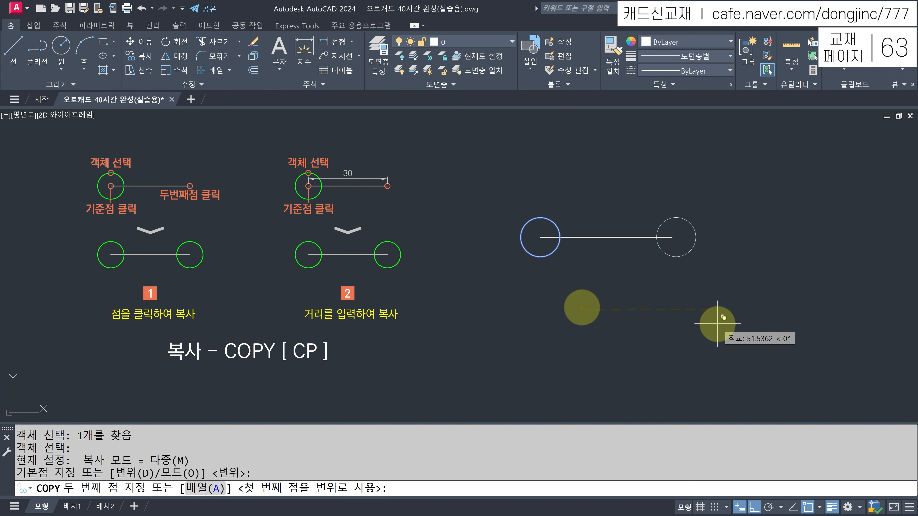
pyautogui.moveTo(583, 307)
pyautogui.mouseDown()
pyautogui.moveTo(611, 292)
pyautogui.moveTo(717, 307)
pyautogui.moveTo(713, 314)
pyautogui.moveTo(714, 305)
pyautogui.mouseUp()
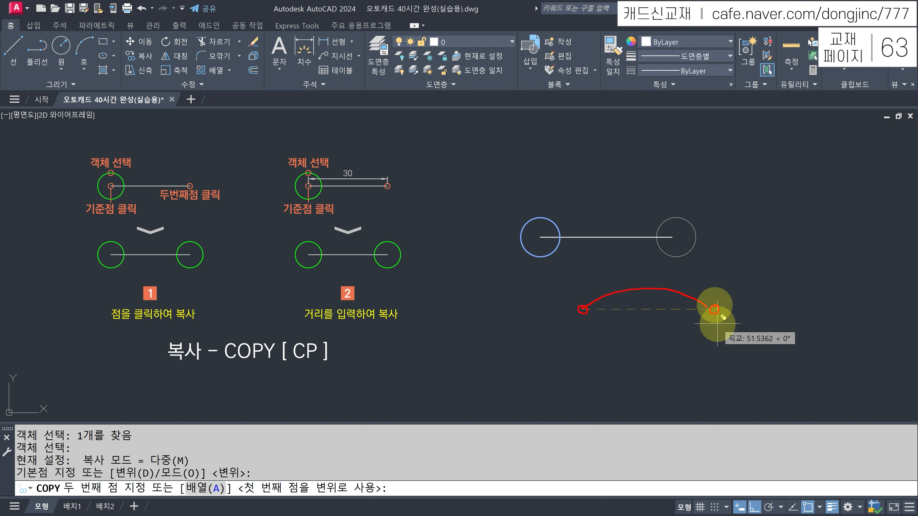
pyautogui.moveTo(700, 244)
pyautogui.mouseDown()
pyautogui.moveTo(654, 235)
pyautogui.moveTo(699, 232)
pyautogui.moveTo(695, 252)
pyautogui.mouseUp()
pyautogui.moveTo(632, 273); pyautogui.dragTo(660, 289)
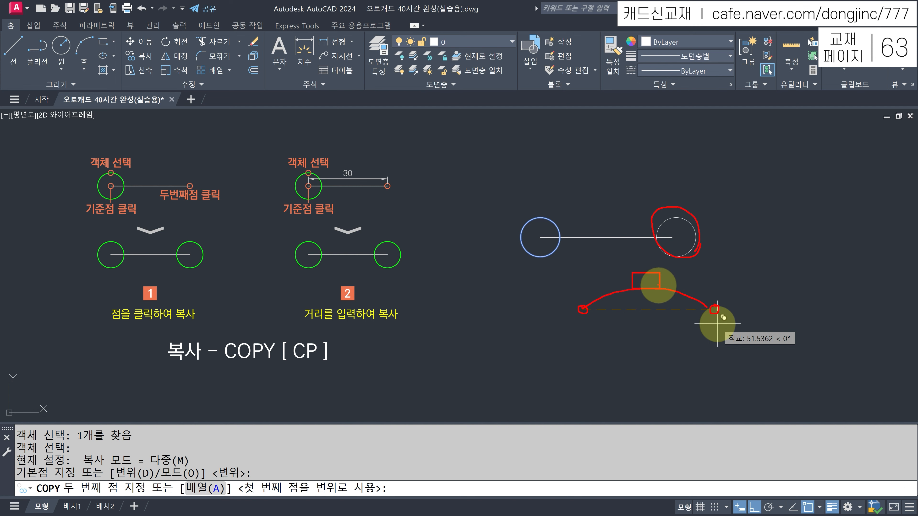
pyautogui.press('Escape')
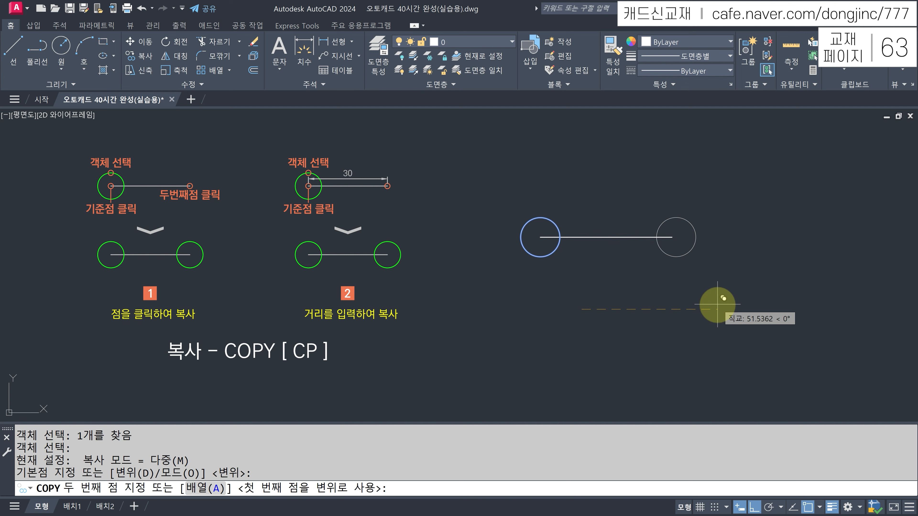
# - Place copies of the circle 50, 70 and 100 units to the right, and undo the whole Copy command
pyautogui.write('50')
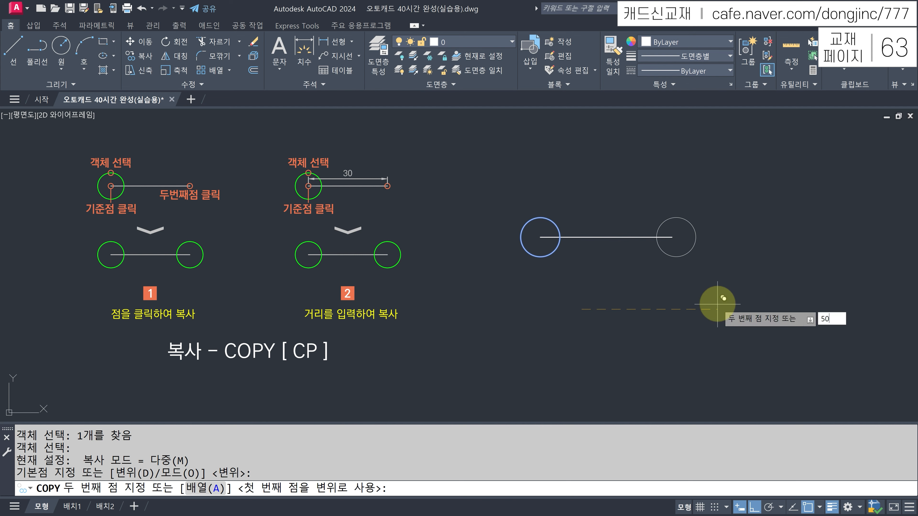
pyautogui.press('Return')
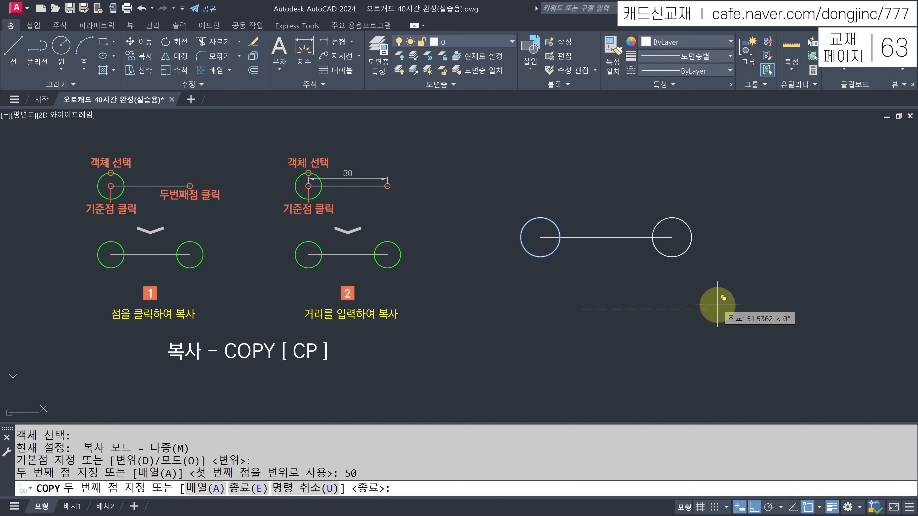
pyautogui.write('70')
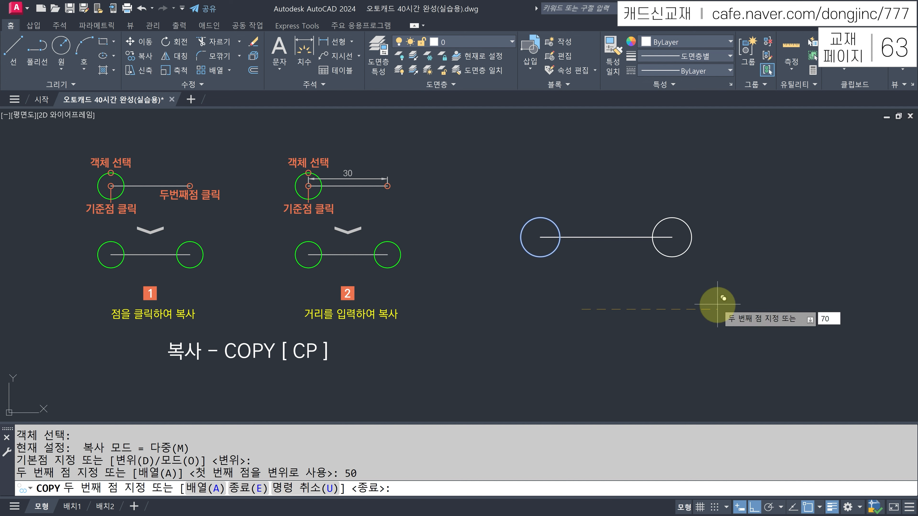
pyautogui.press('Return')
pyautogui.write('100')
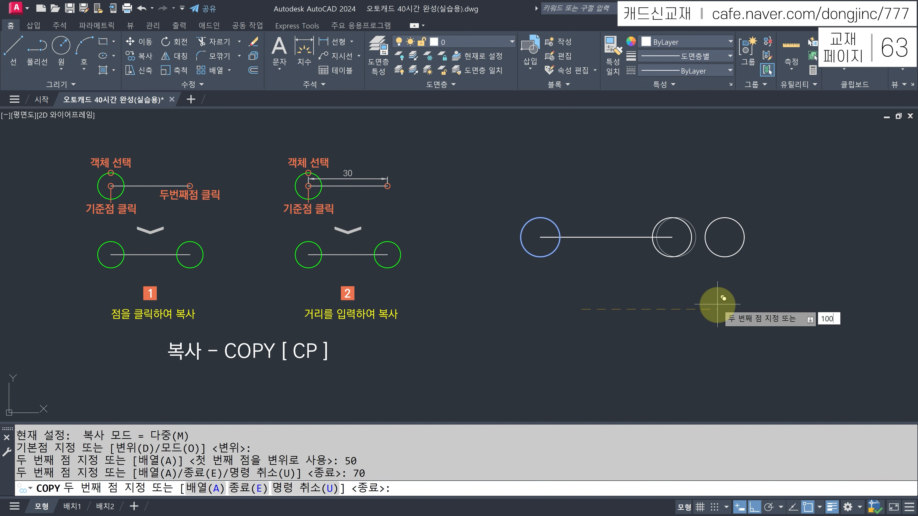
pyautogui.press('Return')
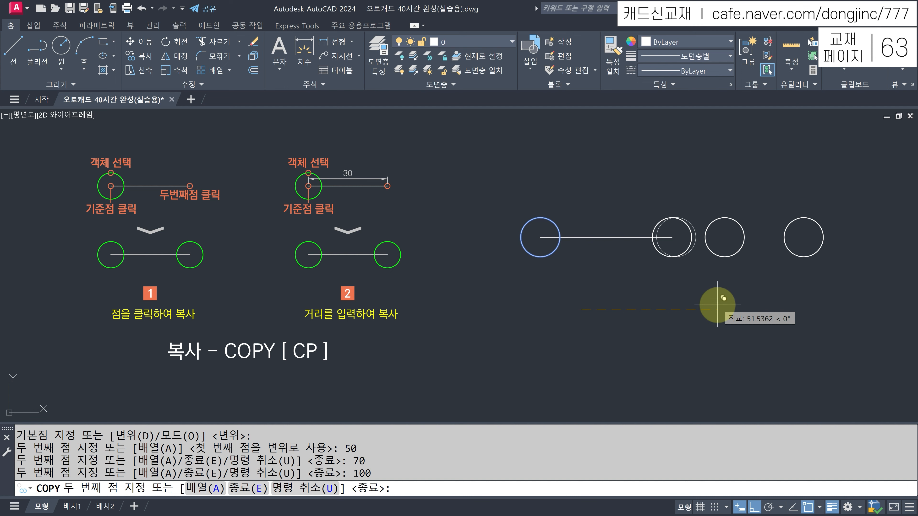
pyautogui.press('Return')
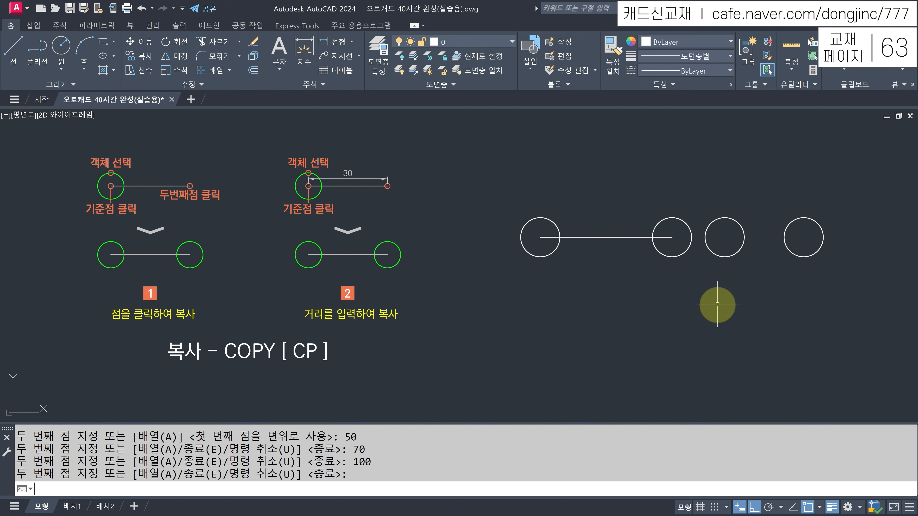
pyautogui.hotkey('ctrl', 'z')
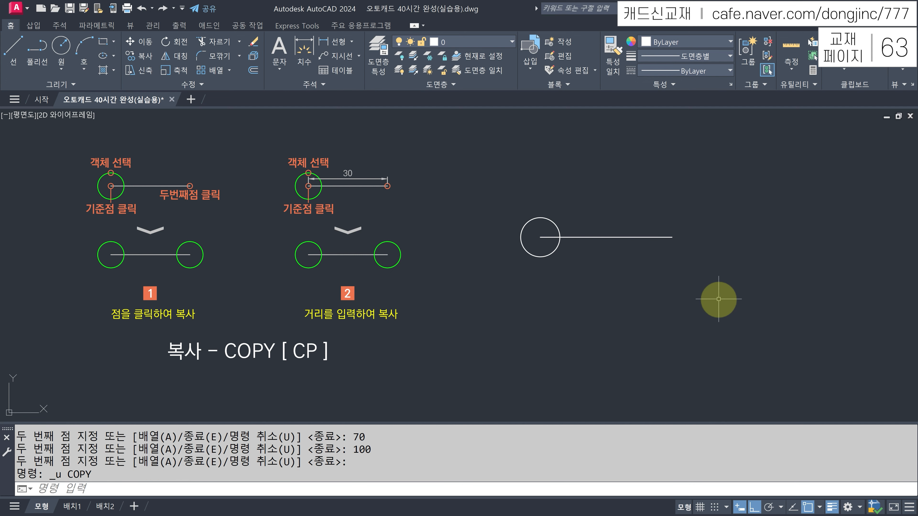
# - Start a Copy of the circle using the Previous selection option
pyautogui.write('CP')
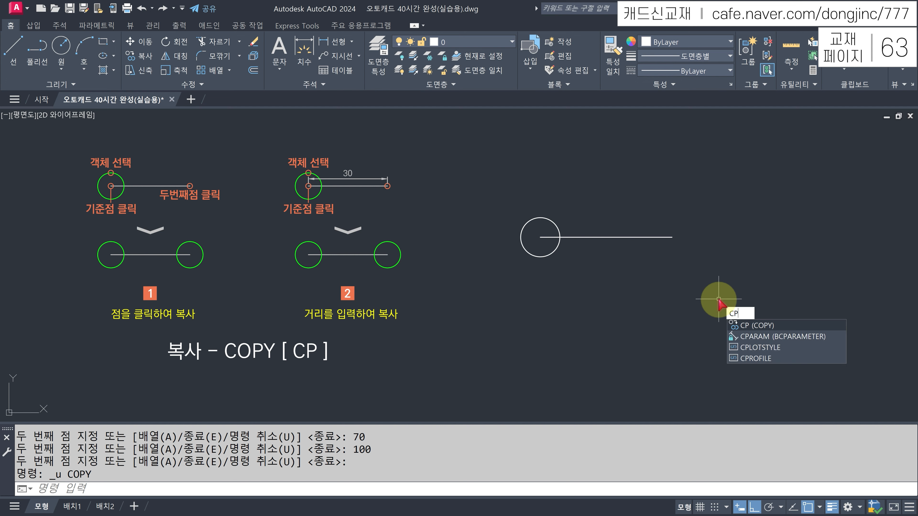
pyautogui.press('Return')
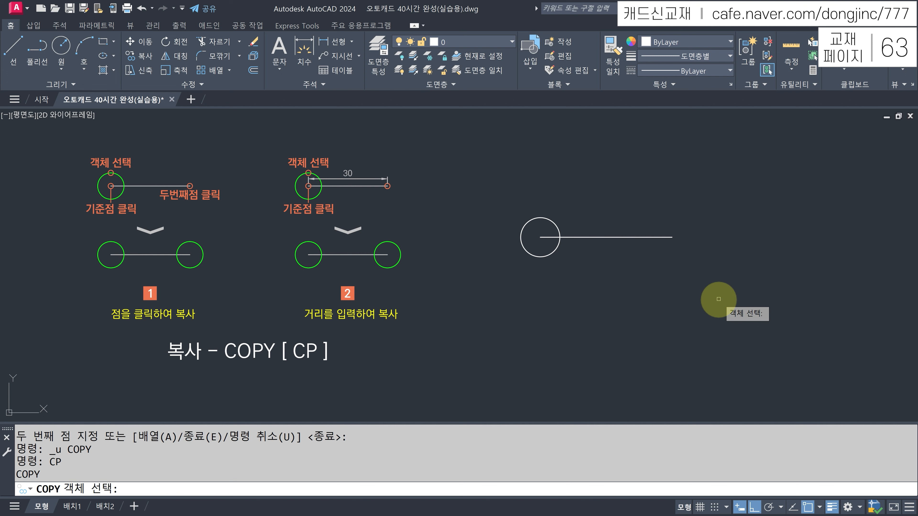
pyautogui.write('P')
pyautogui.press('Return')
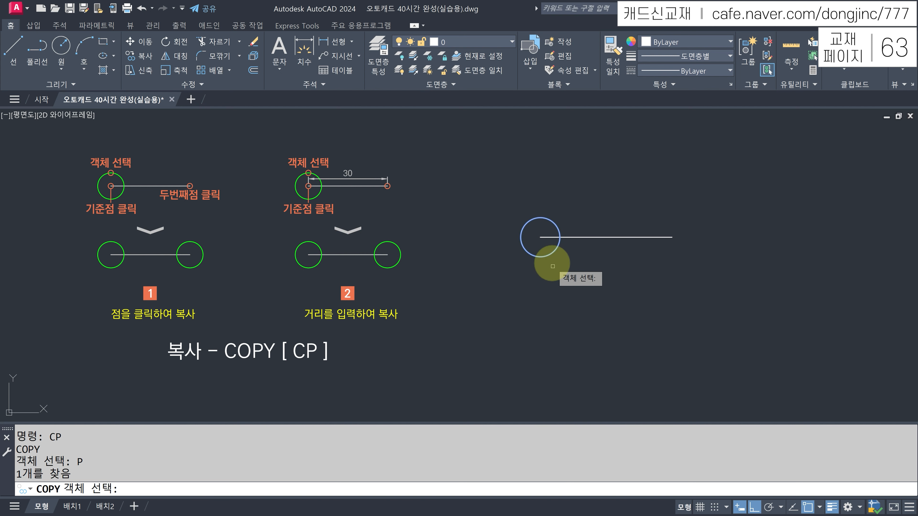
pyautogui.press('Return')
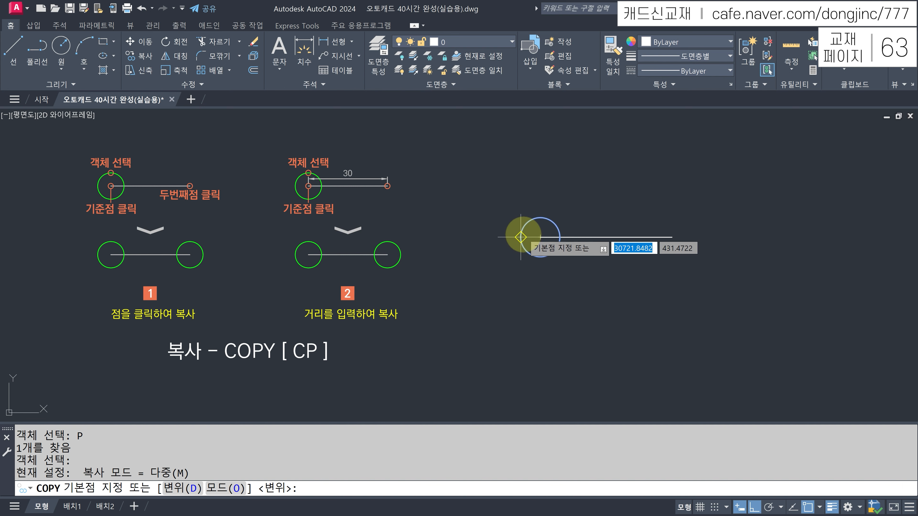
# - Place copies from the circle's bottom quadrant onto its top, right and left quadrants and the line's right endpoint
pyautogui.click(540, 257)
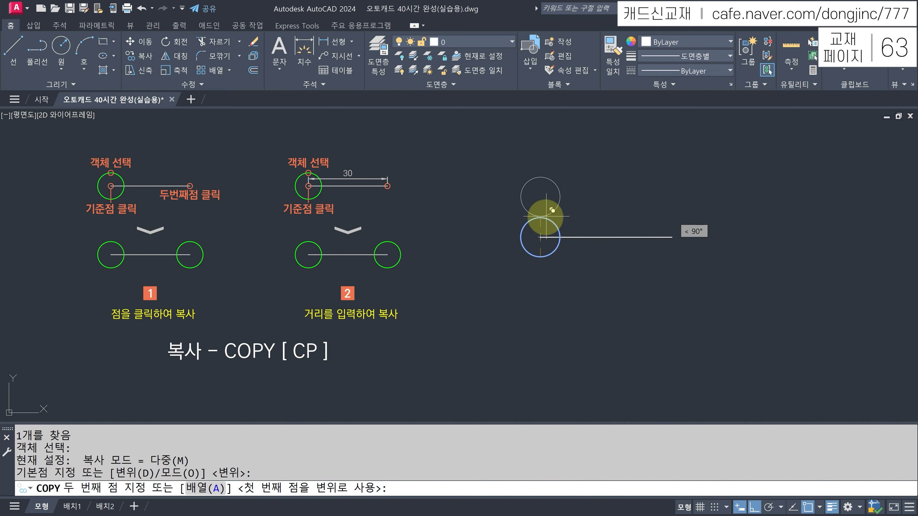
pyautogui.click(560, 237)
pyautogui.click(671, 237)
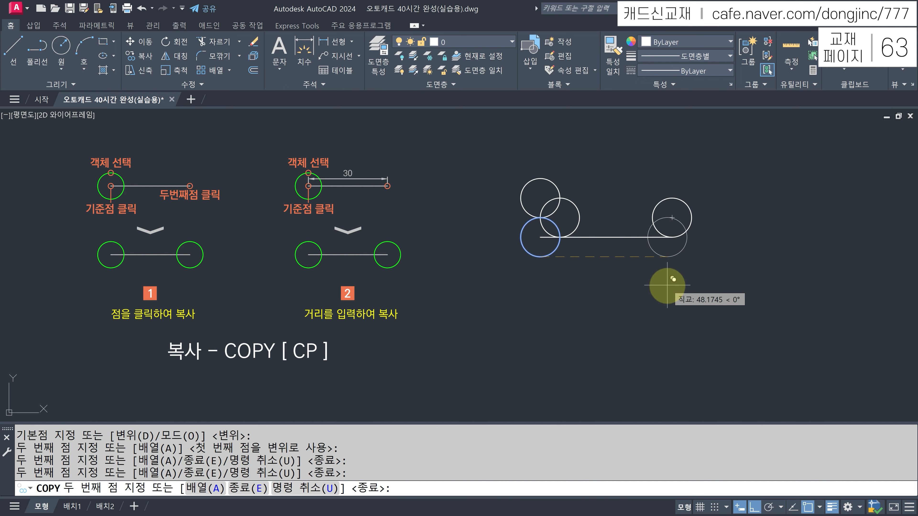
pyautogui.click(520, 237)
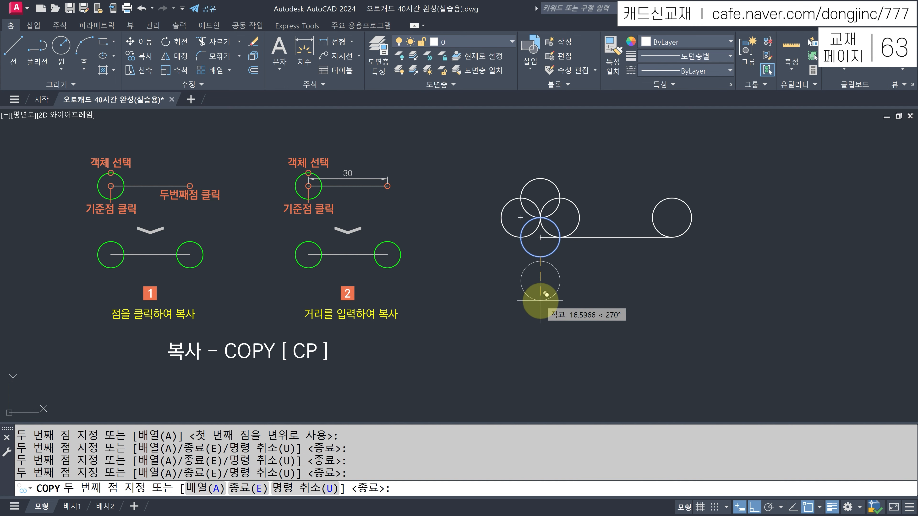
pyautogui.press('Return')
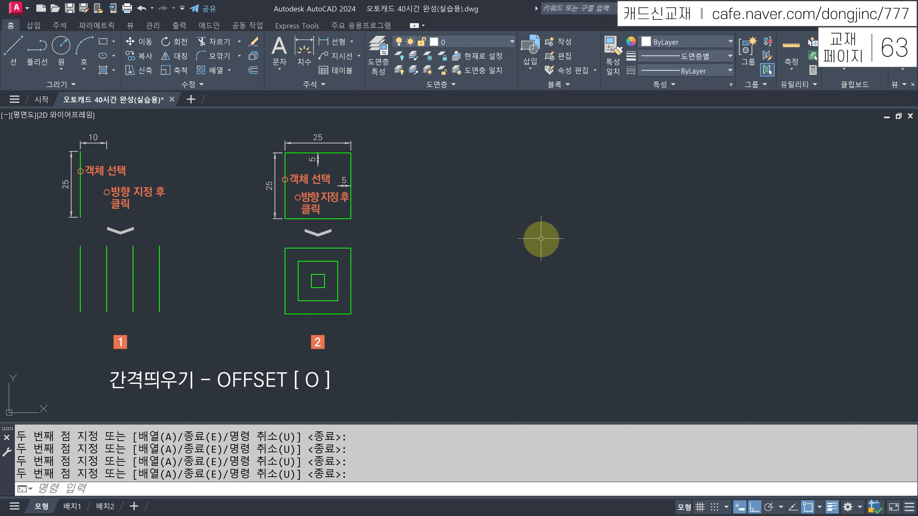
# - Draw a vertical line 50 units long downwards in the empty area beside the OFFSET example figures
pyautogui.write('l')
pyautogui.press('Return')
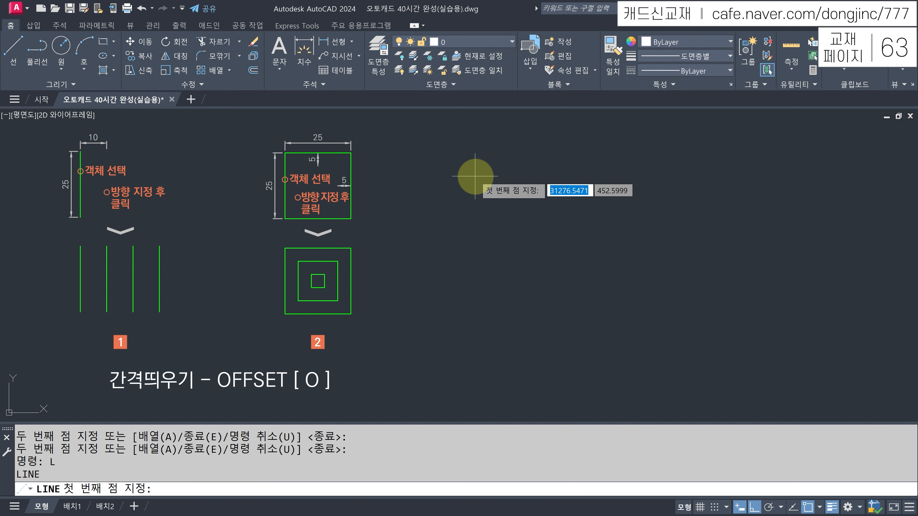
pyautogui.click(475, 176)
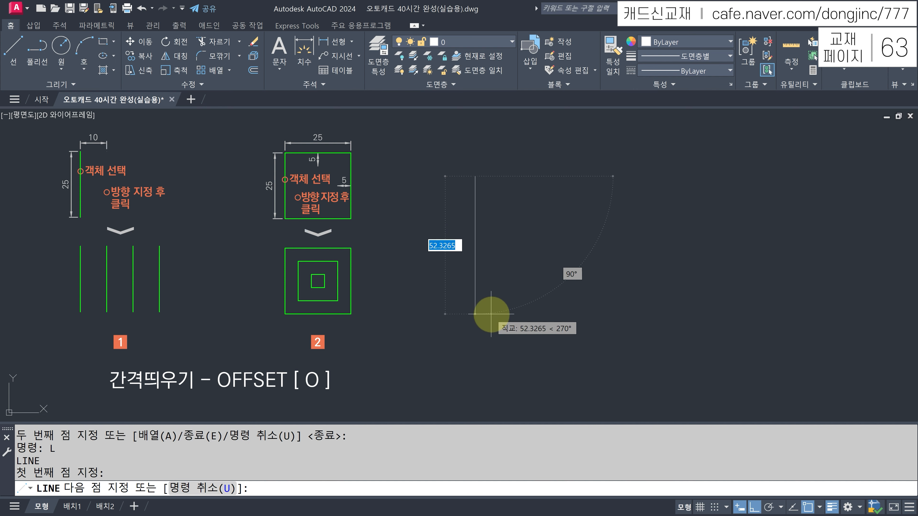
pyautogui.write('50')
pyautogui.press('Return')
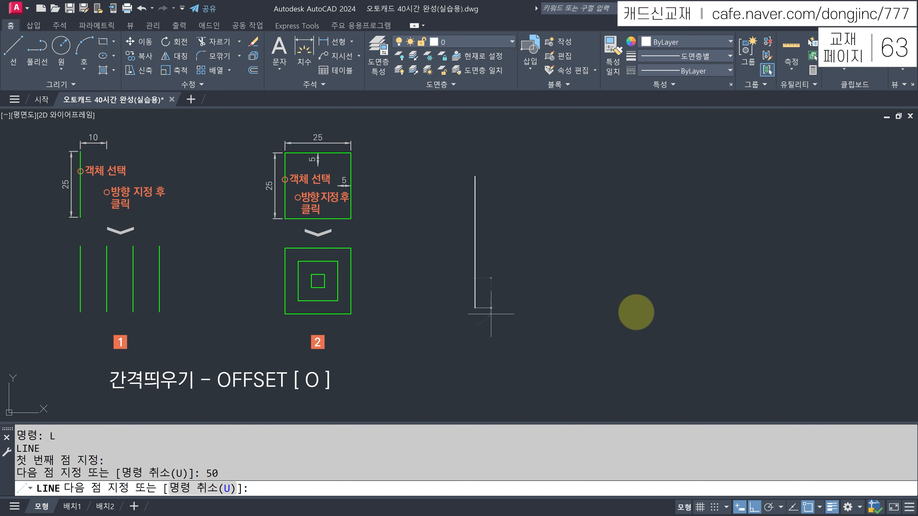
pyautogui.press('Return')
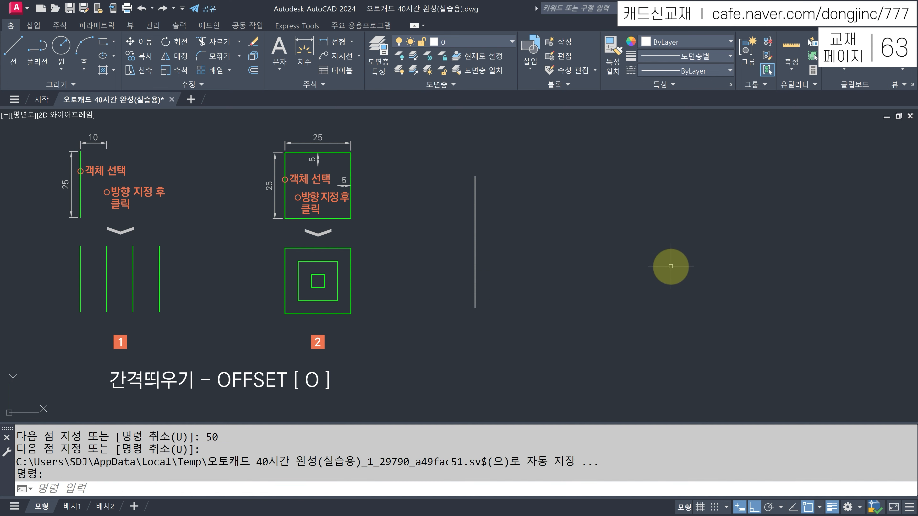
# - Draw a 50 by 50 rectangle to the right of the vertical line
pyautogui.write('R')
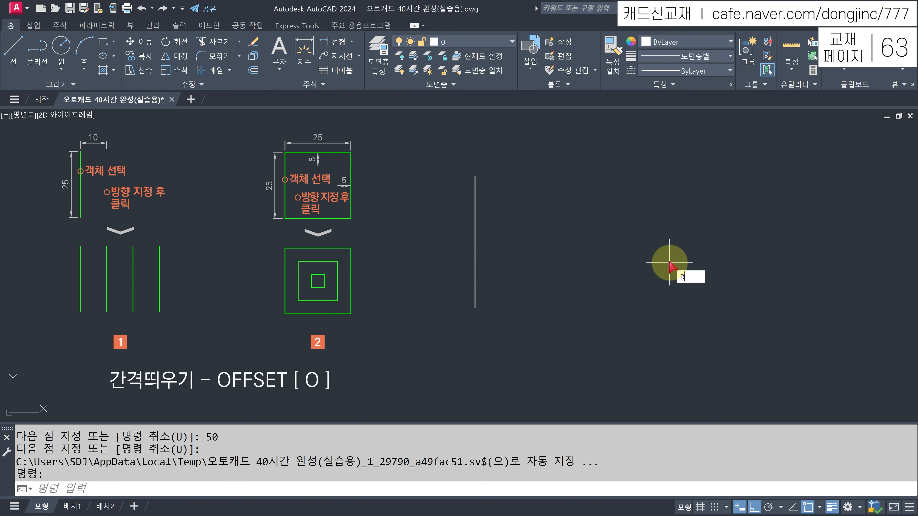
pyautogui.write('EC')
pyautogui.press('Return')
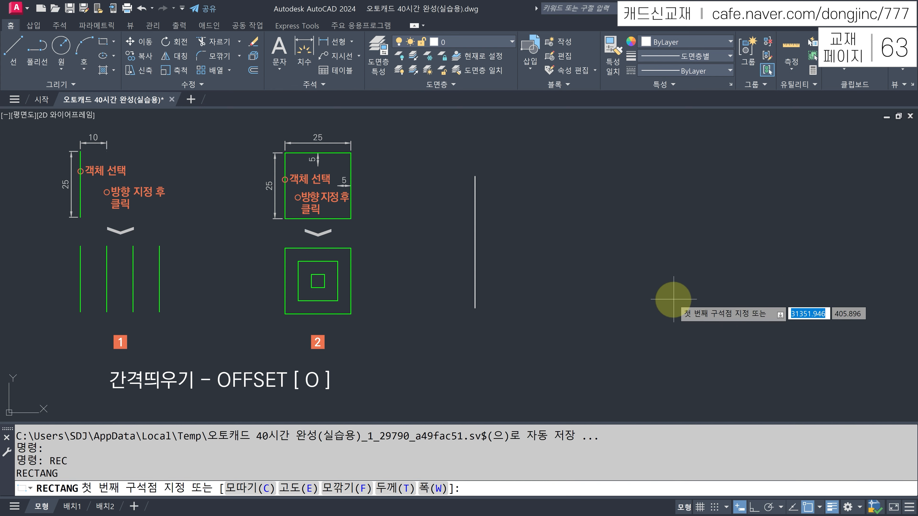
pyautogui.click(670, 301)
pyautogui.write('50,50')
pyautogui.press('Return')
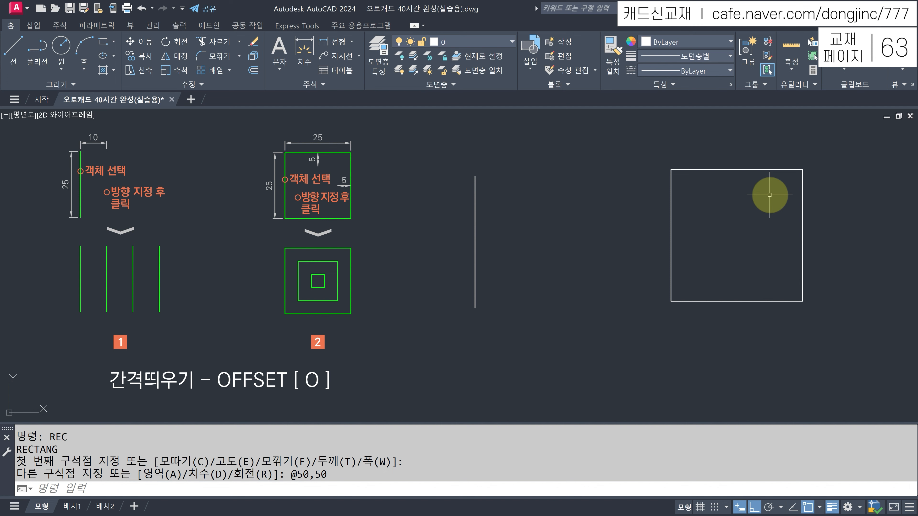
pyautogui.press('Escape')
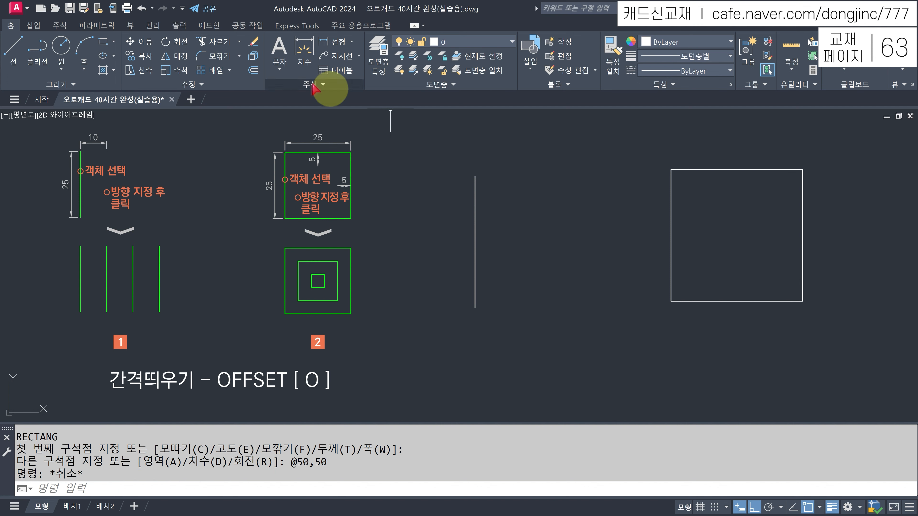
# - Offset the vertical line 10 units to the right
pyautogui.click(253, 71)
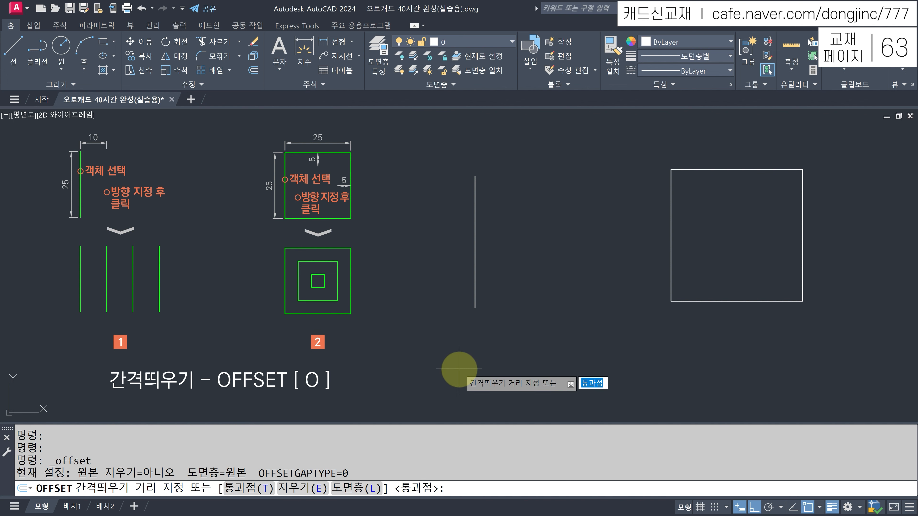
pyautogui.write('10')
pyautogui.press('Return')
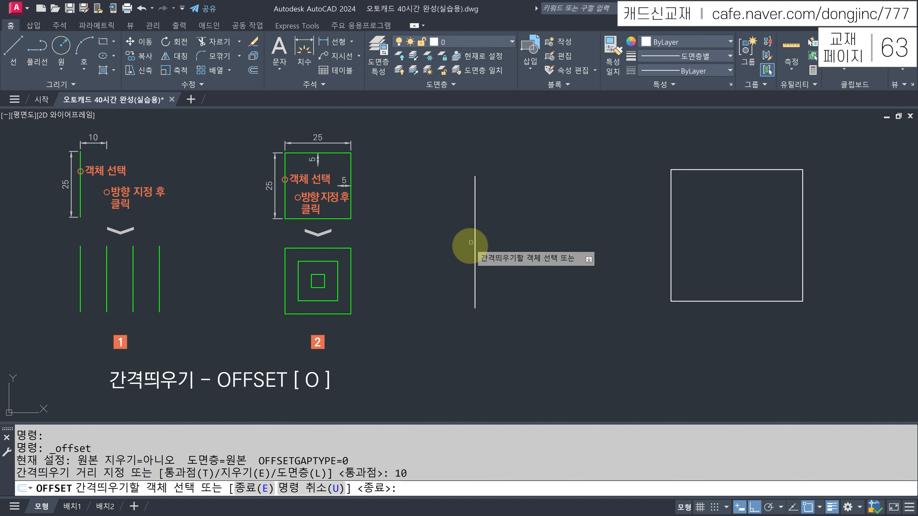
pyautogui.click(474, 230)
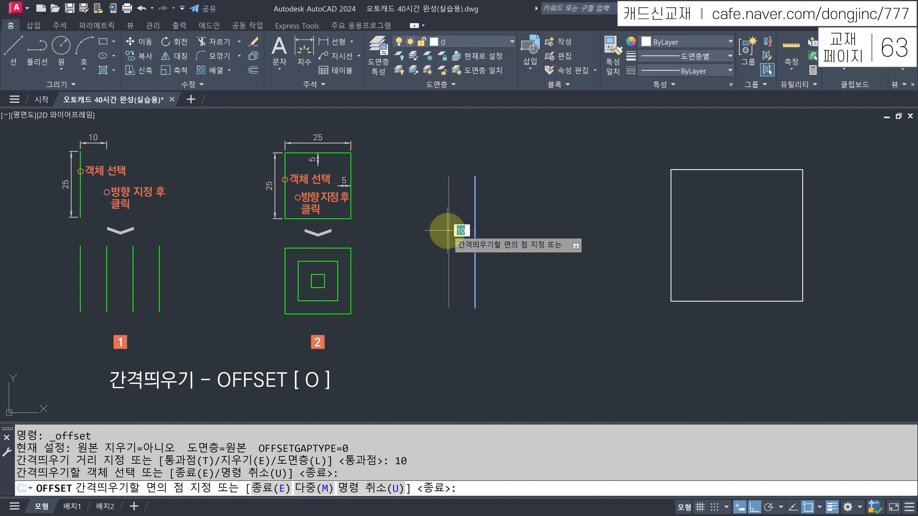
pyautogui.click(503, 222)
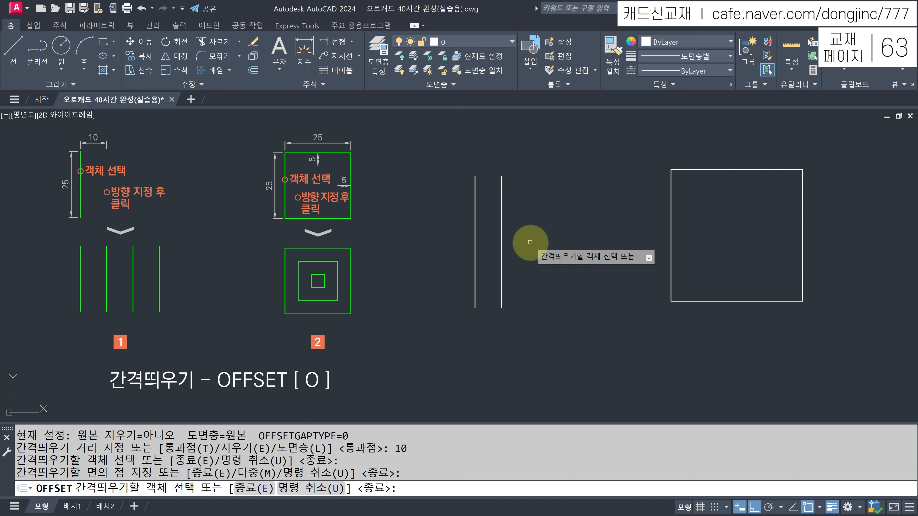
# - Continue the 10-unit offsets outward, adding two more lines on the right side and two on the left of the original
pyautogui.click(501, 228)
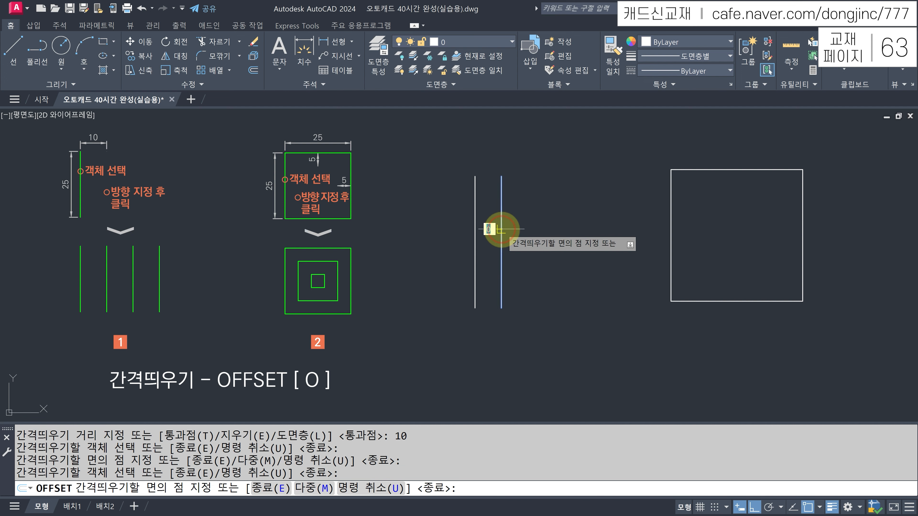
pyautogui.click(536, 229)
pyautogui.click(475, 234)
pyautogui.click(454, 234)
pyautogui.click(449, 231)
pyautogui.click(415, 239)
pyautogui.click(528, 244)
pyautogui.click(579, 247)
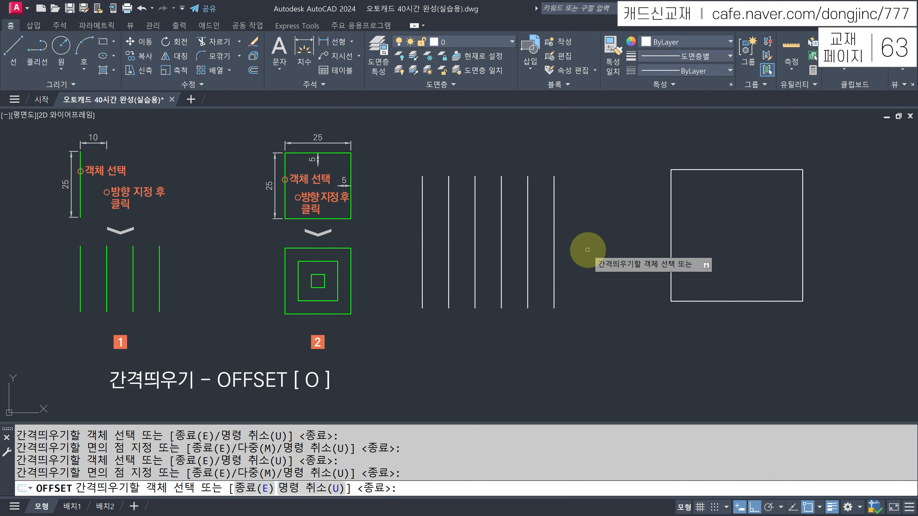
pyautogui.press('Return')
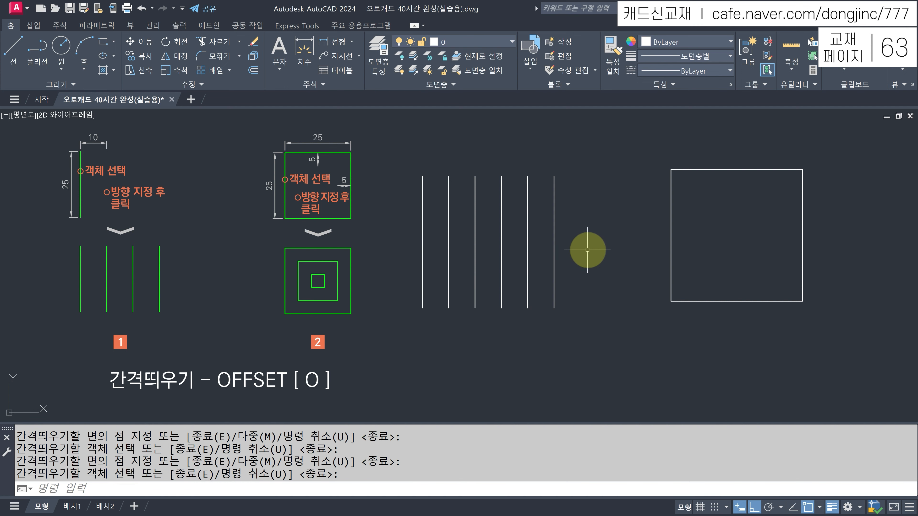
pyautogui.click(502, 245)
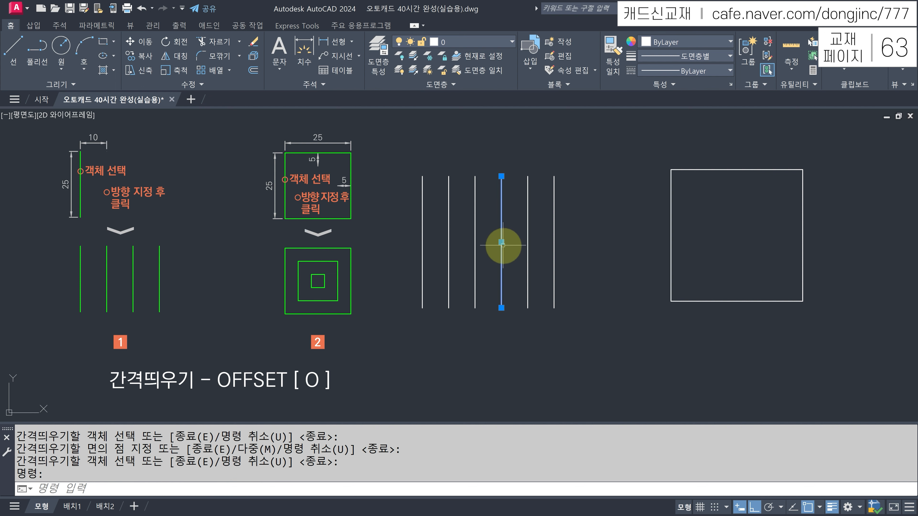
pyautogui.hotkey('ctrl', '2')
pyautogui.keyDown('shift'); pyautogui.moveTo(502, 240); pyautogui.dragTo(442, 240); pyautogui.keyUp('shift')
pyautogui.moveTo(502, 230)
pyautogui.keyDown('shift'); pyautogui.mouseDown()
pyautogui.moveTo(438, 240)
pyautogui.moveTo(450, 245)
pyautogui.mouseUp(); pyautogui.keyUp('shift')
pyautogui.click(469, 237)
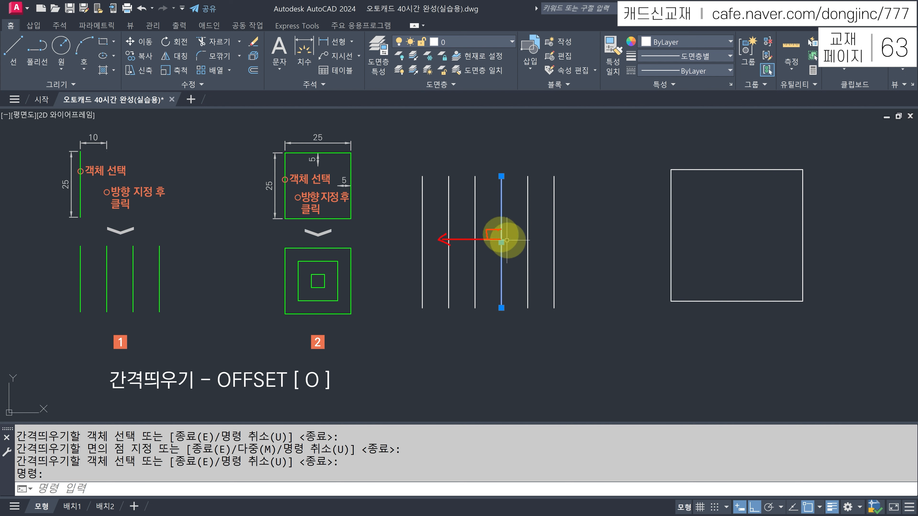
pyautogui.moveTo(496, 201)
pyautogui.mouseDown()
pyautogui.moveTo(495, 148)
pyautogui.moveTo(487, 159)
pyautogui.moveTo(501, 161)
pyautogui.mouseUp()
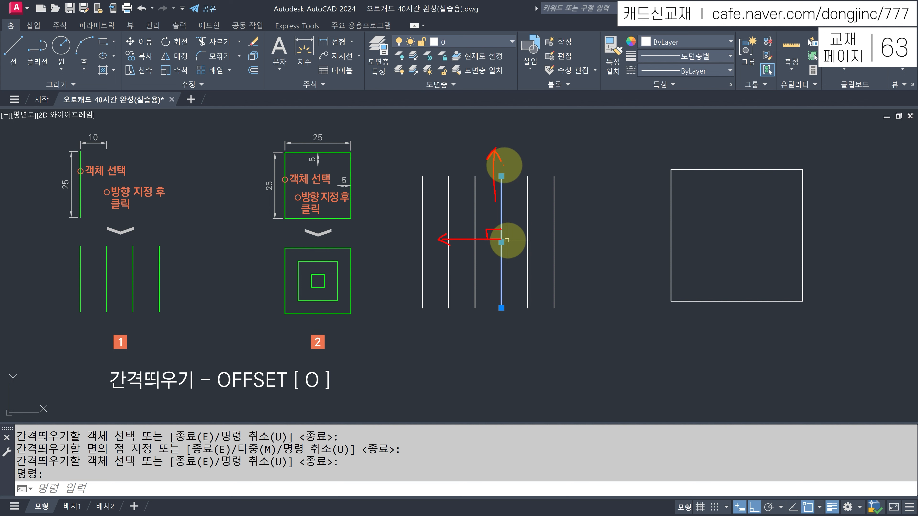
pyautogui.press('Escape')
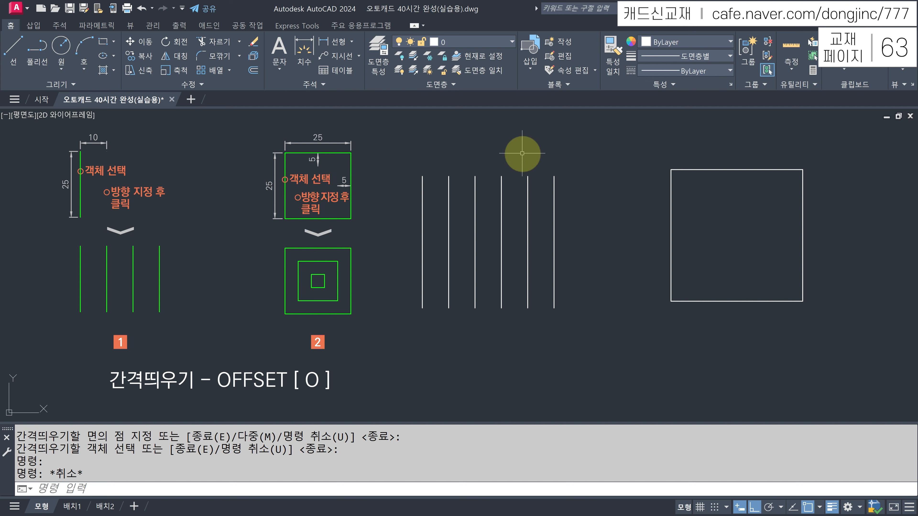
# - Offset the 50 by 50 rectangle inward by 5 units three times, each time from the newest inner rectangle
pyautogui.write('o')
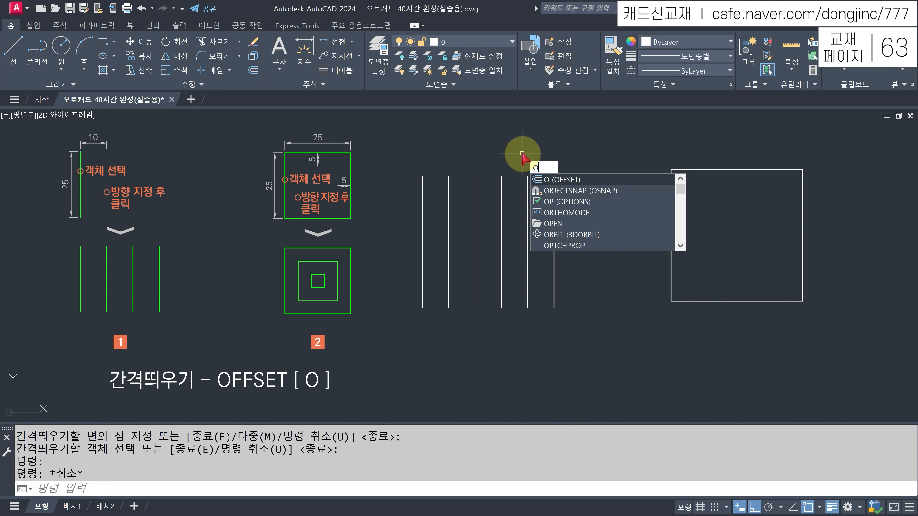
pyautogui.press('Return')
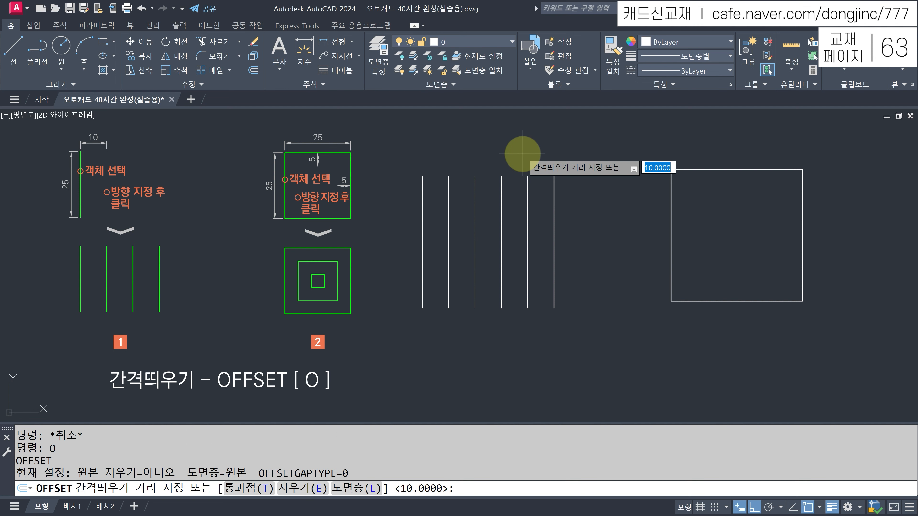
pyautogui.write('5')
pyautogui.press('Return')
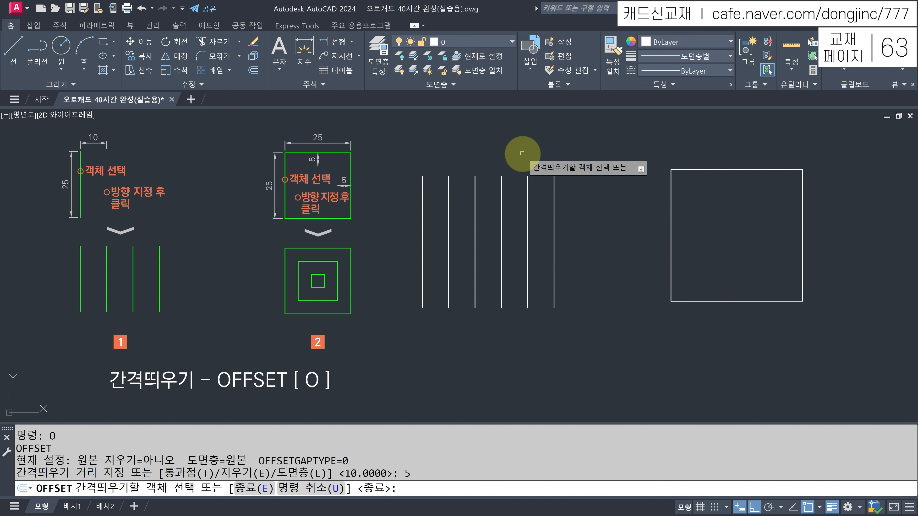
pyautogui.click(745, 169)
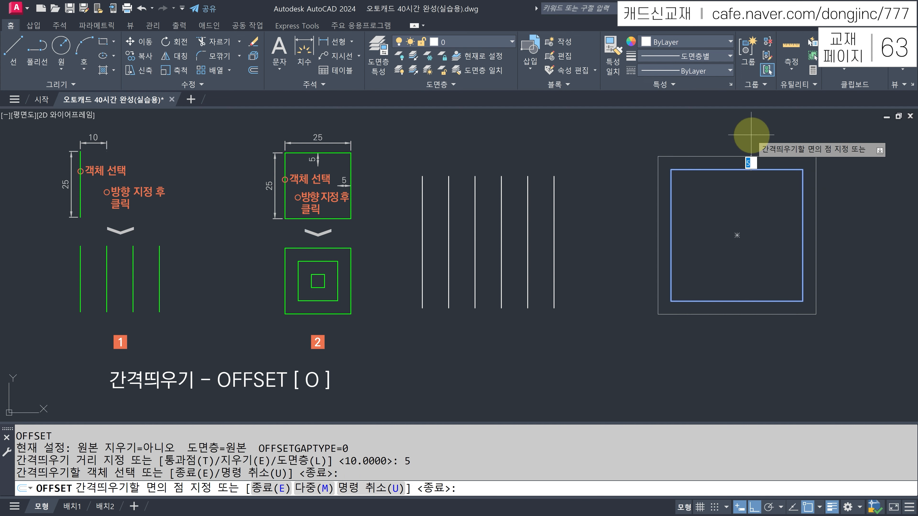
pyautogui.click(741, 189)
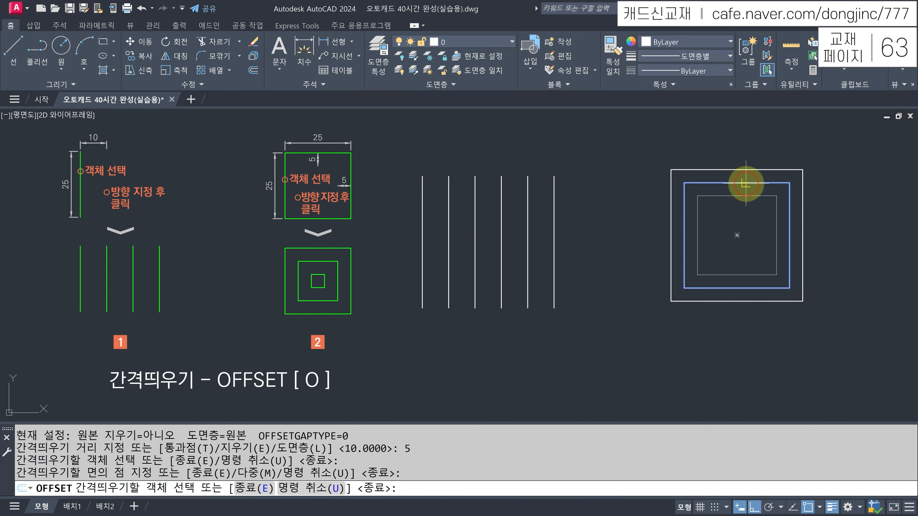
pyautogui.click(746, 183)
pyautogui.click(749, 193)
pyautogui.click(751, 196)
pyautogui.click(754, 208)
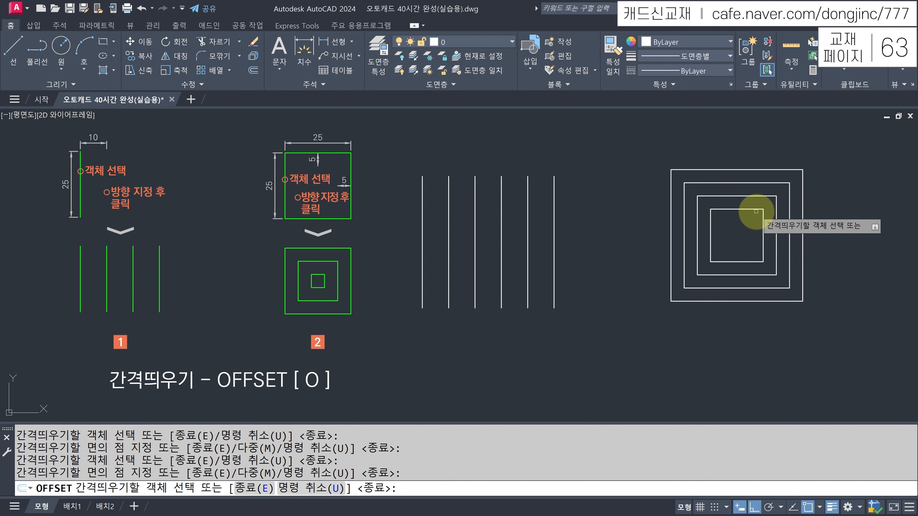
pyautogui.press('Return')
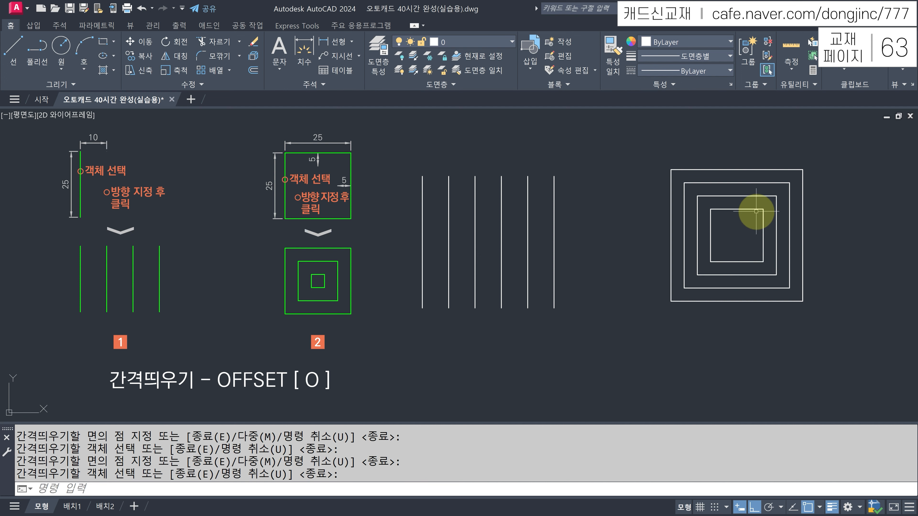
# - Draw a four-segment zigzag polyline with ortho mode off, in the empty area below the vertical lines and nested rectangles
pyautogui.write('PL')
pyautogui.press('Return')
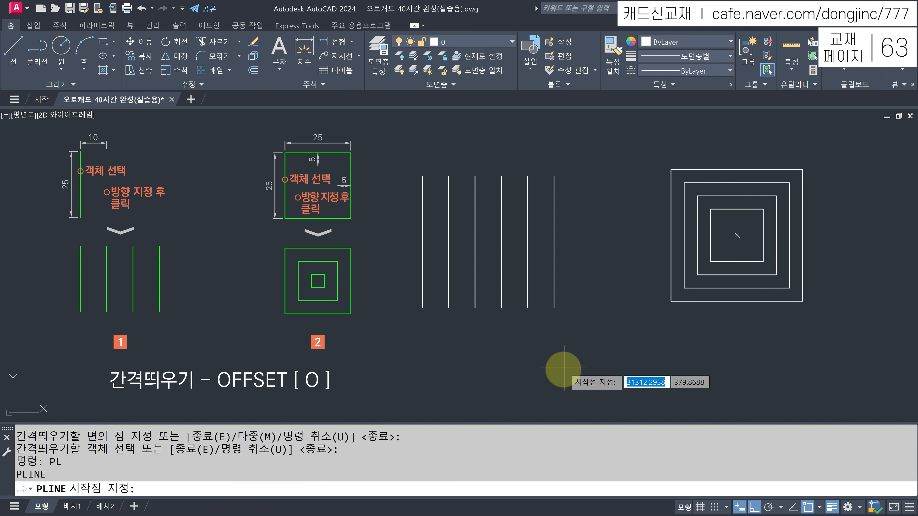
pyautogui.click(538, 390)
pyautogui.press('F8')
pyautogui.click(585, 352)
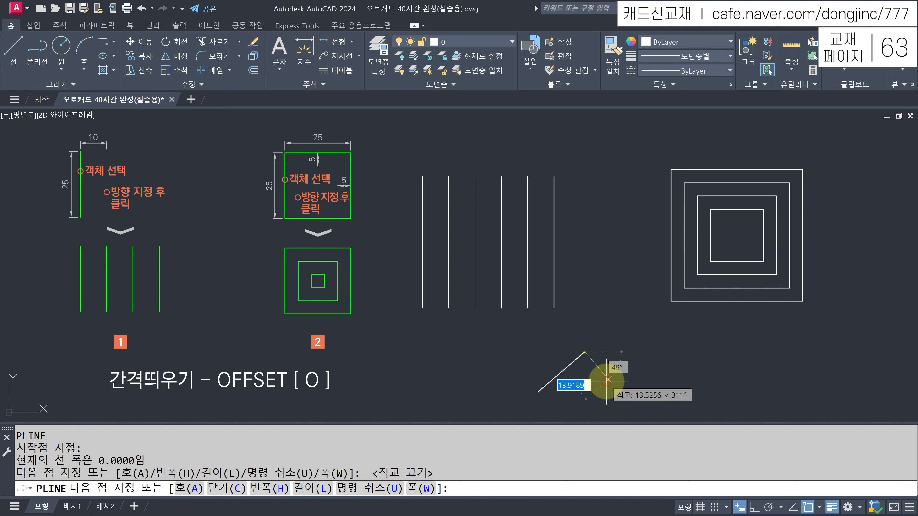
pyautogui.click(616, 387)
pyautogui.click(664, 347)
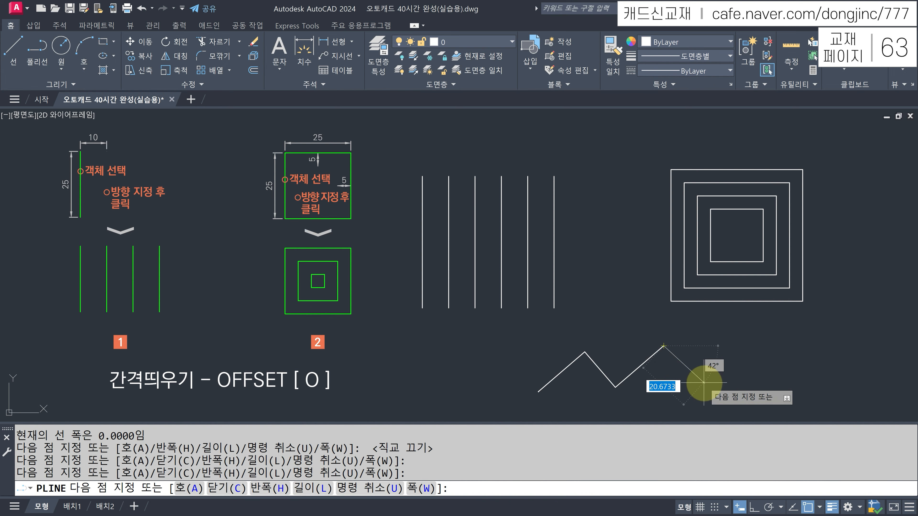
pyautogui.click(714, 371)
pyautogui.press('Escape')
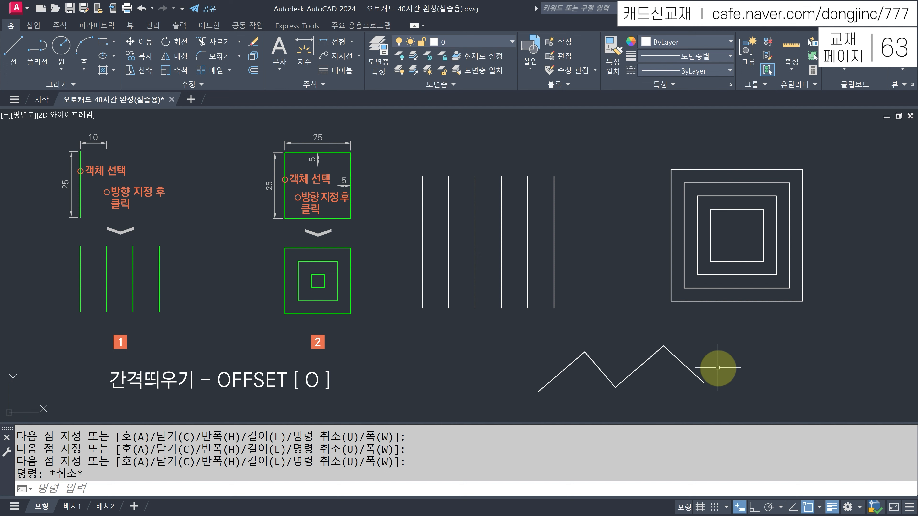
# - Offset the zigzag polyline upward by 3 units three times, each time from the newest copy
pyautogui.write('o')
pyautogui.press('Return')
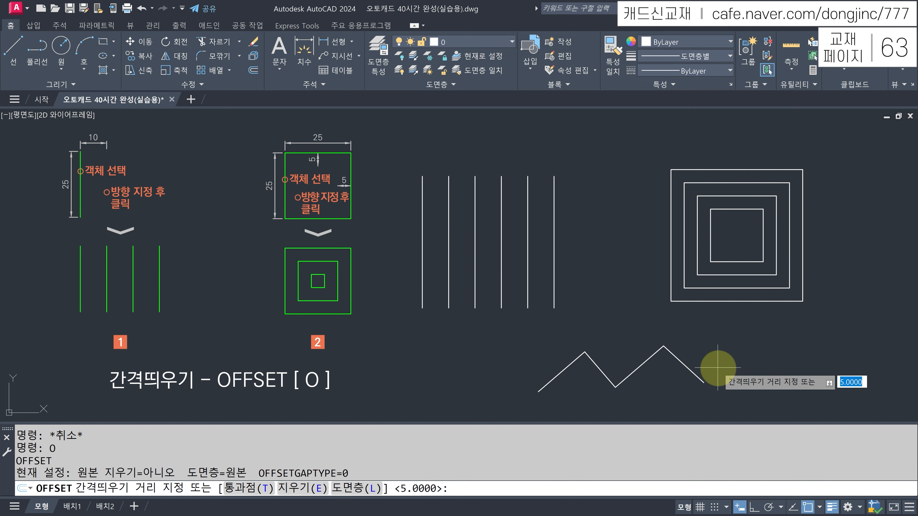
pyautogui.write('3')
pyautogui.press('Return')
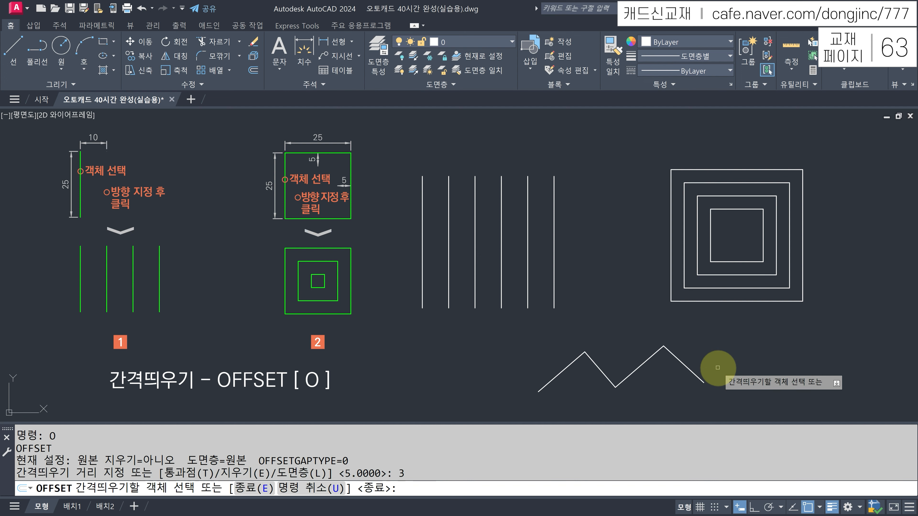
pyautogui.click(684, 364)
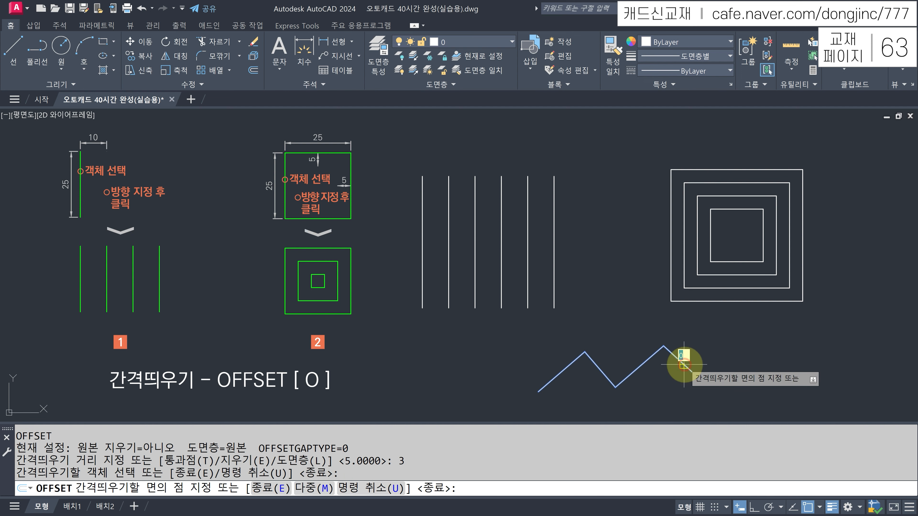
pyautogui.click(701, 340)
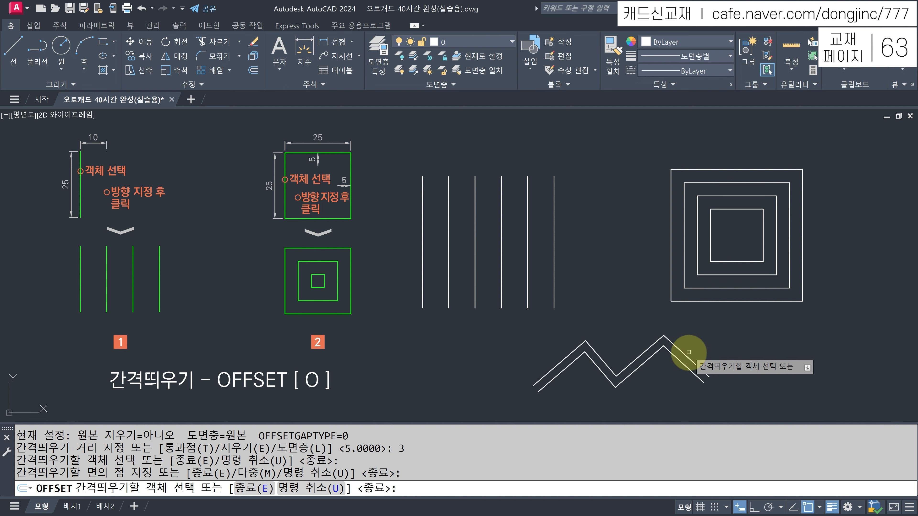
pyautogui.click(700, 342)
pyautogui.click(701, 343)
pyautogui.click(701, 343)
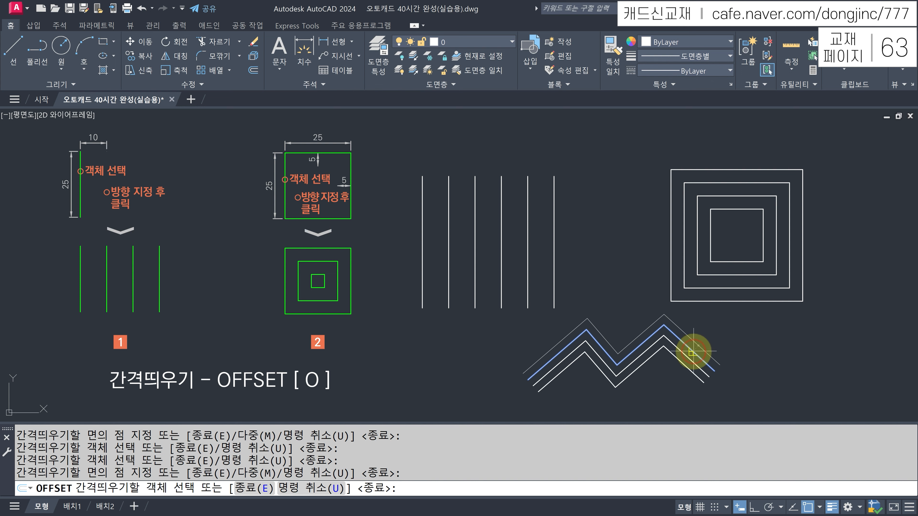
pyautogui.click(705, 351)
pyautogui.click(767, 343)
pyautogui.press('Escape')
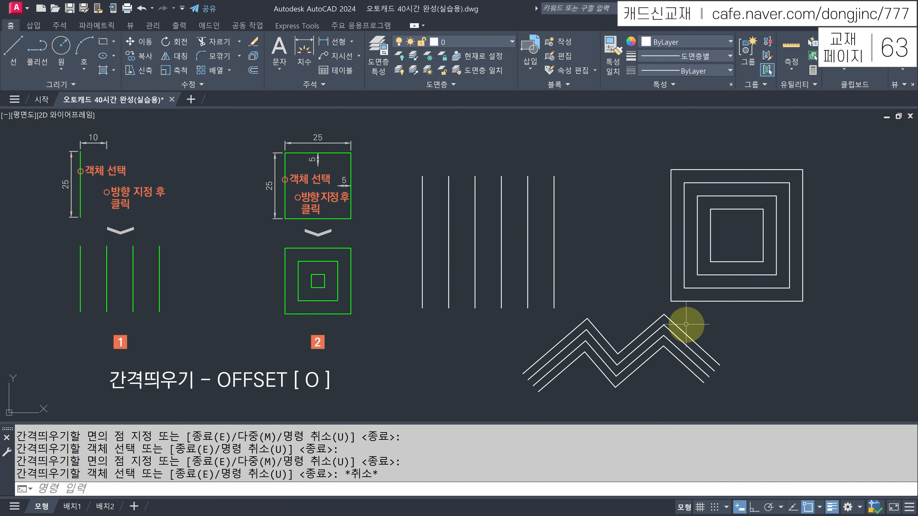
# - Erase the six parallel vertical lines
pyautogui.click(592, 148)
pyautogui.click(415, 228)
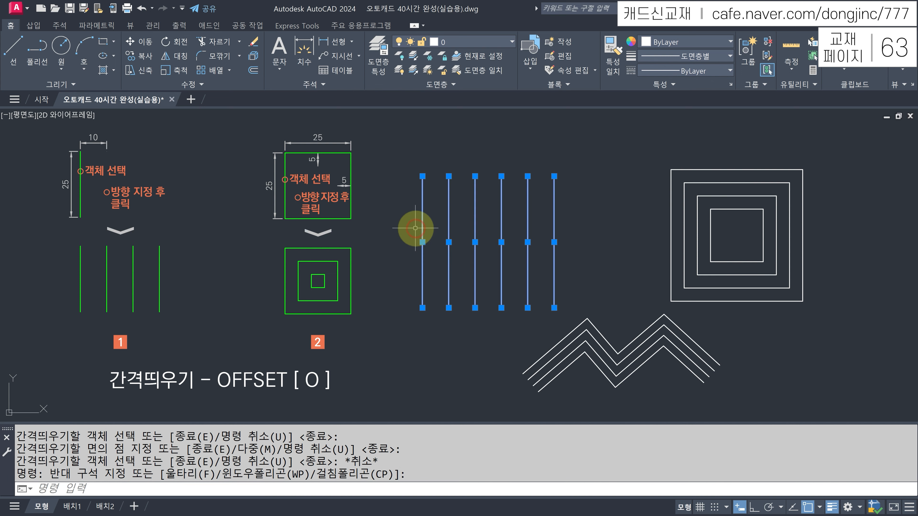
pyautogui.write('e')
pyautogui.press('Return')
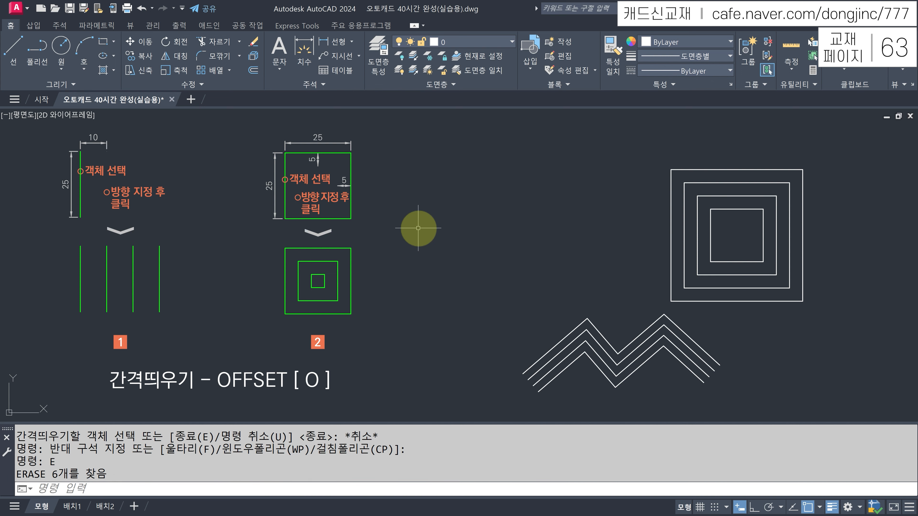
# - Draw a 50 by 50 square from four separate lines with ortho mode on, in the empty area beside the nested rectangles
pyautogui.write('ㄴ')
pyautogui.press('Return')
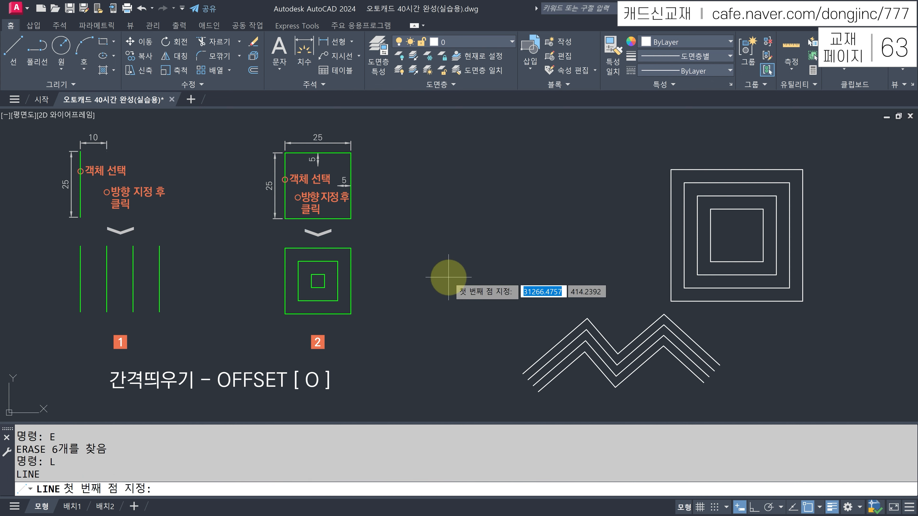
pyautogui.click(444, 280)
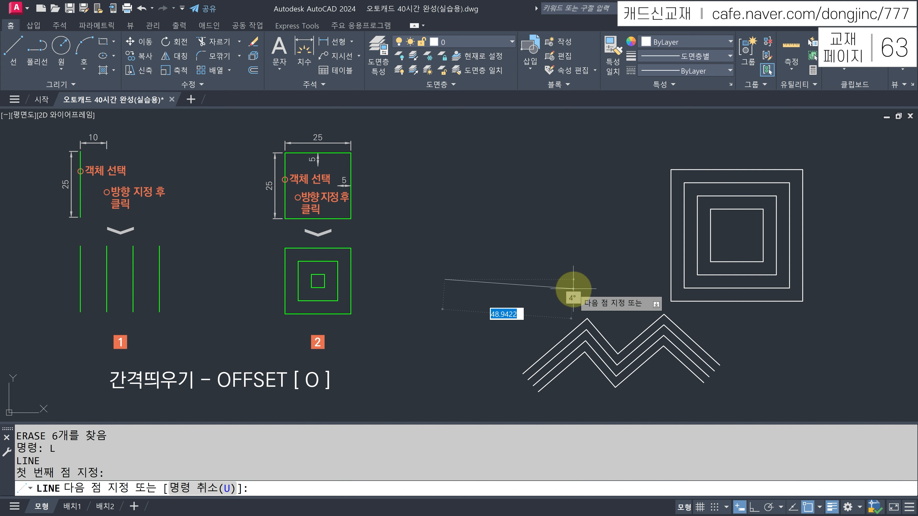
pyautogui.press('F8')
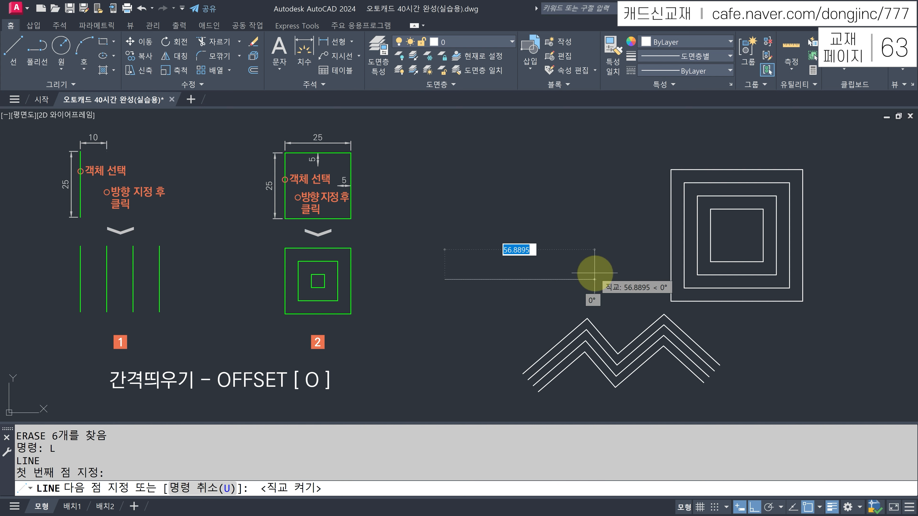
pyautogui.write('50')
pyautogui.press('Return')
pyautogui.write('50')
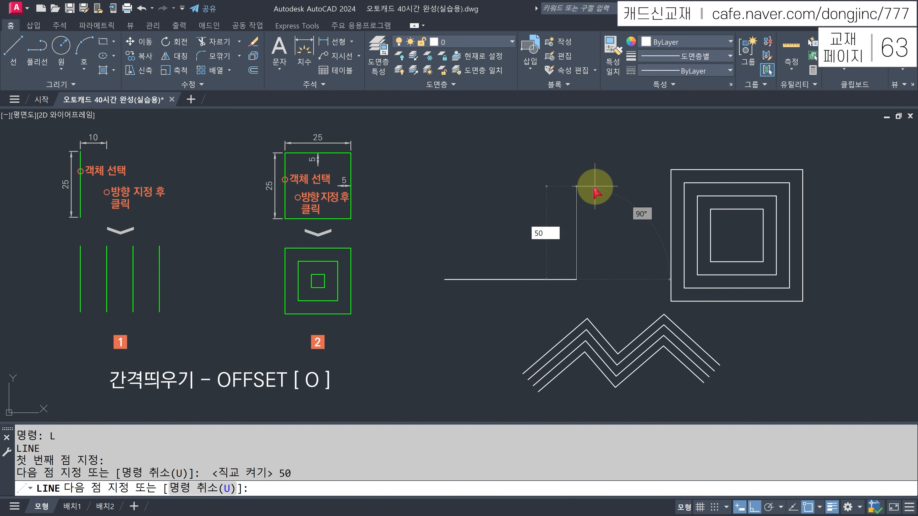
pyautogui.press('Return')
pyautogui.write('50')
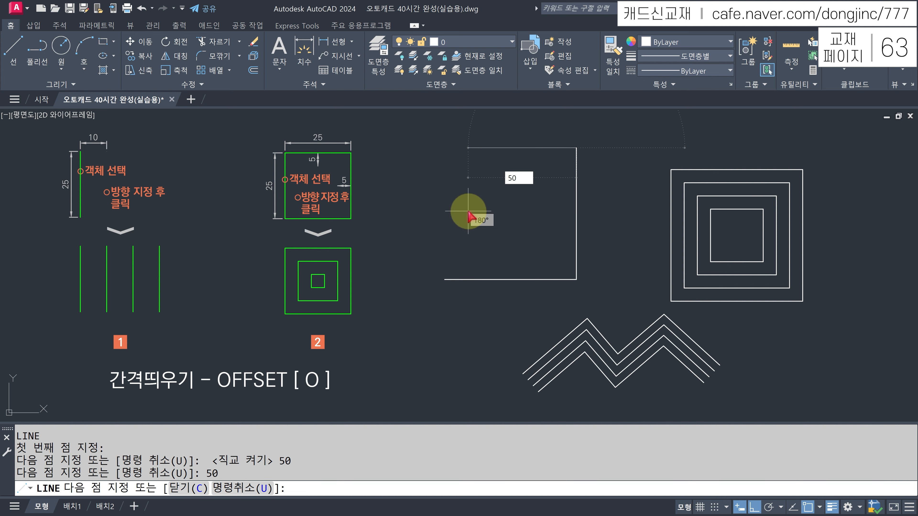
pyautogui.press('Return')
pyautogui.click(445, 280)
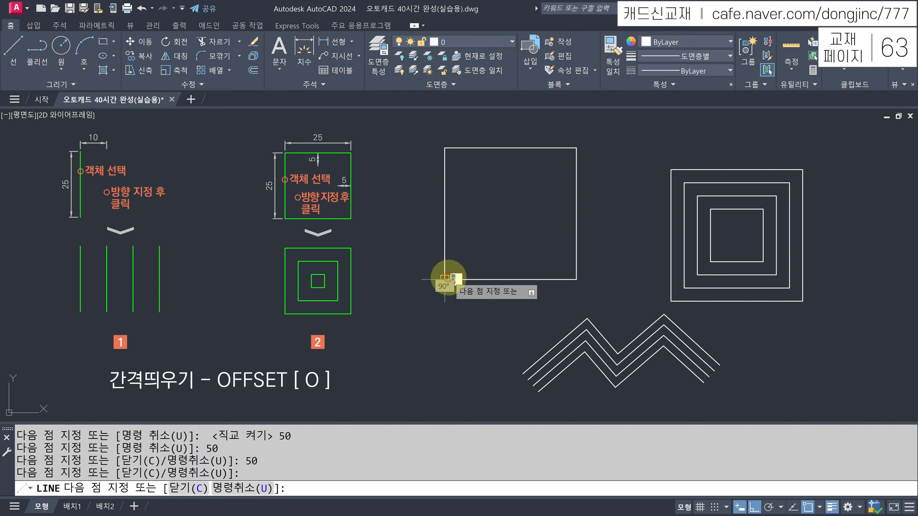
pyautogui.press('Escape')
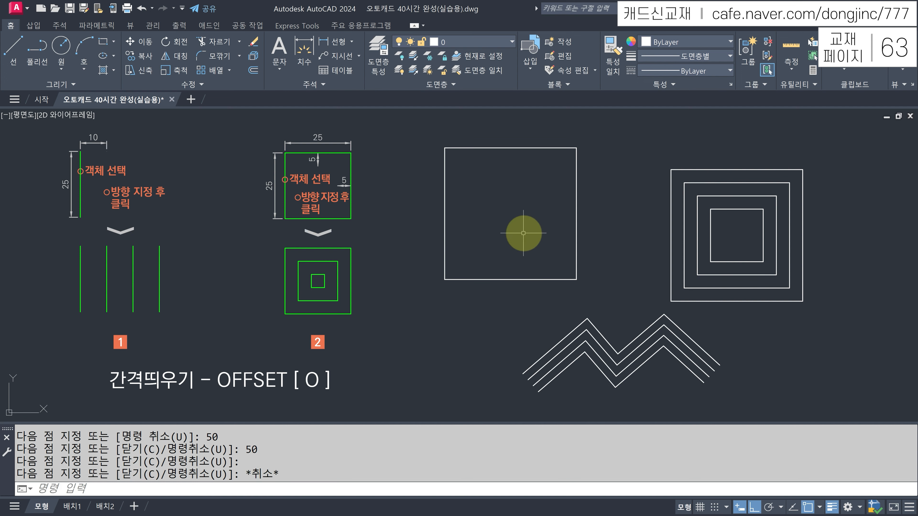
# - Offset each of the four sides of the line-drawn square inward by 5 units
pyautogui.write('O')
pyautogui.press('Return')
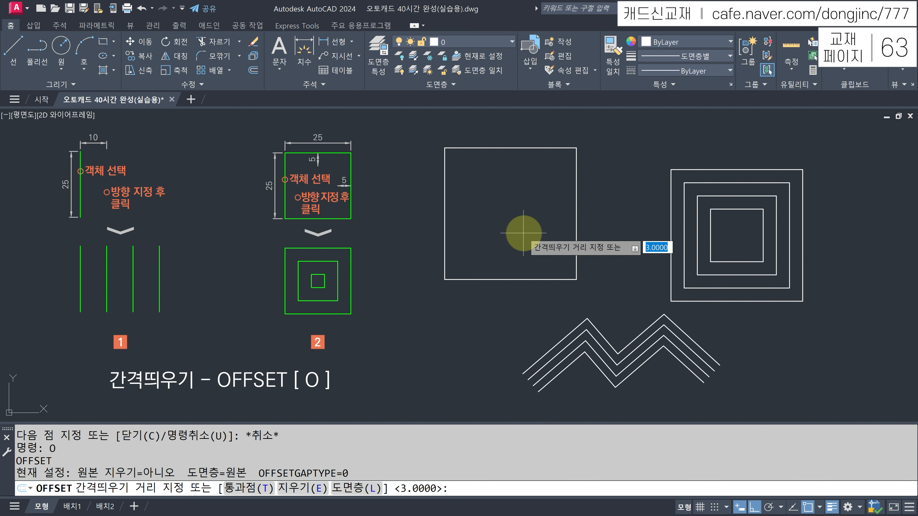
pyautogui.write('5')
pyautogui.press('Return')
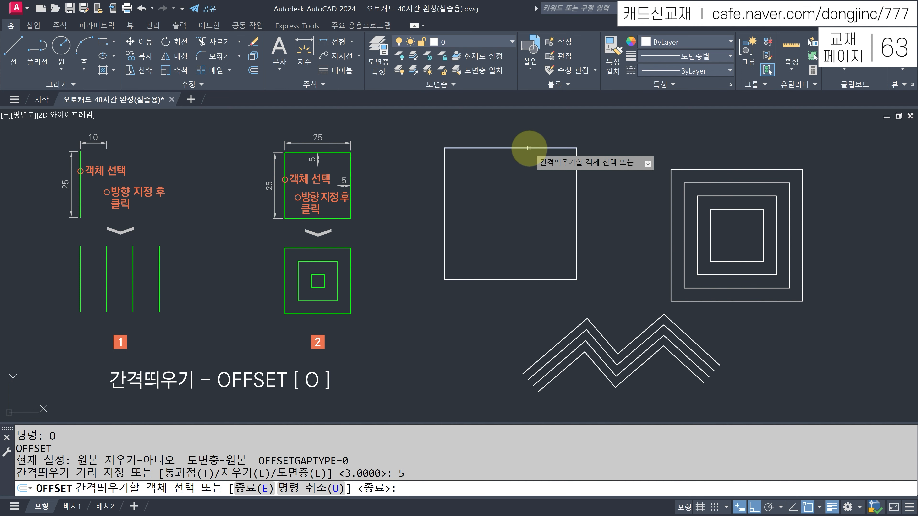
pyautogui.click(529, 148)
pyautogui.click(524, 177)
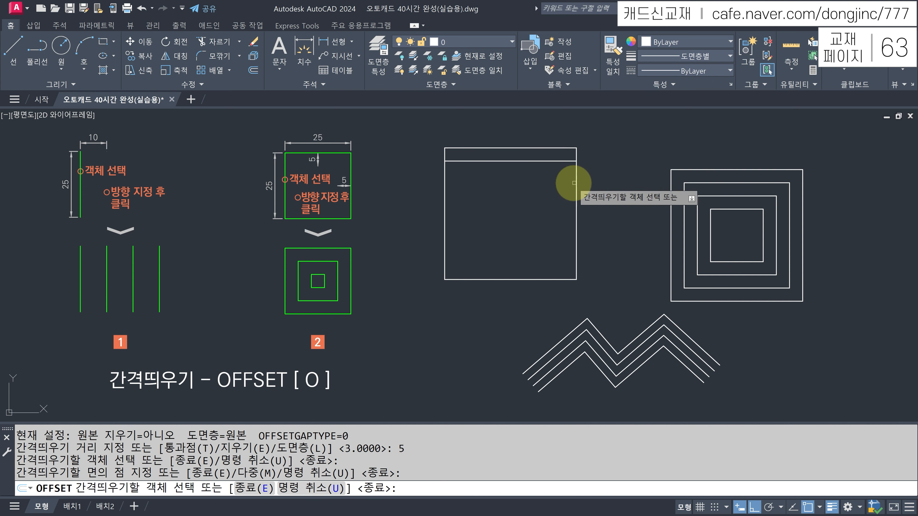
pyautogui.click(576, 181)
pyautogui.click(549, 187)
pyautogui.click(449, 195)
pyautogui.click(505, 276)
pyautogui.click(505, 276)
pyautogui.click(539, 188)
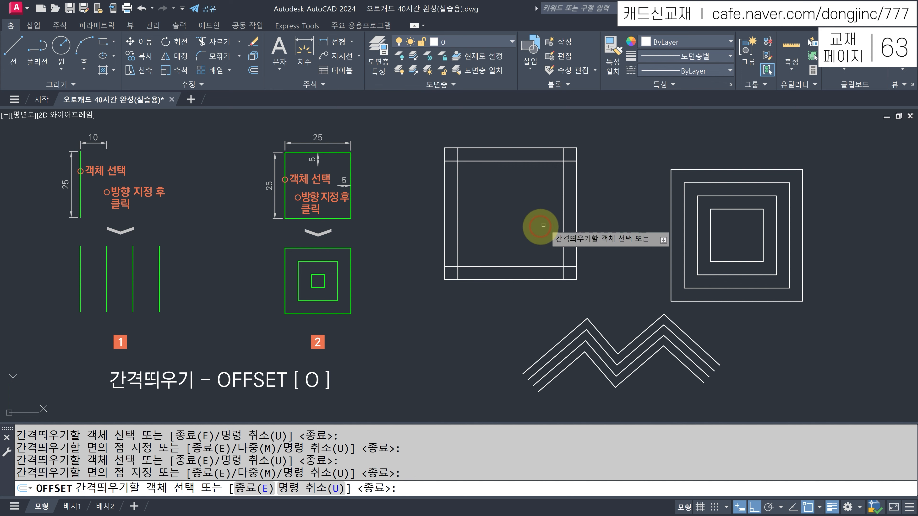
# - Offset the four inner lines of the line-drawn square inward by another 5 units and end the Offset command
pyautogui.click(563, 212)
pyautogui.click(531, 223)
pyautogui.click(459, 209)
pyautogui.click(477, 210)
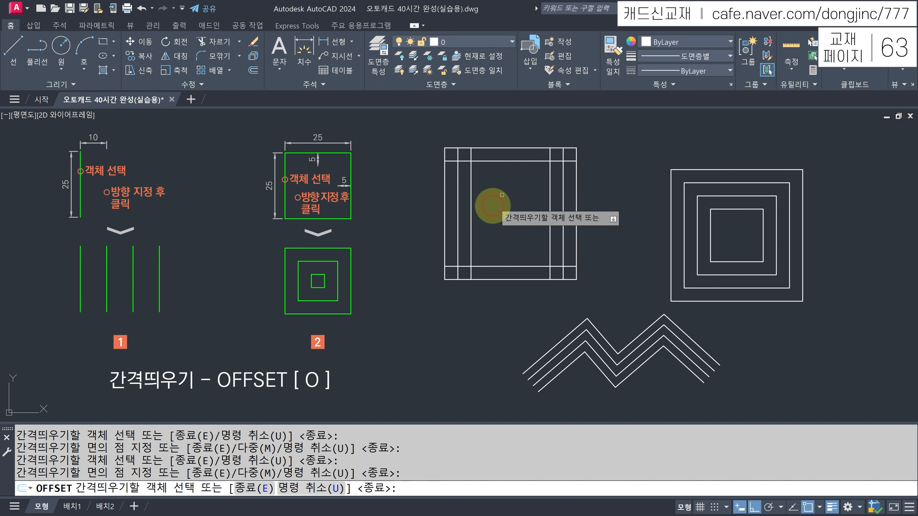
pyautogui.click(517, 160)
pyautogui.click(508, 195)
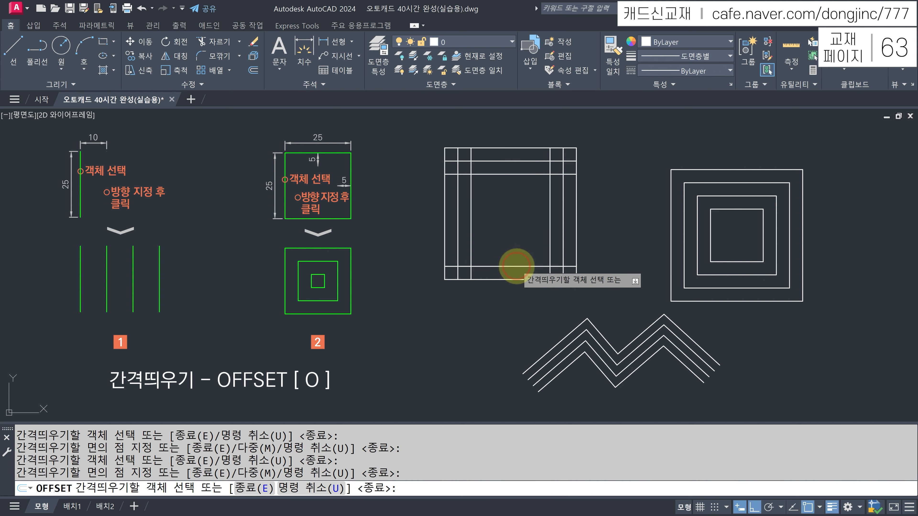
pyautogui.click(520, 266)
pyautogui.click(521, 246)
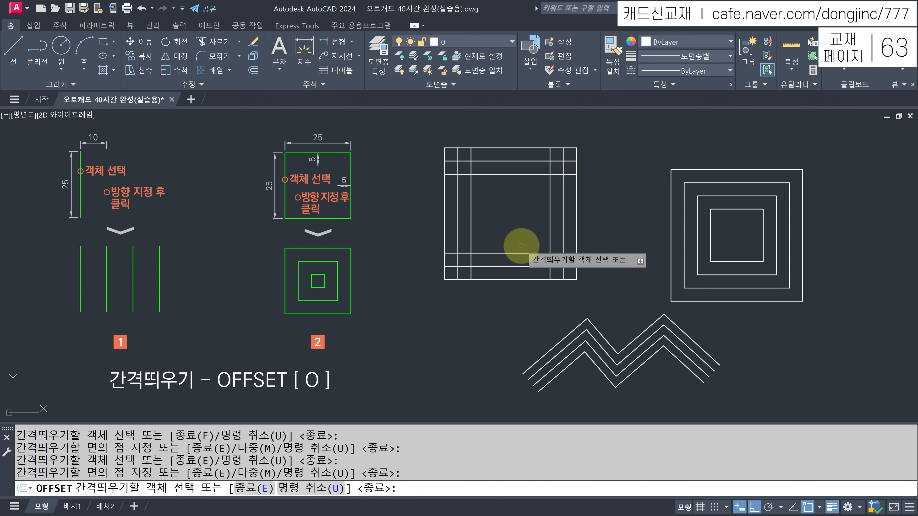
pyautogui.press('Return')
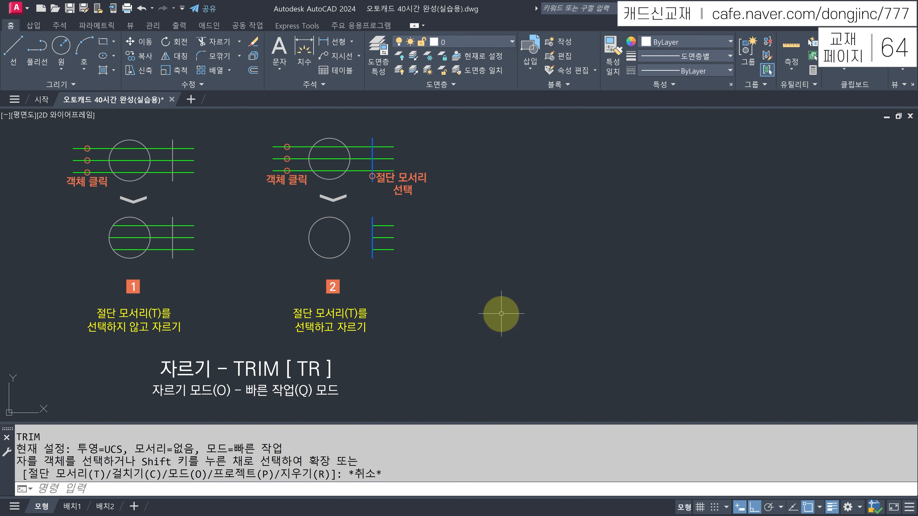
# - Draw three long horizontal lines, one below the other, in the empty area beside the trim examples
pyautogui.press('Return')
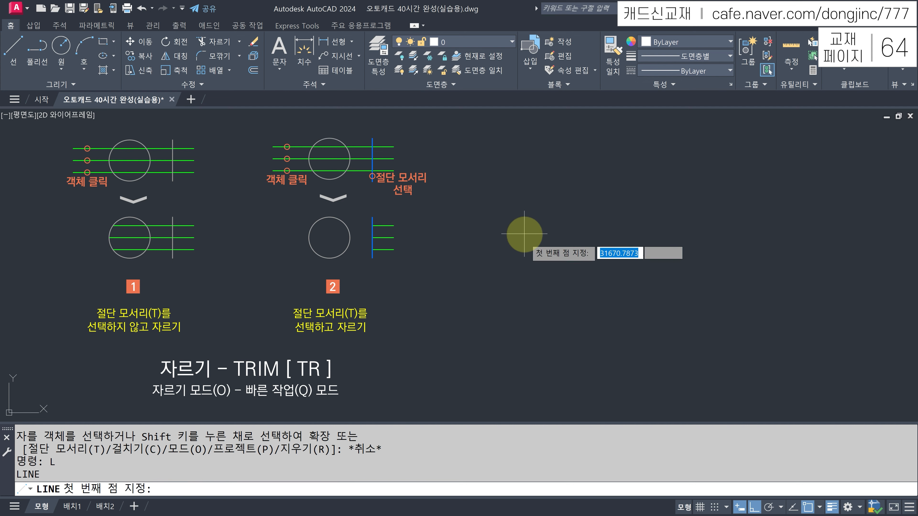
pyautogui.click(511, 205)
pyautogui.click(798, 212)
pyautogui.press('Return')
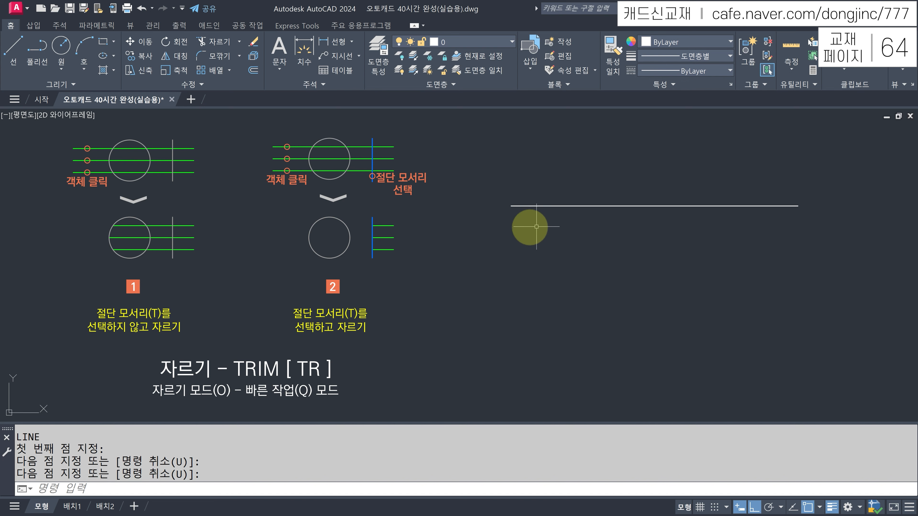
pyautogui.press('Return')
pyautogui.click(510, 230)
pyautogui.click(798, 230)
pyautogui.press('Return')
pyautogui.press('Return')
pyautogui.click(508, 264)
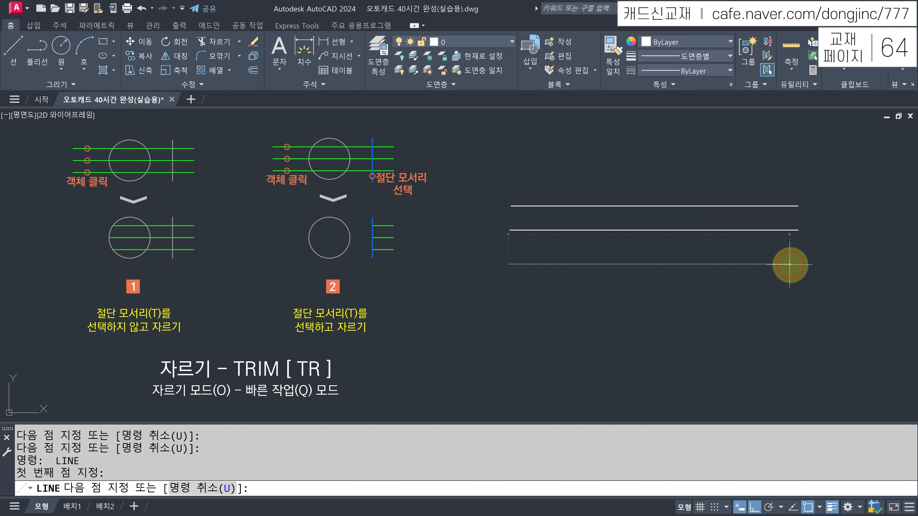
pyautogui.click(788, 265)
pyautogui.press('Escape')
# - Draw a circle with a radius of about 21 units across the left part of the three horizontal lines
pyautogui.write('c')
pyautogui.press('Return')
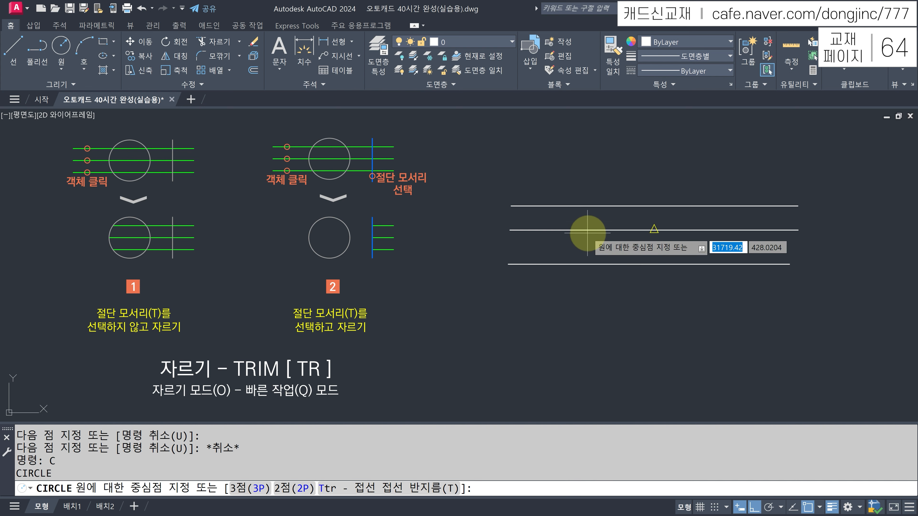
pyautogui.click(594, 238)
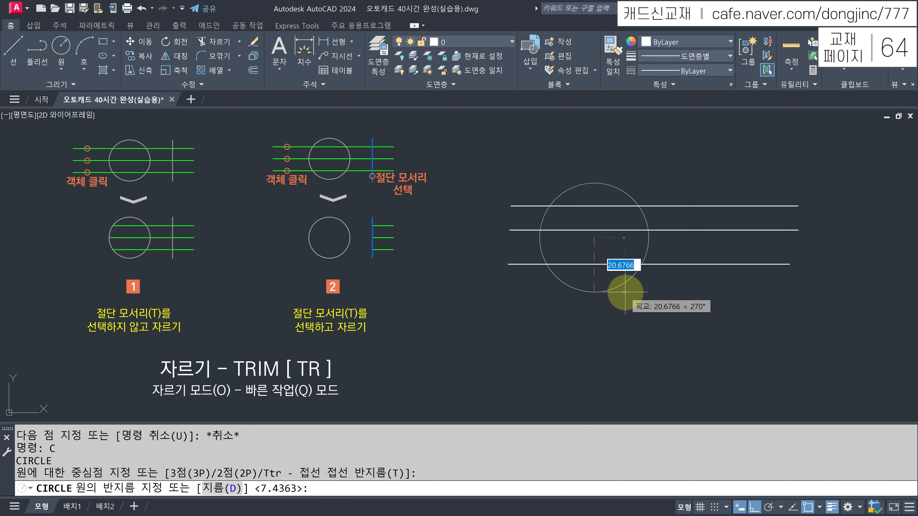
pyautogui.click(647, 285)
pyautogui.press('Escape')
# - Draw a vertical line crossing all three horizontal lines near their right ends
pyautogui.write('l')
pyautogui.press('Return')
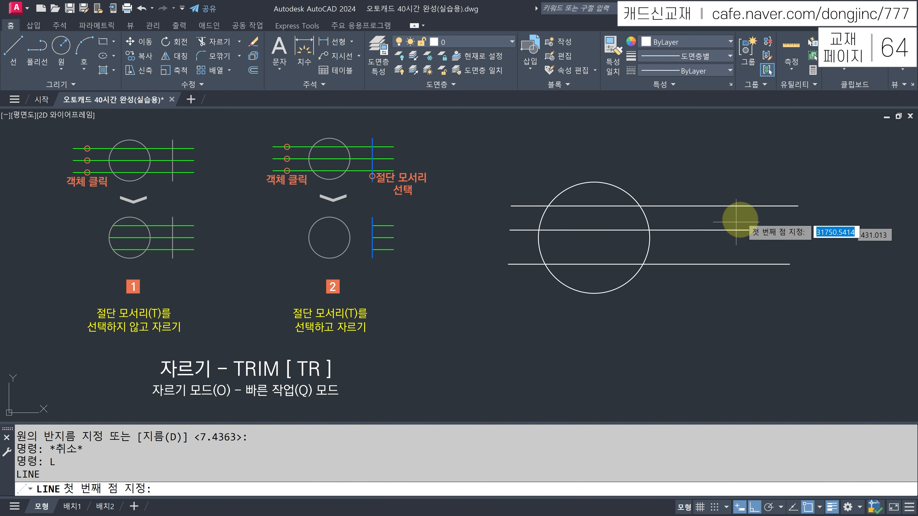
pyautogui.click(733, 164)
pyautogui.click(733, 324)
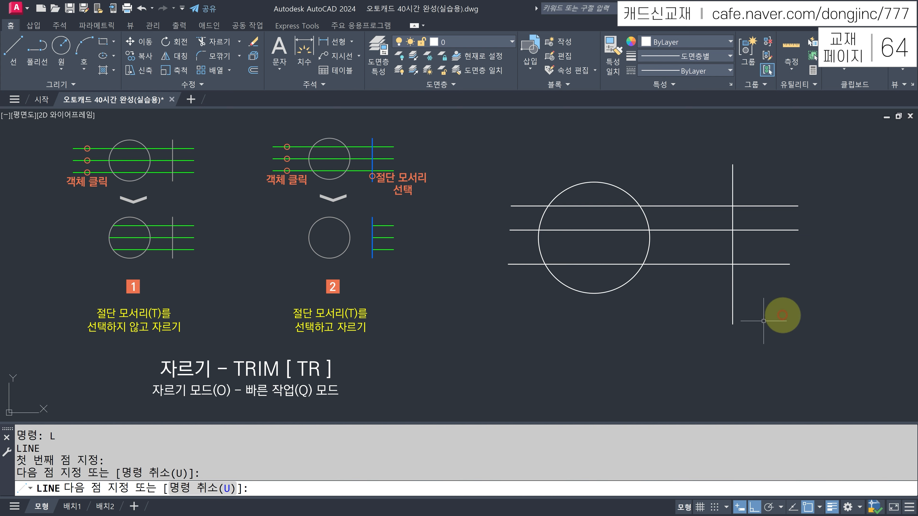
pyautogui.press('Escape')
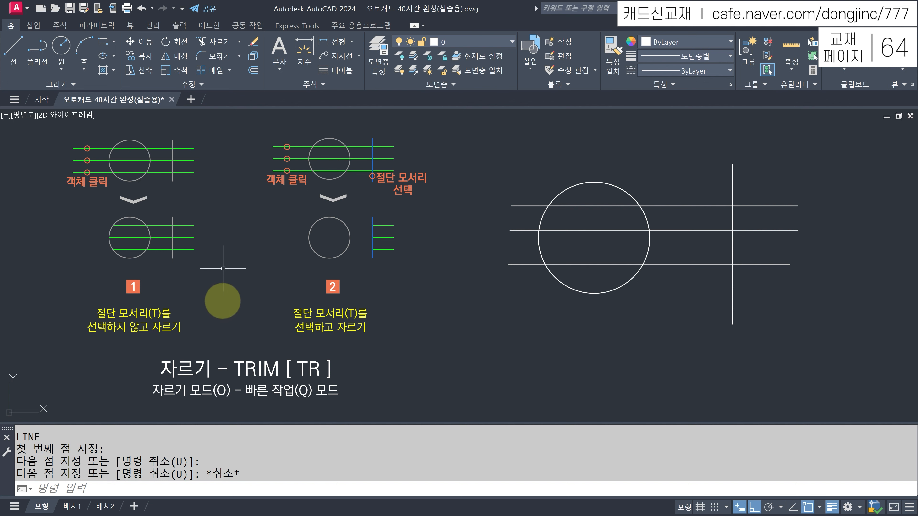
# - Trim the horizontal line parts left of and inside the circle one by one, and undo the trim
pyautogui.click(216, 44)
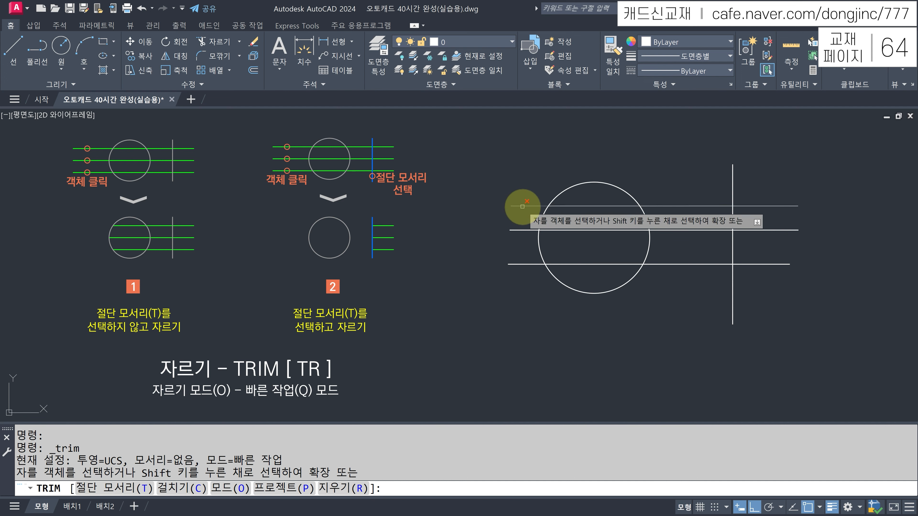
pyautogui.click(524, 206)
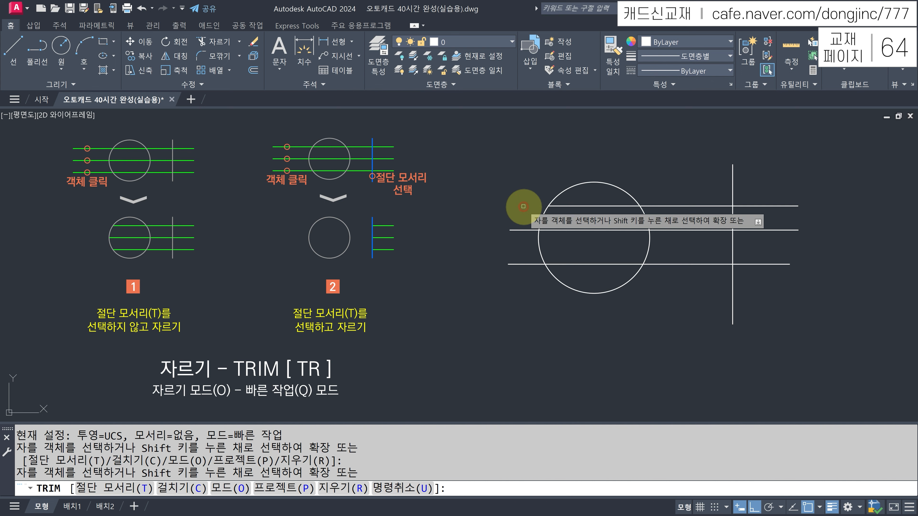
pyautogui.click(519, 230)
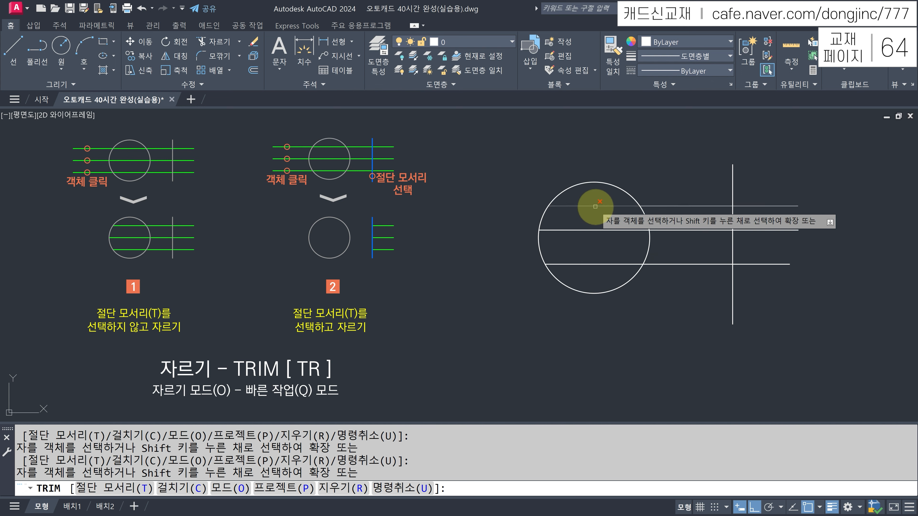
pyautogui.click(595, 207)
pyautogui.click(594, 230)
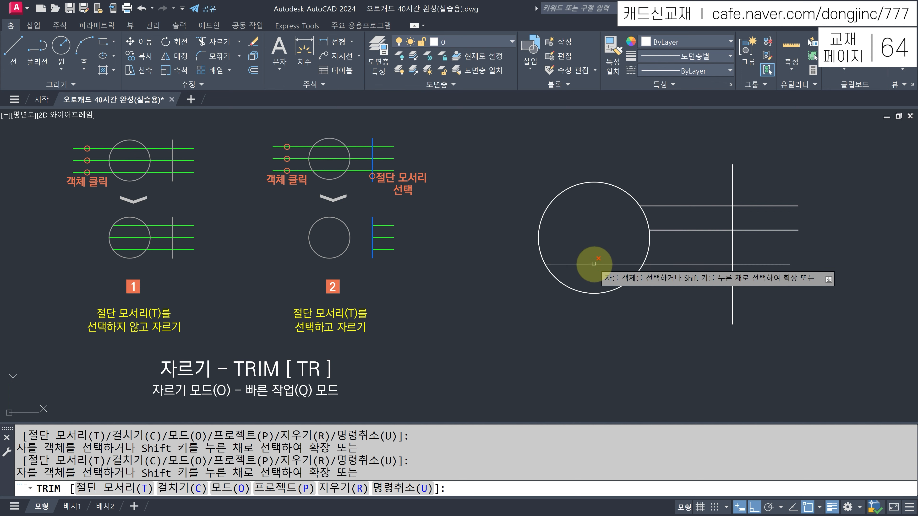
pyautogui.click(594, 264)
pyautogui.press('Return')
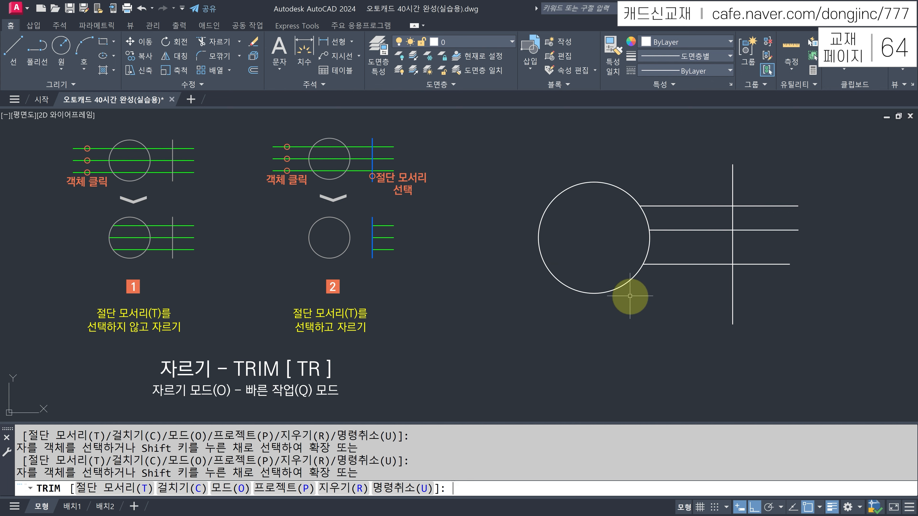
pyautogui.hotkey('ctrl', 'z')
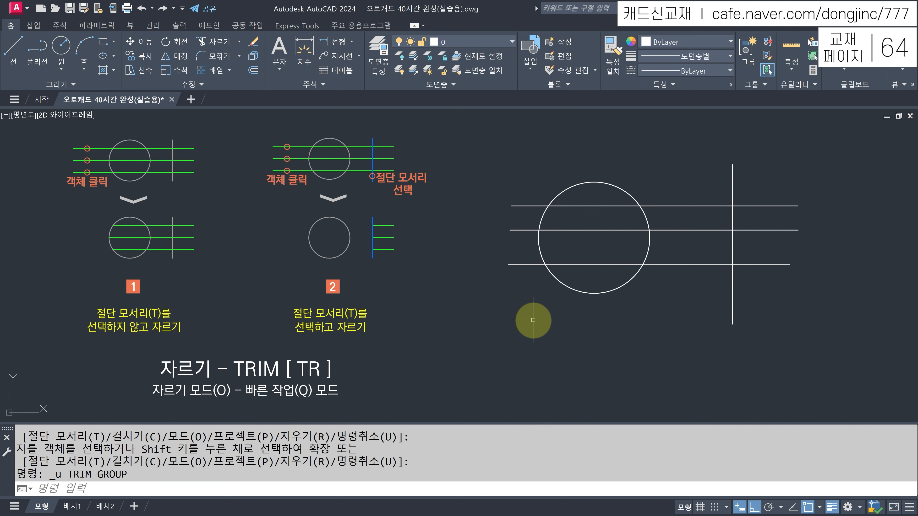
# - Trim the horizontal lines left of, inside and right of the circle up to the vertical line using fences, and undo the trim
pyautogui.press('Return')
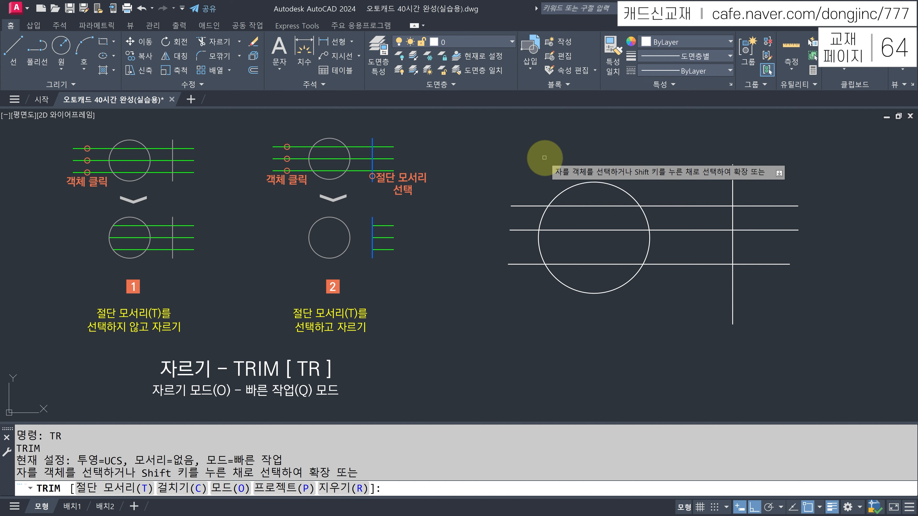
pyautogui.moveTo(544, 164)
pyautogui.mouseDown()
pyautogui.moveTo(509, 179)
pyautogui.moveTo(488, 165)
pyautogui.moveTo(491, 145)
pyautogui.moveTo(517, 142)
pyautogui.moveTo(526, 166)
pyautogui.moveTo(517, 187)
pyautogui.moveTo(528, 193)
pyautogui.moveTo(523, 290)
pyautogui.mouseUp()
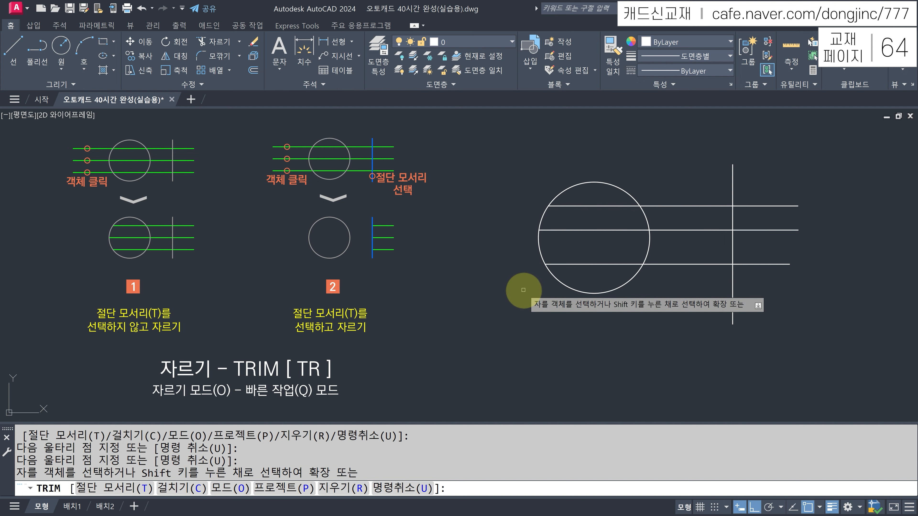
pyautogui.moveTo(582, 273)
pyautogui.mouseDown()
pyautogui.moveTo(598, 252)
pyautogui.moveTo(600, 197)
pyautogui.mouseUp()
pyautogui.moveTo(653, 177)
pyautogui.mouseDown()
pyautogui.moveTo(686, 257)
pyautogui.moveTo(659, 322)
pyautogui.mouseUp()
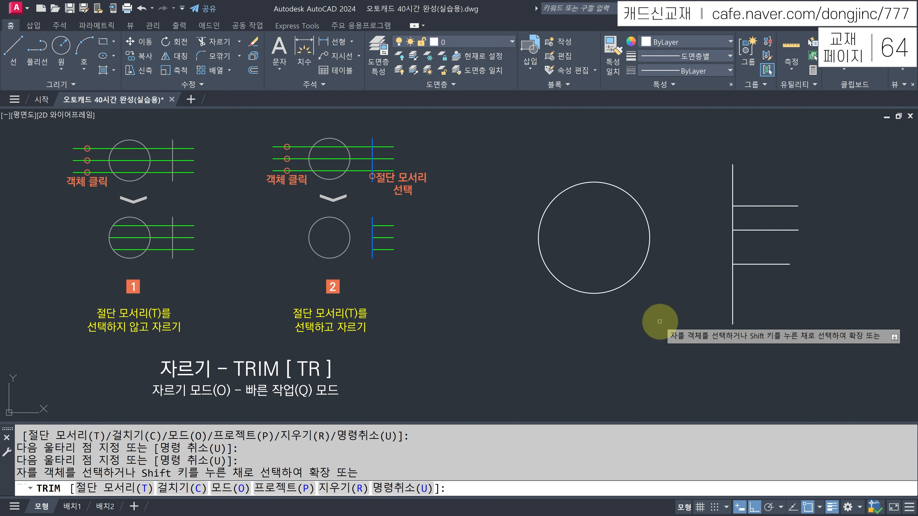
pyautogui.press('Return')
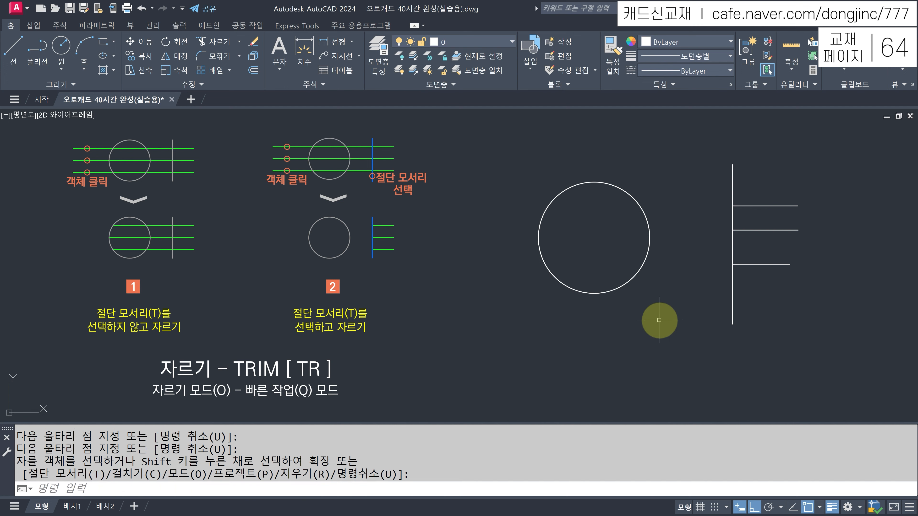
pyautogui.hotkey('ctrl', 'z')
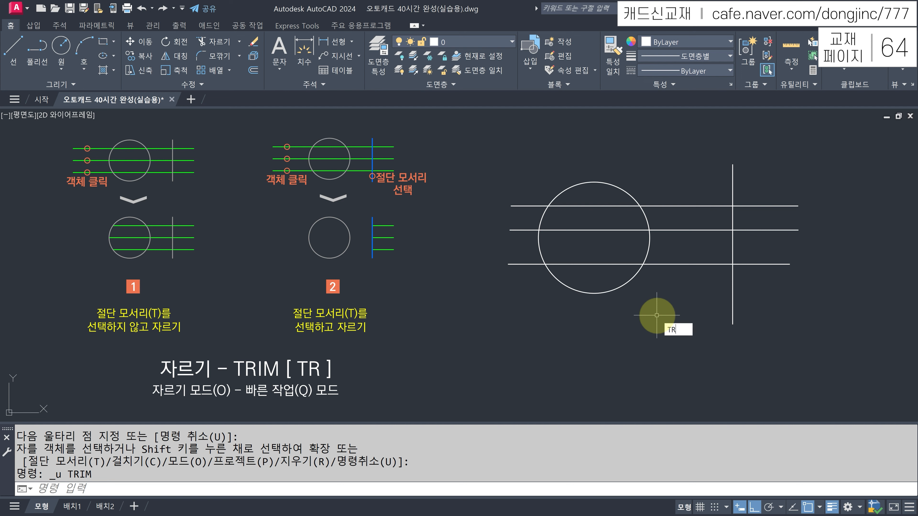
# - Trim the three horizontal lines left of the vertical line, with only the vertical line selected as cutting edge
pyautogui.press('Return')
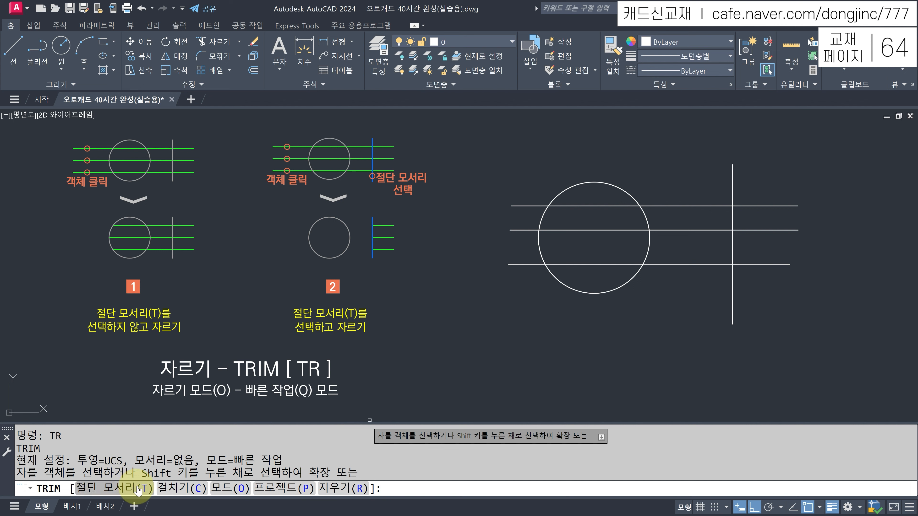
pyautogui.click(123, 495)
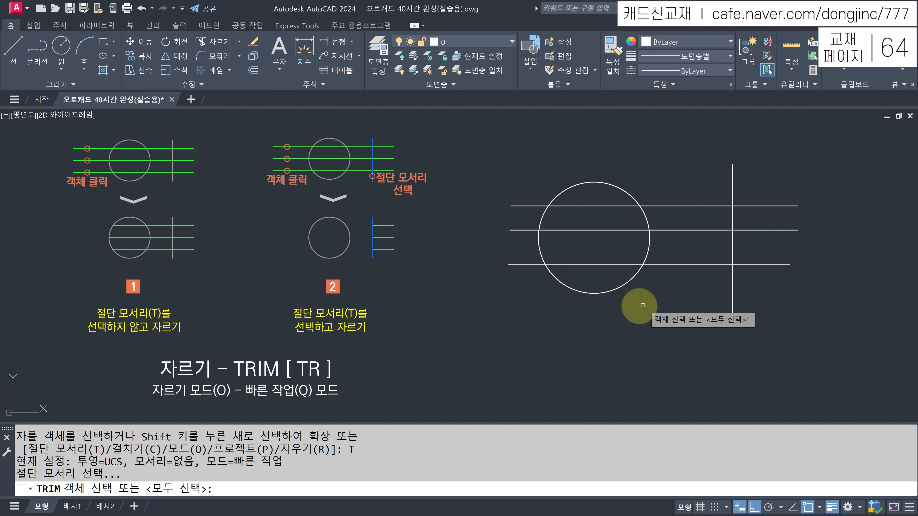
pyautogui.click(732, 277)
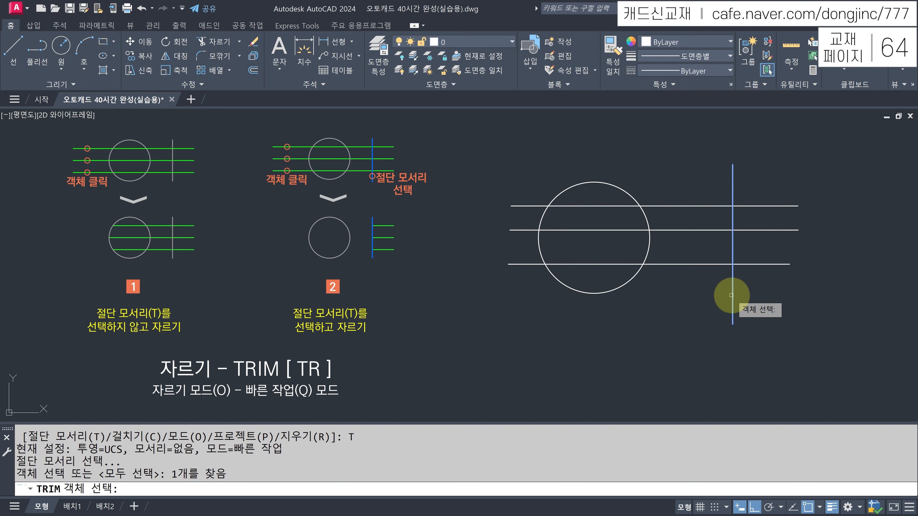
pyautogui.press('Return')
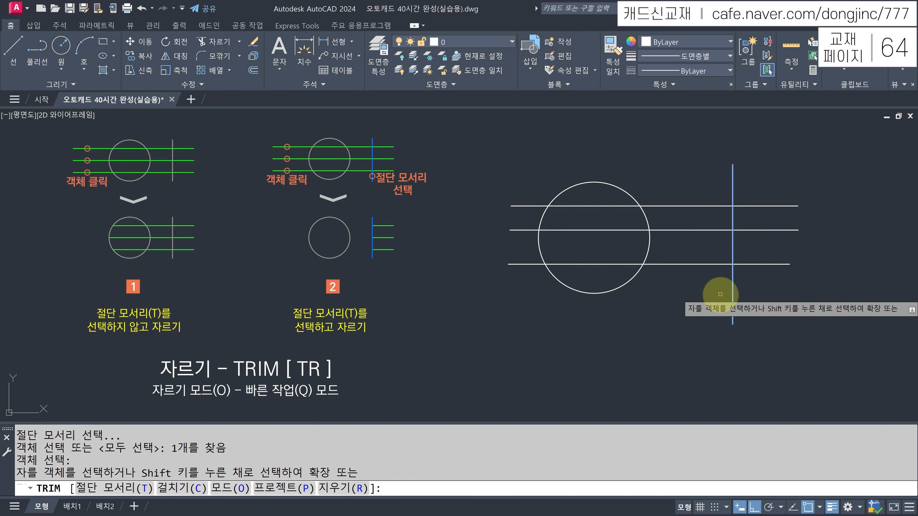
pyautogui.click(525, 264)
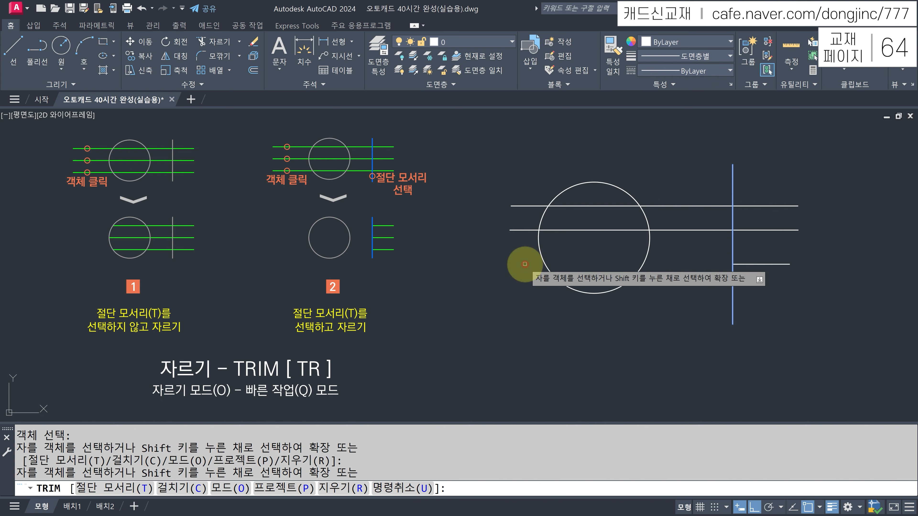
pyautogui.click(525, 230)
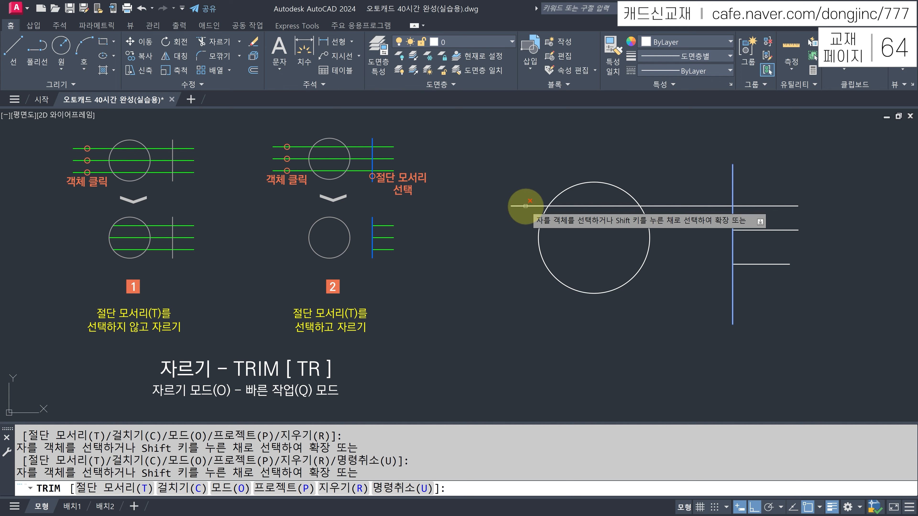
pyautogui.moveTo(526, 205); pyautogui.dragTo(513, 216)
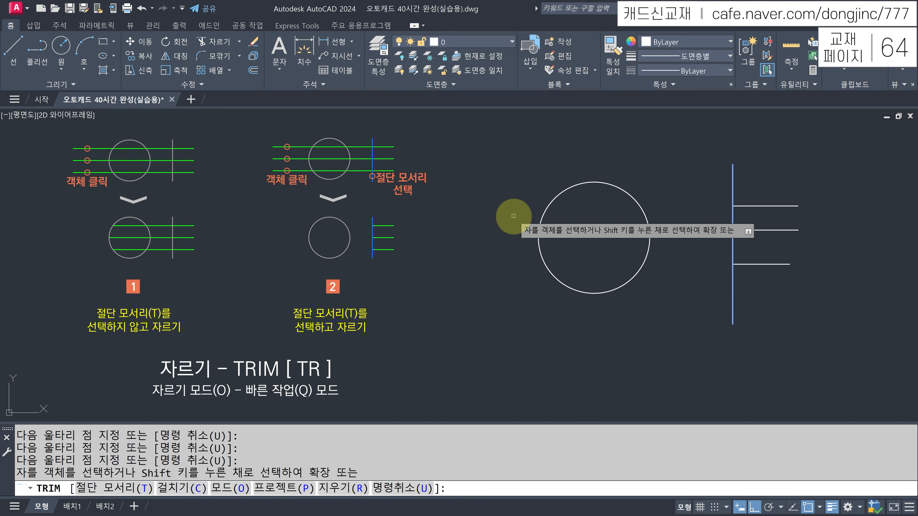
pyautogui.press('Return')
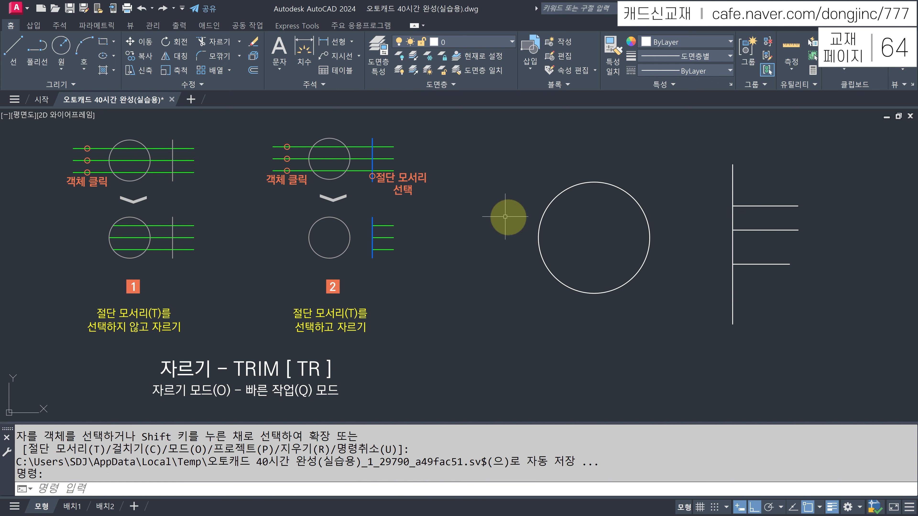
pyautogui.moveTo(563, 190)
pyautogui.mouseDown()
pyautogui.moveTo(538, 243)
pyautogui.moveTo(559, 279)
pyautogui.moveTo(579, 290)
pyautogui.mouseUp()
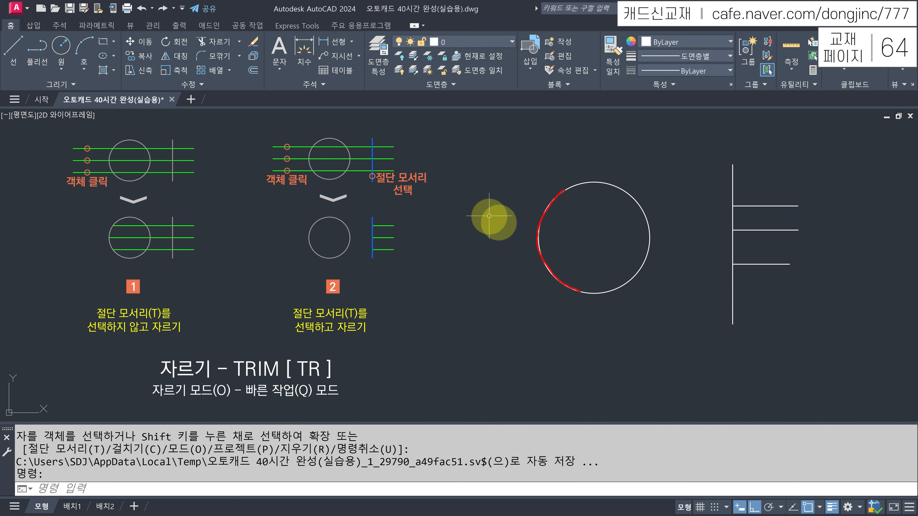
pyautogui.moveTo(611, 216)
pyautogui.mouseDown()
pyautogui.moveTo(722, 200)
pyautogui.moveTo(733, 155)
pyautogui.moveTo(734, 339)
pyautogui.mouseUp()
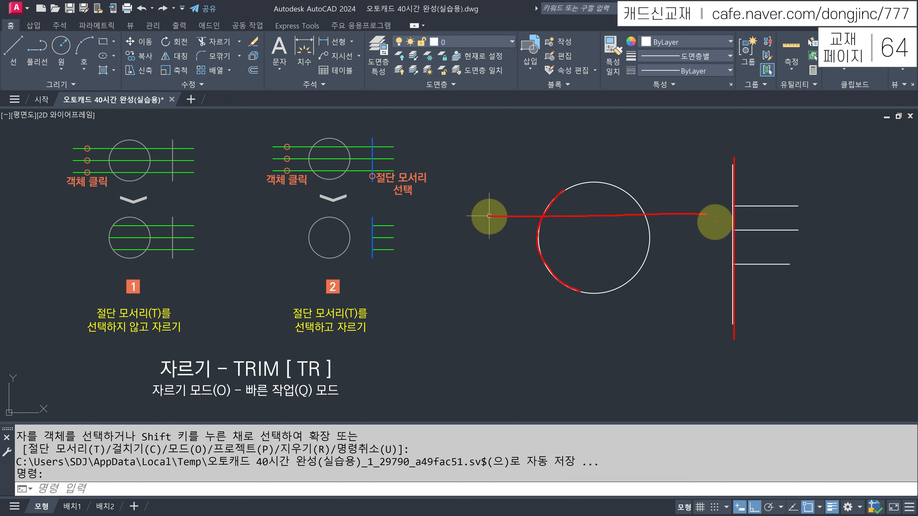
pyautogui.moveTo(731, 148); pyautogui.dragTo(737, 324)
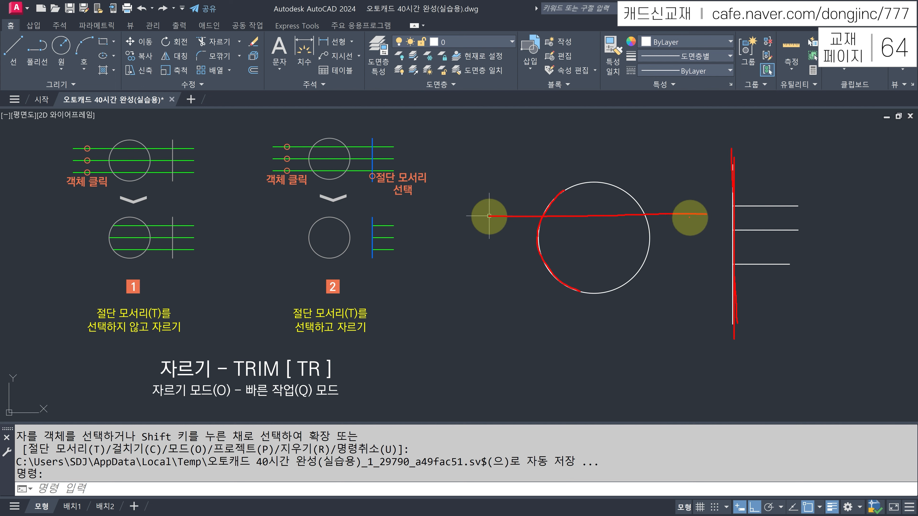
pyautogui.moveTo(177, 337)
pyautogui.mouseDown()
pyautogui.moveTo(92, 332)
pyautogui.moveTo(159, 291)
pyautogui.moveTo(177, 335)
pyautogui.moveTo(150, 334)
pyautogui.mouseUp()
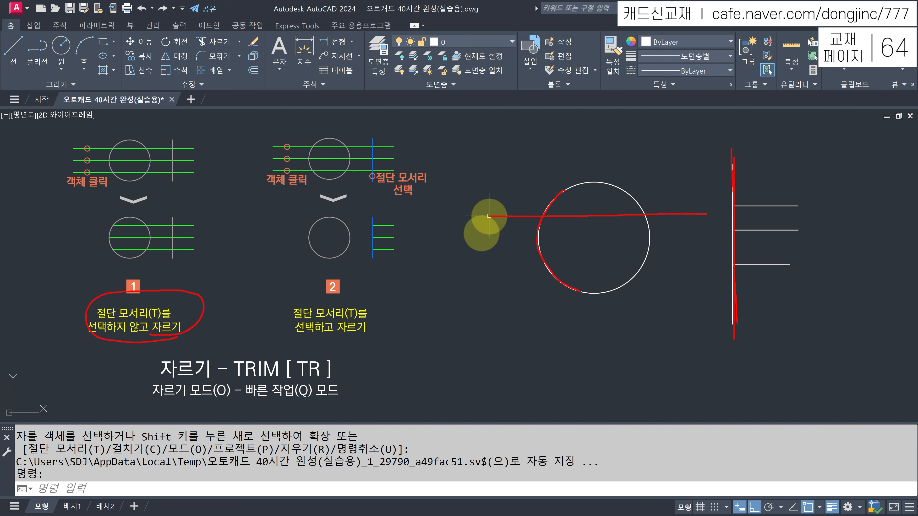
pyautogui.moveTo(499, 189); pyautogui.dragTo(519, 188)
pyautogui.moveTo(590, 197); pyautogui.dragTo(604, 197)
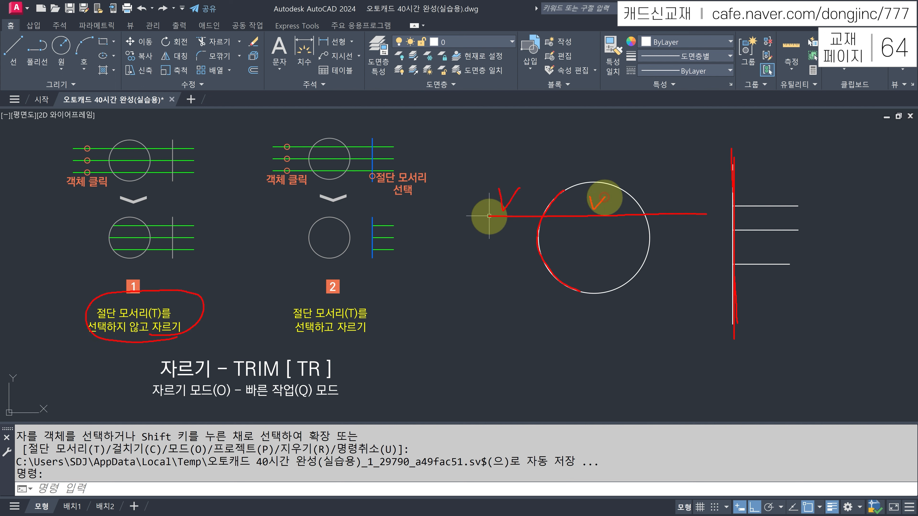
pyautogui.moveTo(674, 183); pyautogui.dragTo(693, 187)
pyautogui.moveTo(735, 142); pyautogui.dragTo(736, 339)
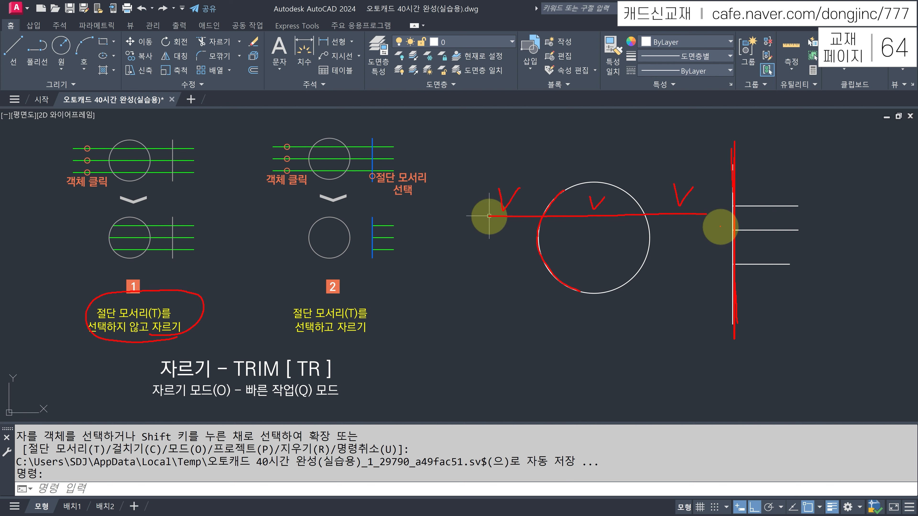
pyautogui.moveTo(748, 330)
pyautogui.mouseDown()
pyautogui.moveTo(714, 312)
pyautogui.moveTo(759, 289)
pyautogui.moveTo(737, 327)
pyautogui.mouseUp()
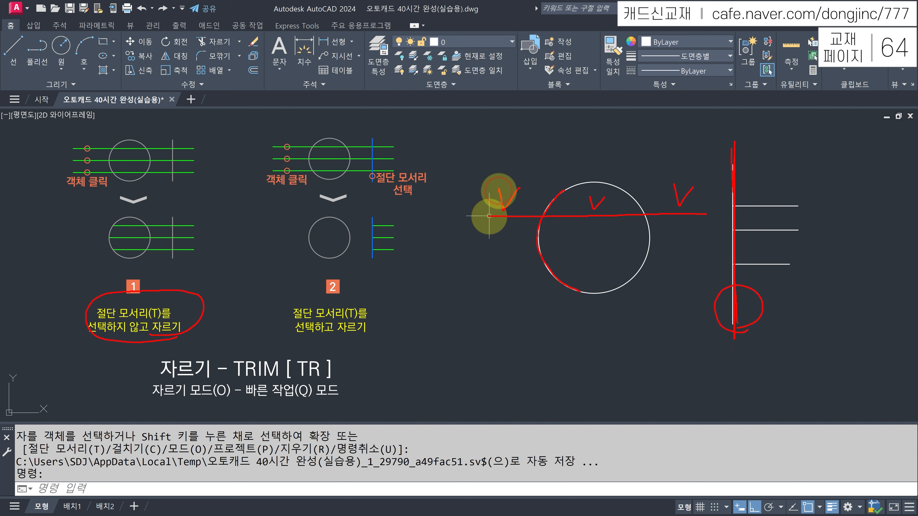
pyautogui.moveTo(502, 206); pyautogui.dragTo(531, 172)
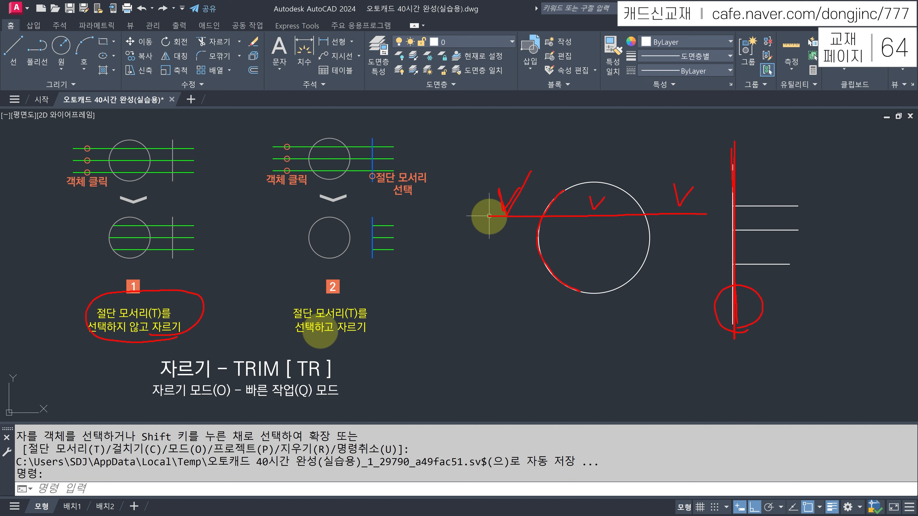
pyautogui.press('Escape')
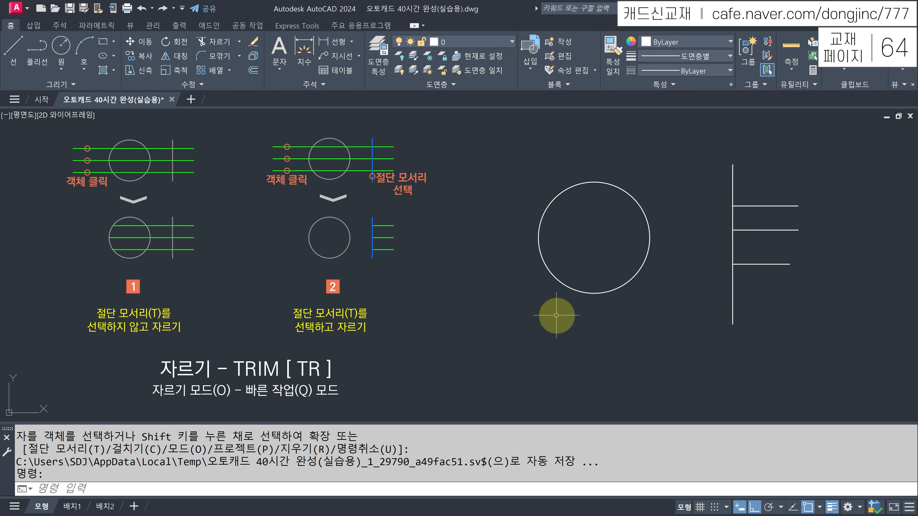
# - Undo the last trim and trim the horizontal lines left of the vertical line again, using the vertical line as cutting edge
pyautogui.hotkey('ctrl', 'z')
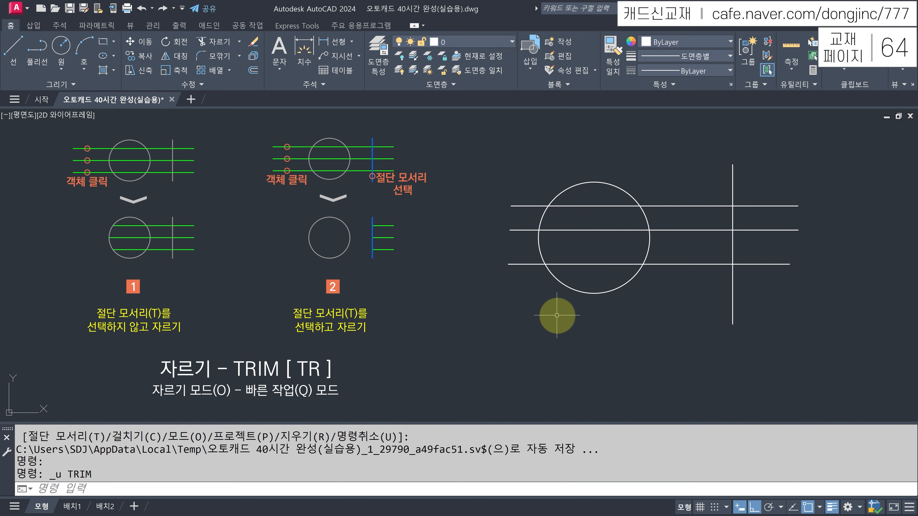
pyautogui.press('Return')
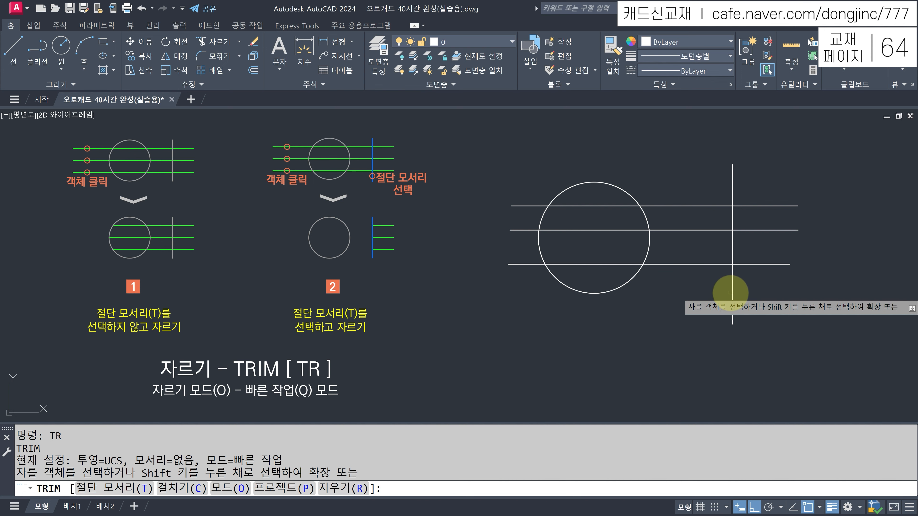
pyautogui.write('T')
pyautogui.press('Return')
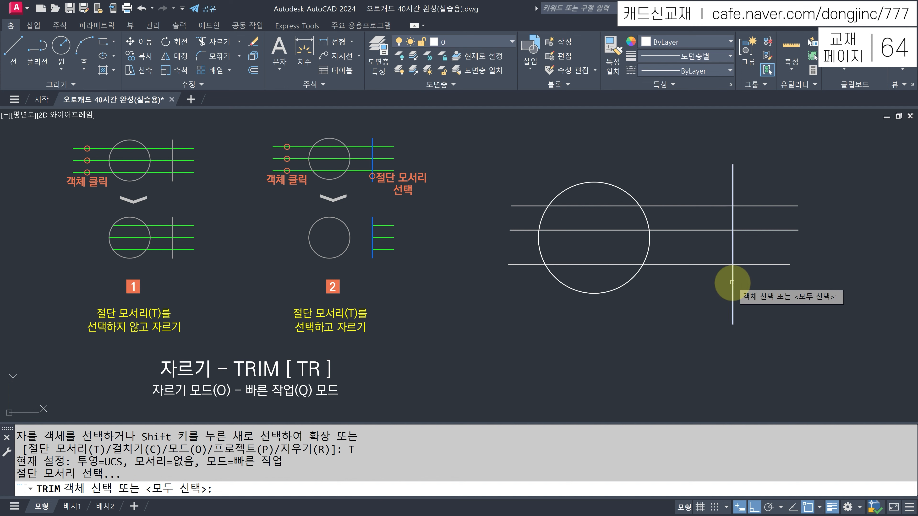
pyautogui.click(731, 282)
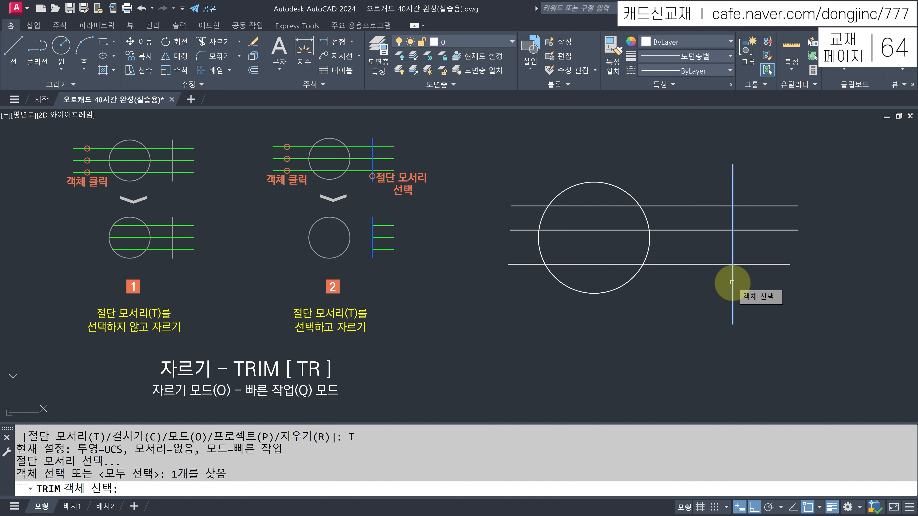
pyautogui.press('Return')
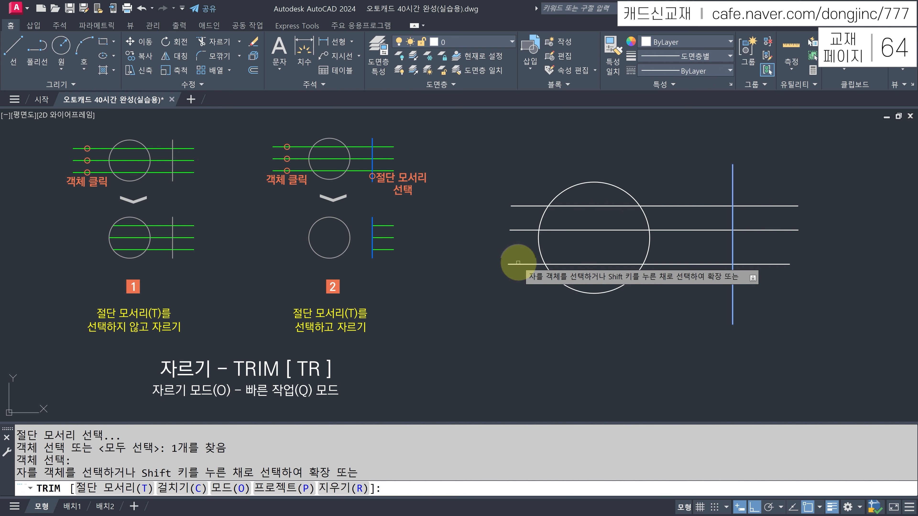
pyautogui.click(519, 263)
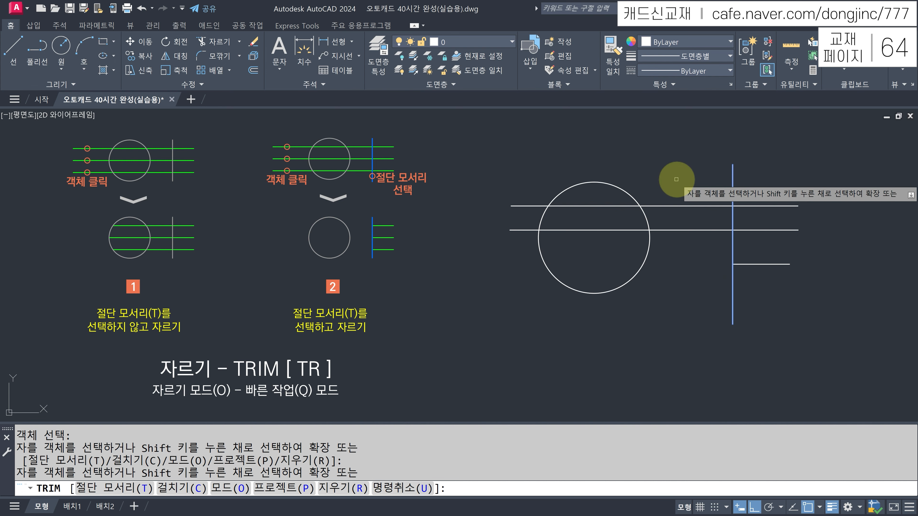
pyautogui.click(674, 206)
pyautogui.moveTo(662, 160)
pyautogui.mouseDown()
pyautogui.moveTo(681, 199)
pyautogui.moveTo(695, 271)
pyautogui.moveTo(689, 286)
pyautogui.mouseUp()
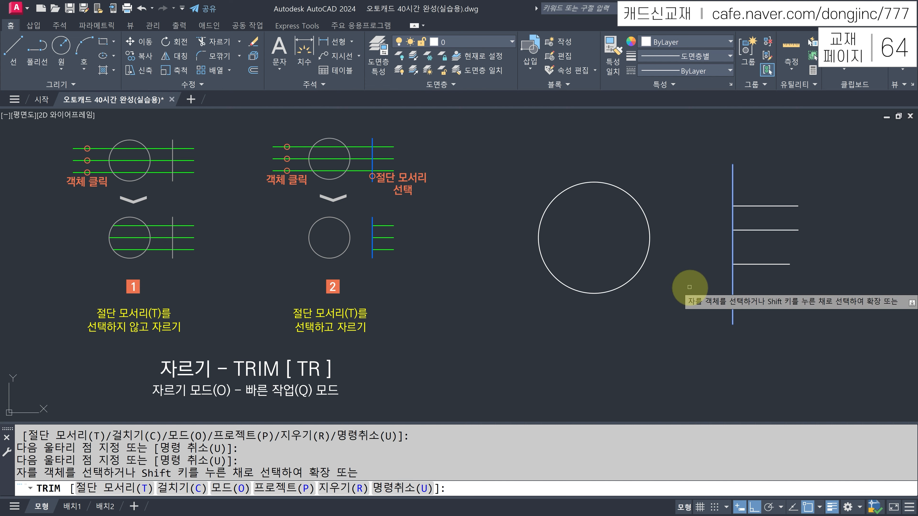
pyautogui.press('Return')
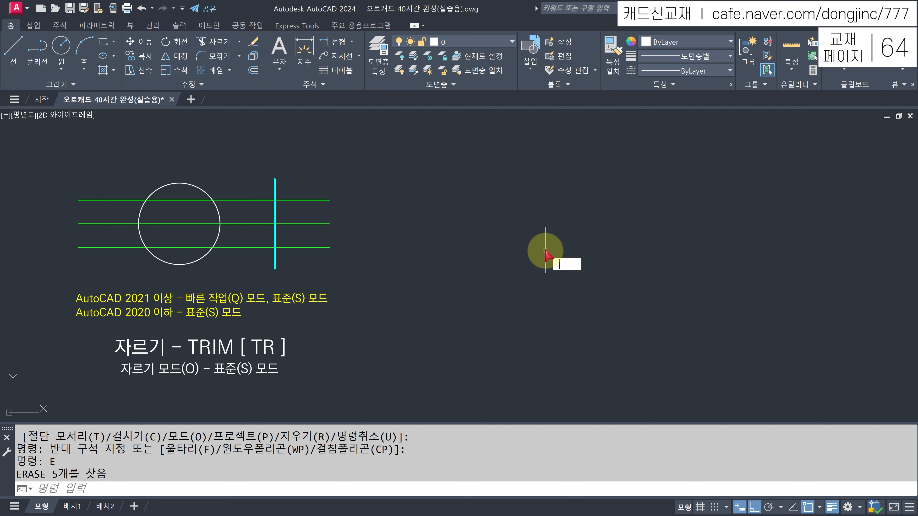
# - Draw three separate horizontal lines below each other in the empty area beside the Standard mode Trim example
pyautogui.press('Return')
pyautogui.click(478, 214)
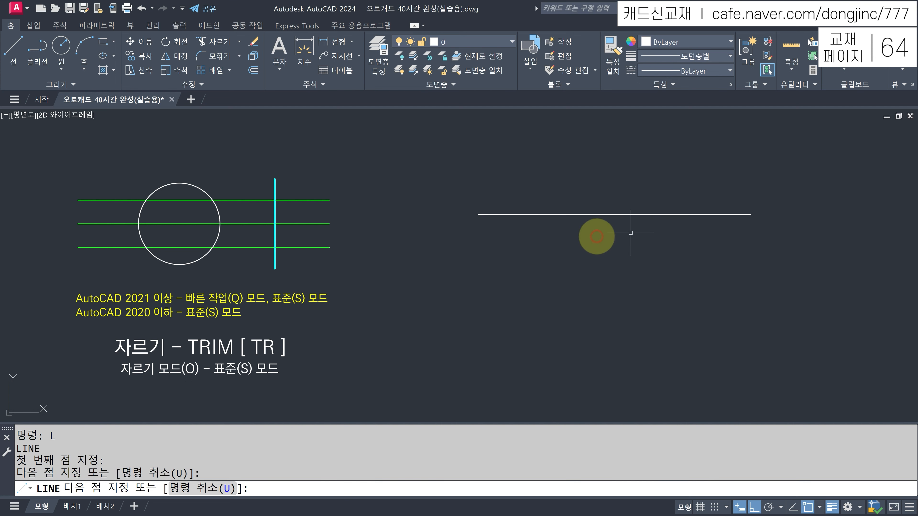
pyautogui.press('Escape')
pyautogui.press('space')
pyautogui.click(481, 240)
pyautogui.click(760, 240)
pyautogui.press('Escape')
pyautogui.press('space')
pyautogui.click(484, 270)
pyautogui.click(764, 271)
pyautogui.press('Escape')
# - Draw a circle crossing the left part of the three new horizontal lines
pyautogui.write('C')
pyautogui.press('Return')
pyautogui.click(568, 248)
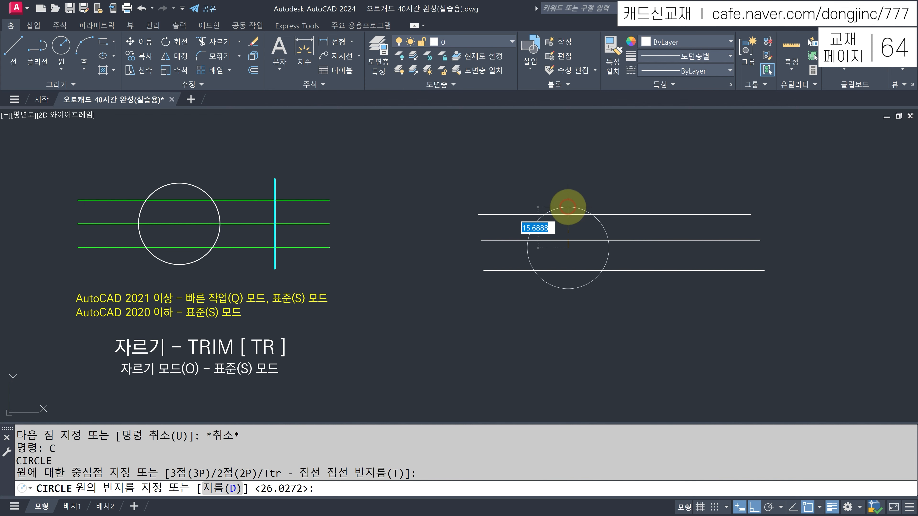
pyautogui.click(592, 185)
pyautogui.press('Escape')
# - Draw a vertical line crossing all three horizontal lines near their right ends
pyautogui.write('L')
pyautogui.press('Return')
pyautogui.click(709, 168)
pyautogui.click(707, 318)
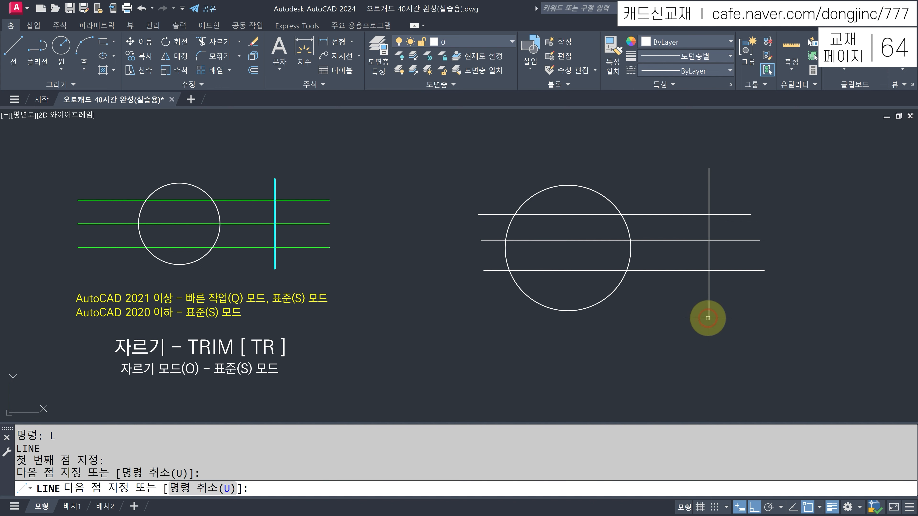
pyautogui.press('Escape')
# - Move the circle about 5.6 units horizontally to the right, toward the vertical line
pyautogui.write('M')
pyautogui.press('Return')
pyautogui.click(655, 295)
pyautogui.click(579, 305)
pyautogui.press('Return')
pyautogui.click(573, 345)
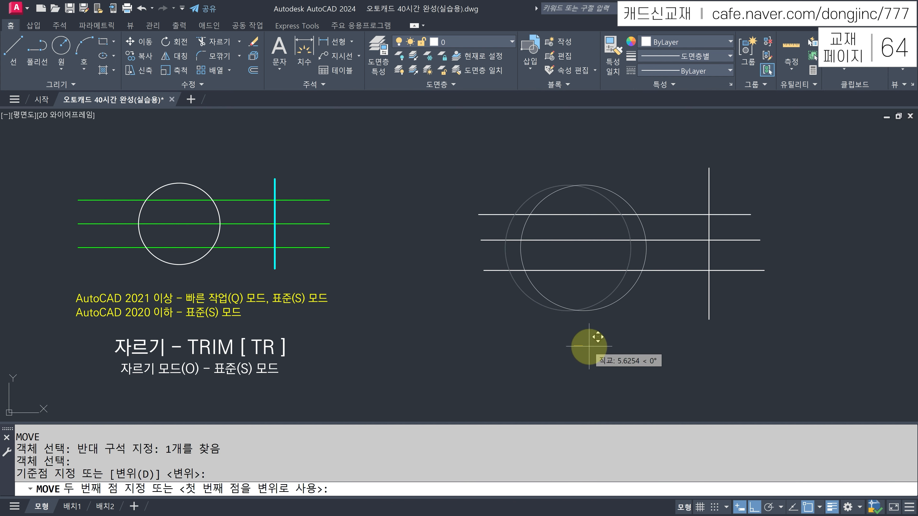
pyautogui.click(589, 346)
pyautogui.press('Escape')
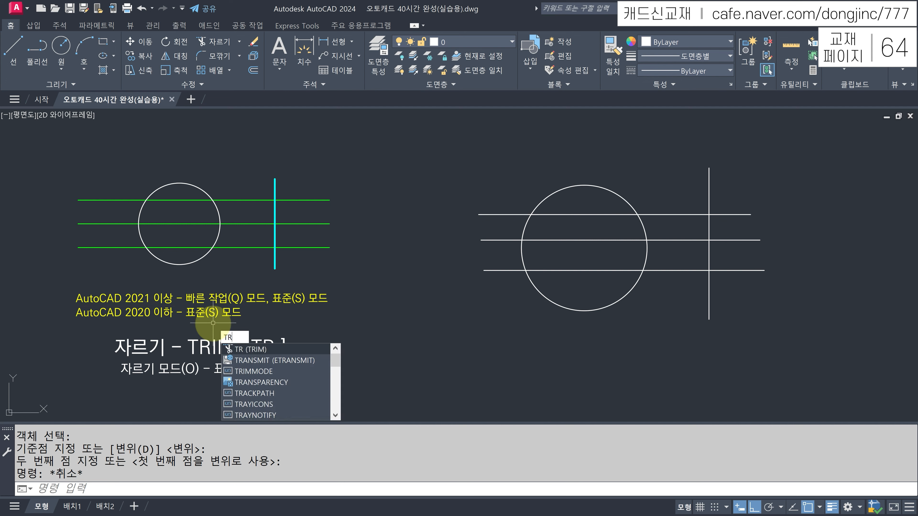
# - Switch the Trim mode from Quick to Standard and end the command
pyautogui.press('Return')
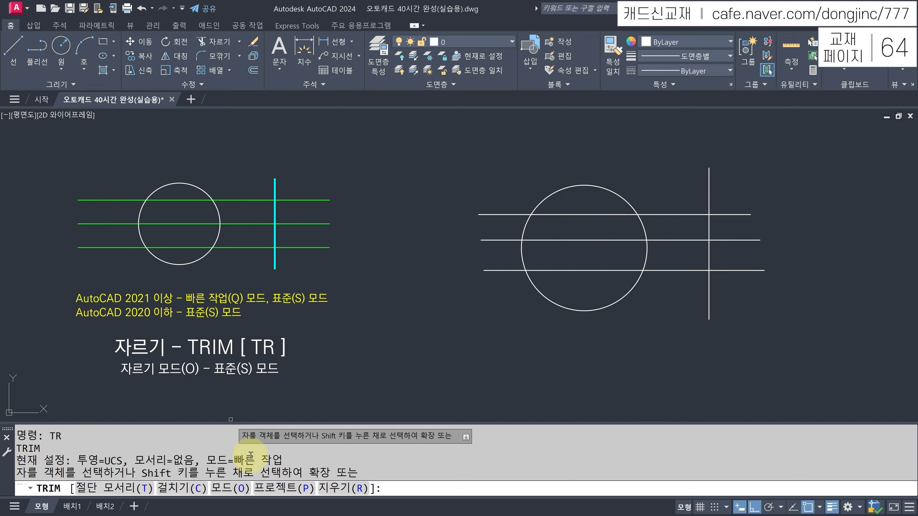
pyautogui.click(240, 489)
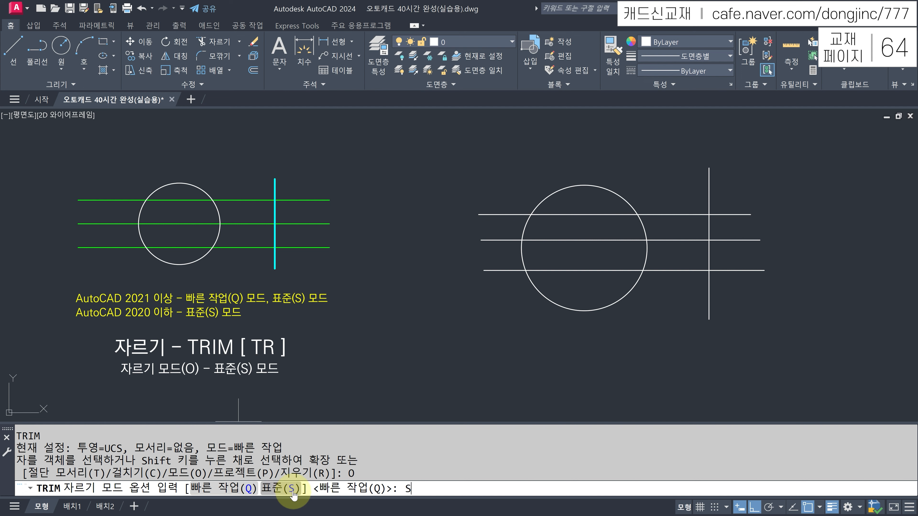
pyautogui.press('Return')
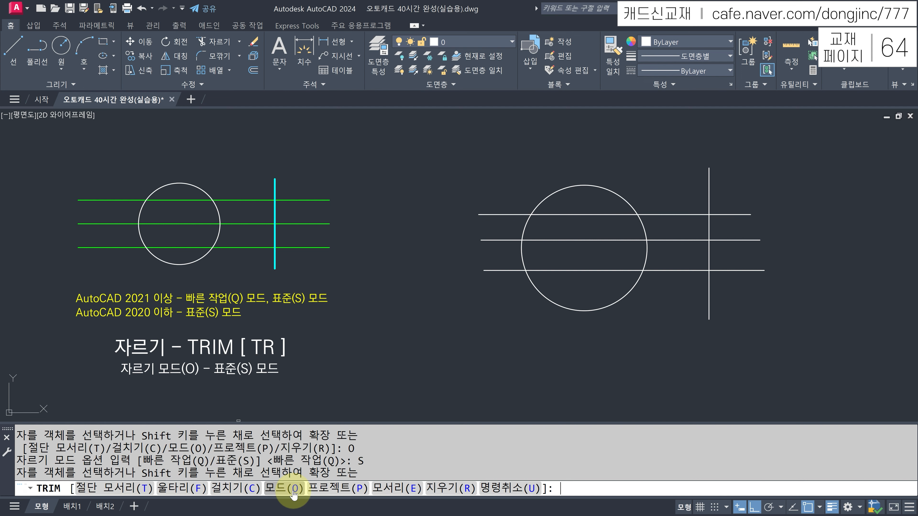
pyautogui.press('Return')
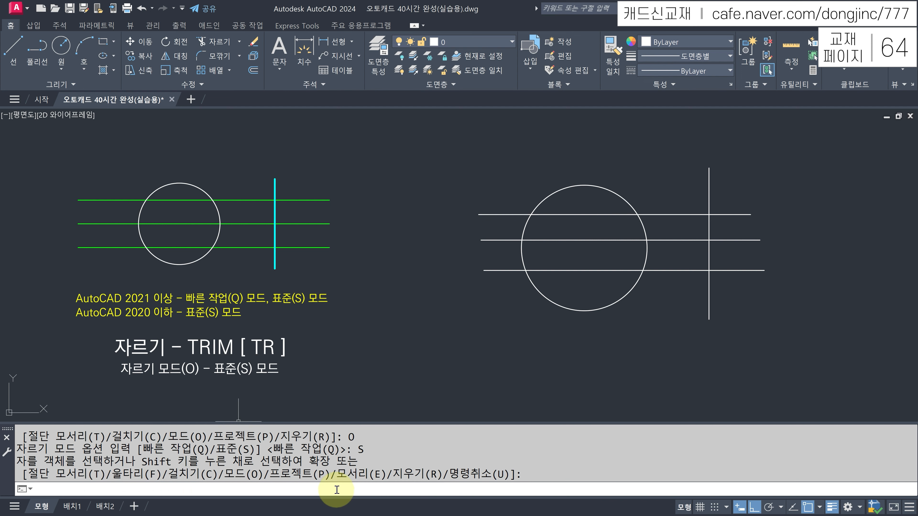
# - Trim the left ends of the three horizontal lines back to the circle with all objects as cutting edges, and undo the trim
pyautogui.write('TR')
pyautogui.press('Return')
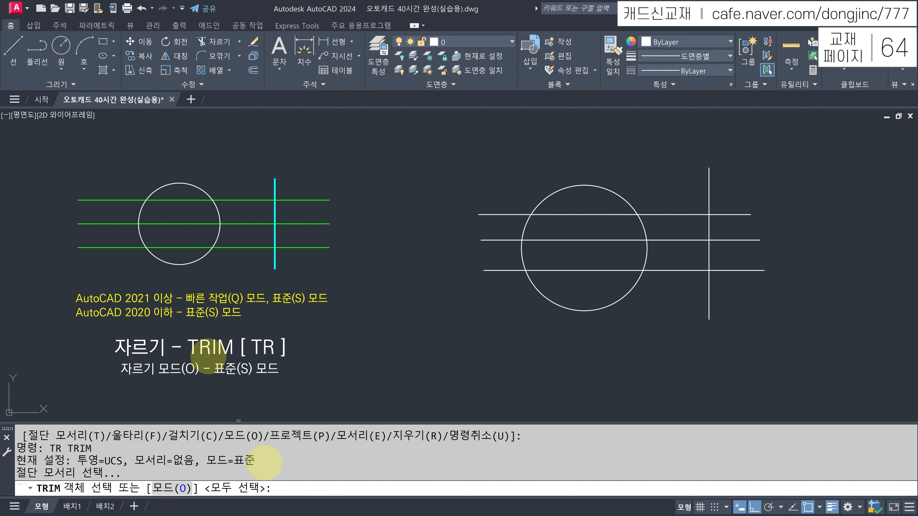
pyautogui.moveTo(208, 356); pyautogui.dragTo(289, 382)
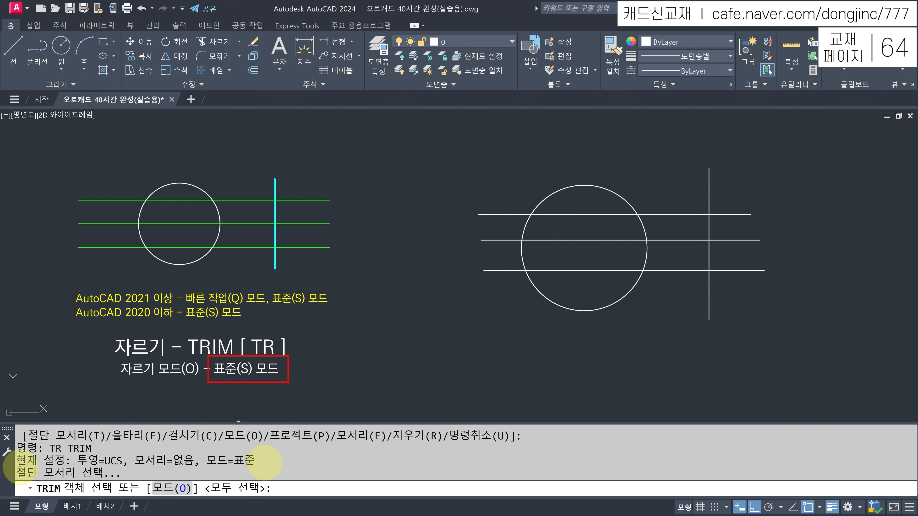
pyautogui.moveTo(12, 463); pyautogui.dragTo(80, 482)
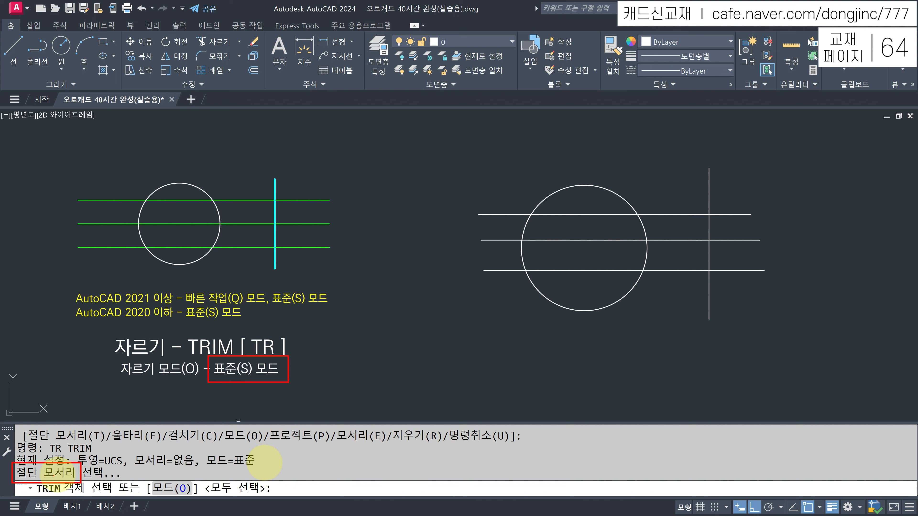
pyautogui.press('Escape')
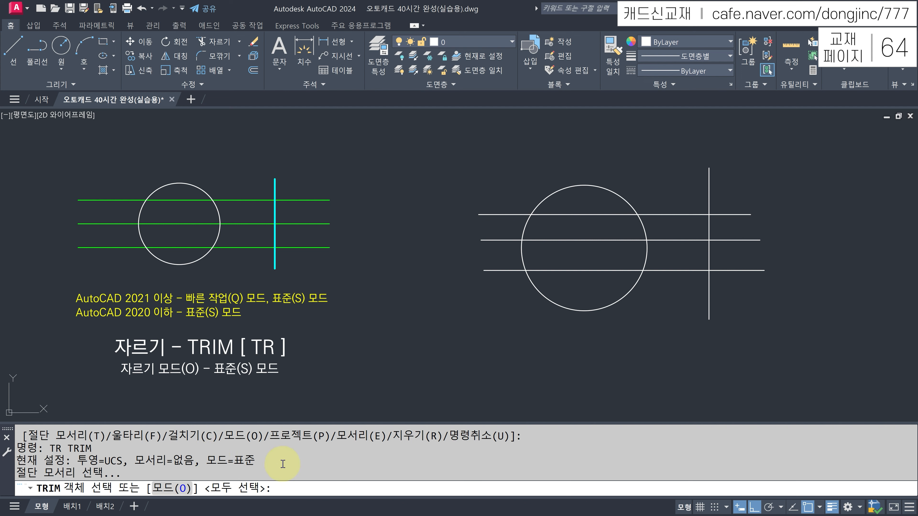
pyautogui.press('Return')
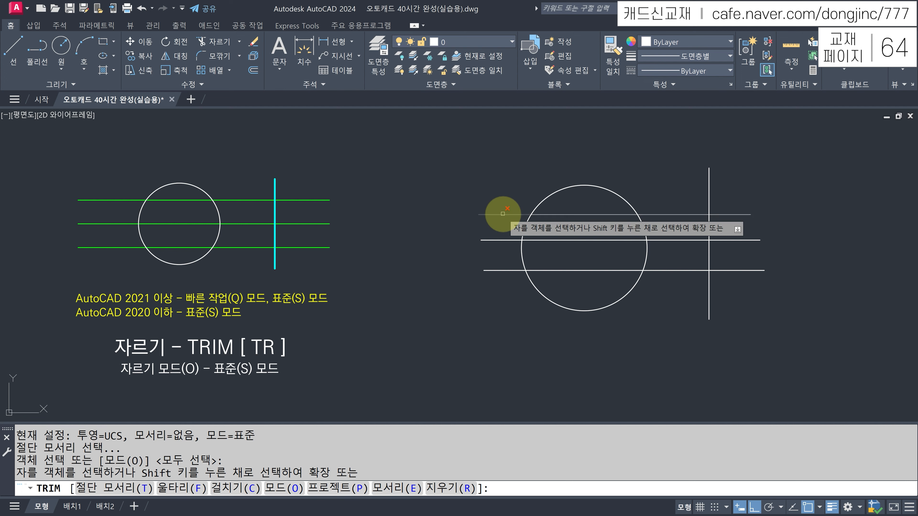
pyautogui.click(503, 214)
pyautogui.click(498, 238)
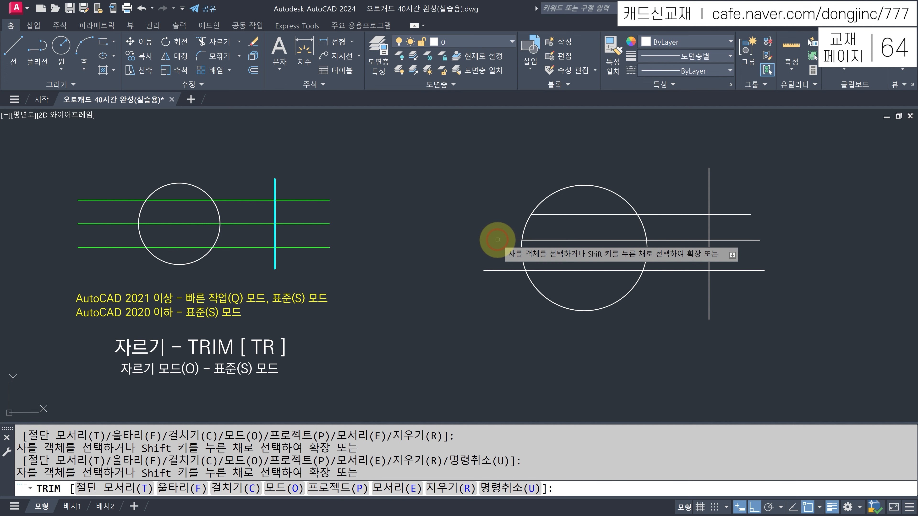
pyautogui.click(493, 270)
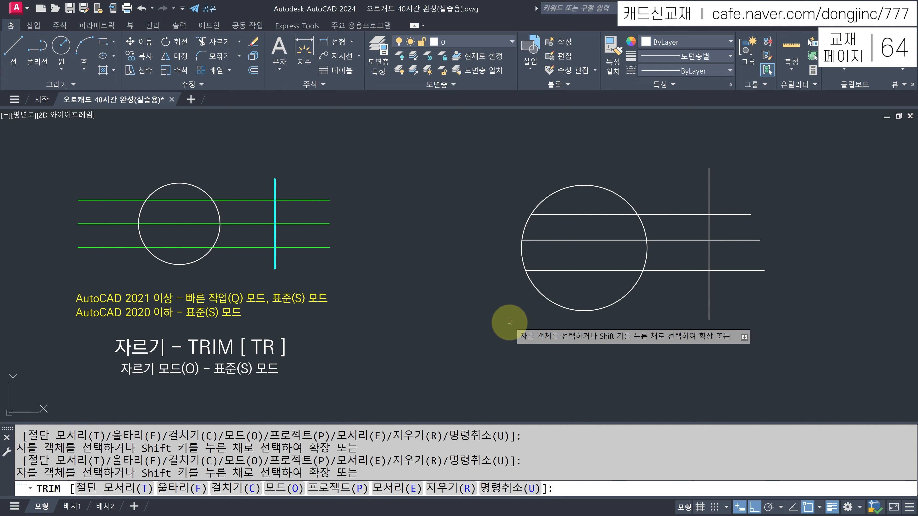
pyautogui.press('Return')
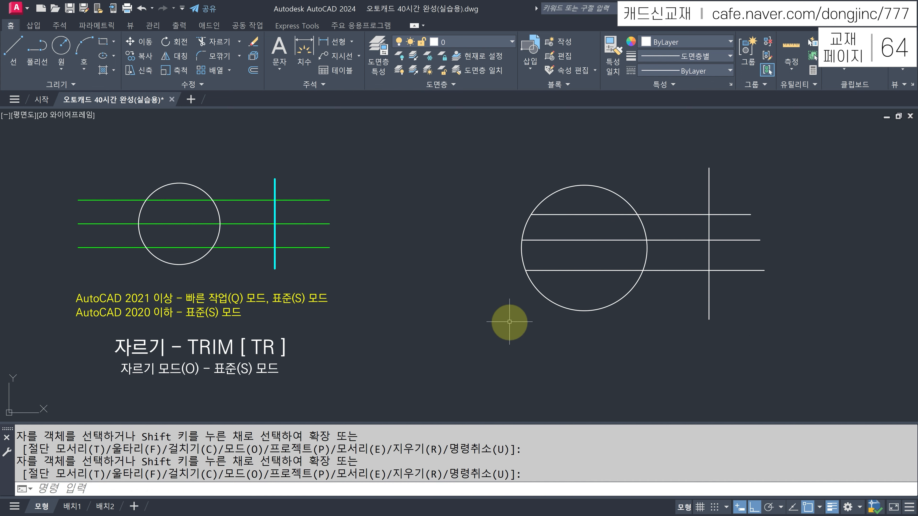
pyautogui.hotkey('ctrl', 'z')
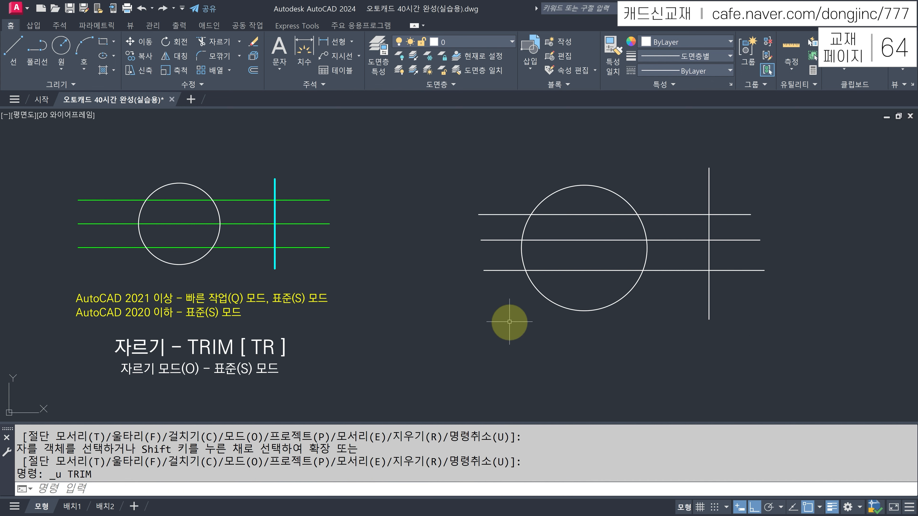
# - With all objects as cutting edges, trim the three horizontal lines left of the circle, inside it, and between it and the vertical line
pyautogui.write('TR')
pyautogui.press('Return')
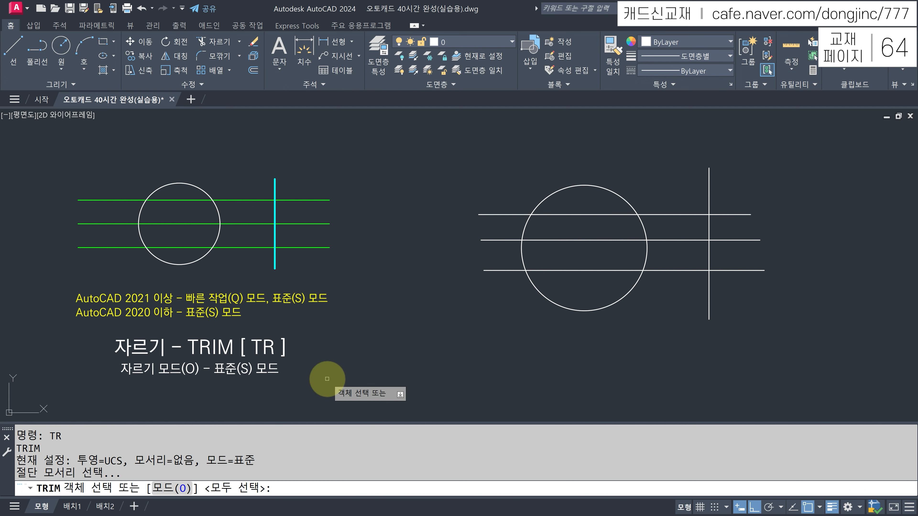
pyautogui.press('Return')
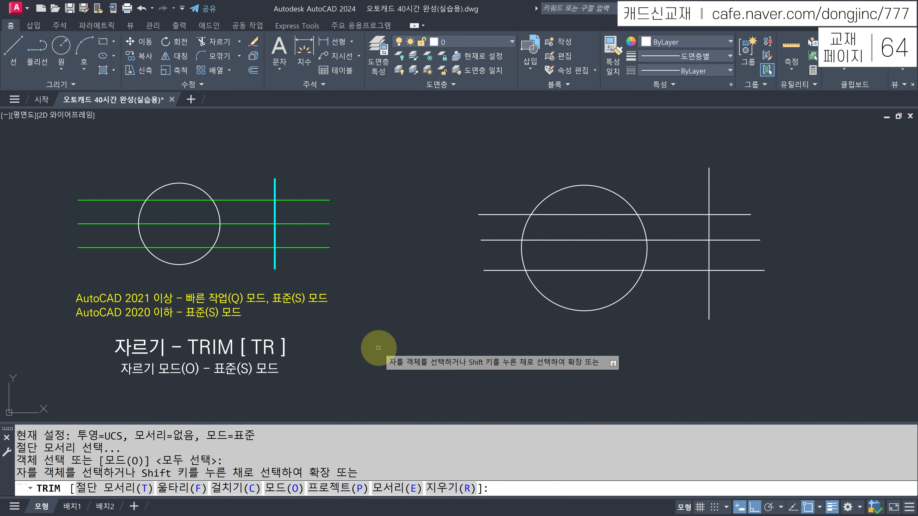
pyautogui.click(513, 165)
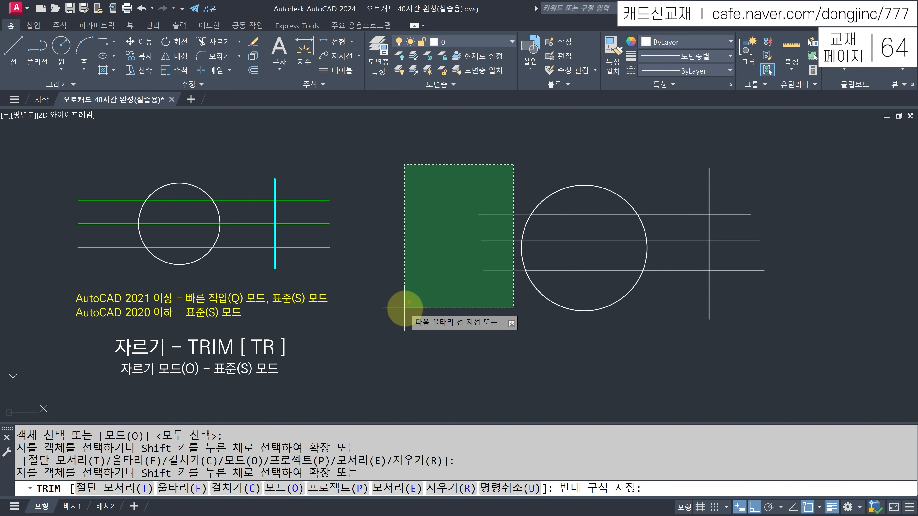
pyautogui.click(404, 307)
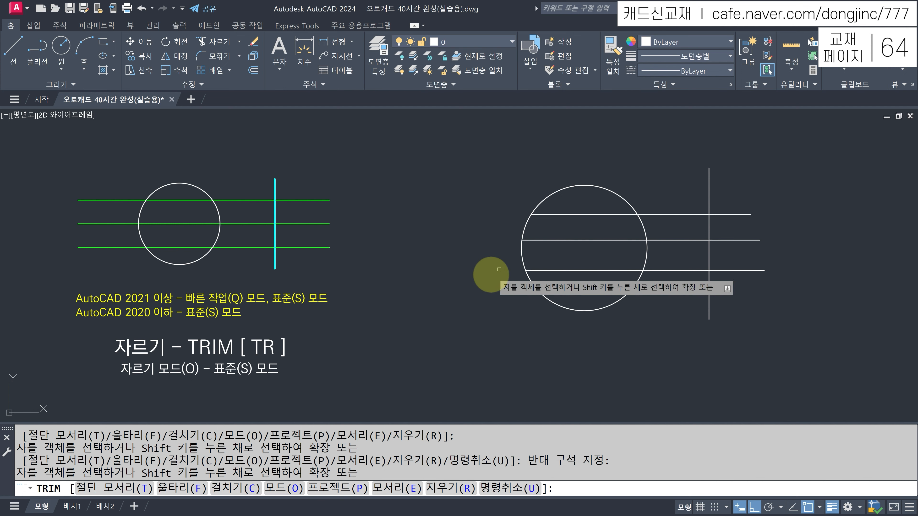
pyautogui.click(586, 201)
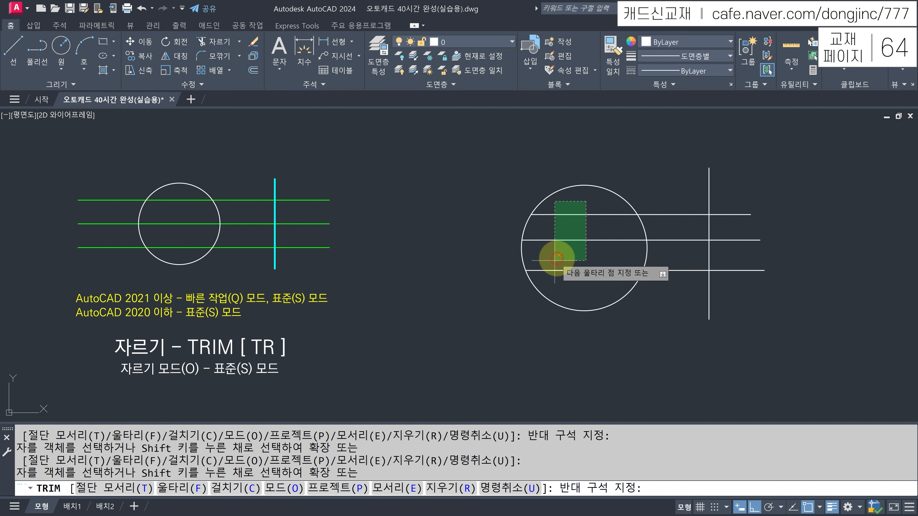
pyautogui.click(548, 278)
pyautogui.click(685, 196)
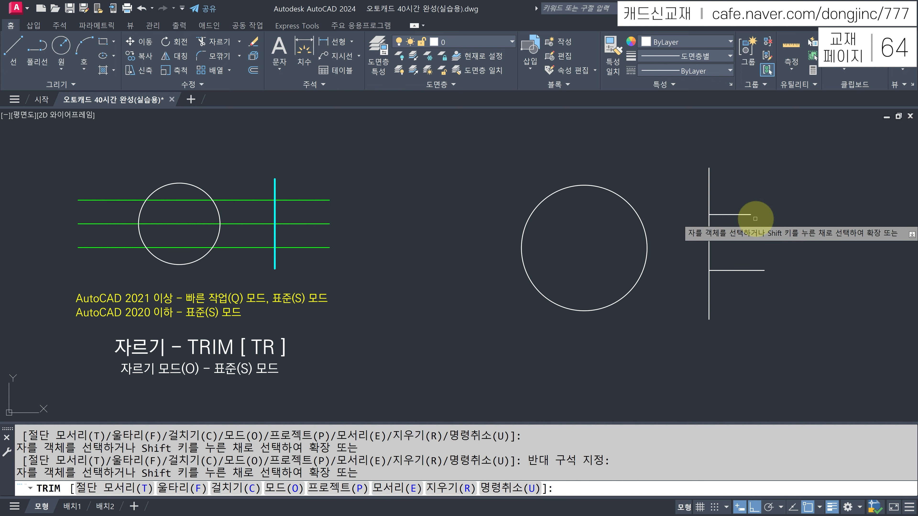
pyautogui.click(728, 215)
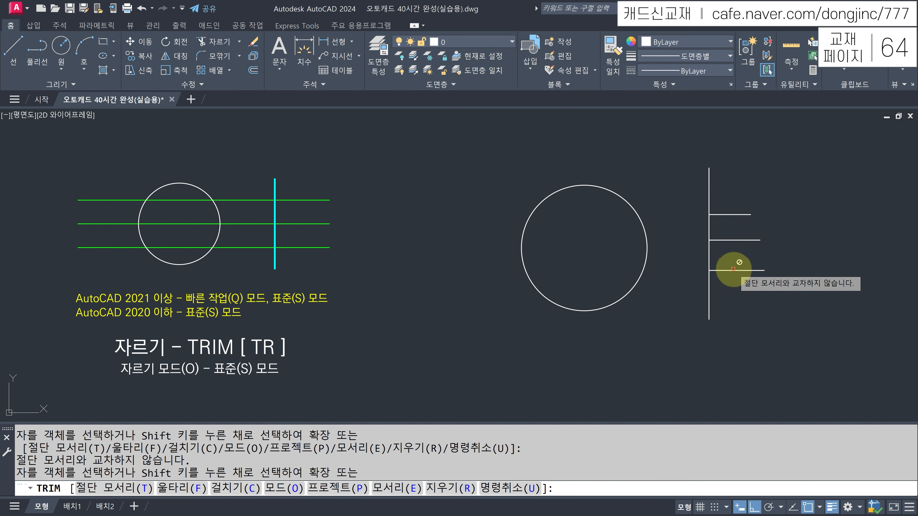
pyautogui.press('Escape')
# - Erase the three leftover line pieces right of the vertical line, and undo both the erase and the preceding trim
pyautogui.click(744, 198)
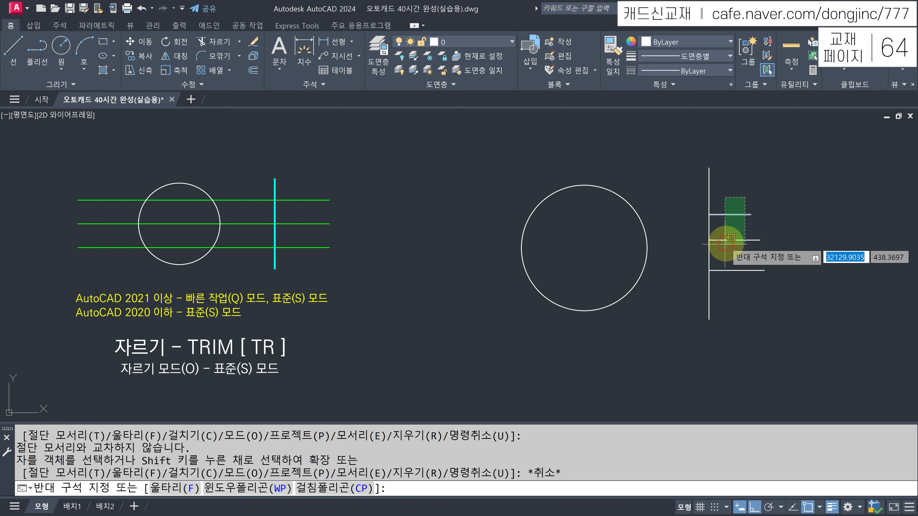
pyautogui.click(720, 288)
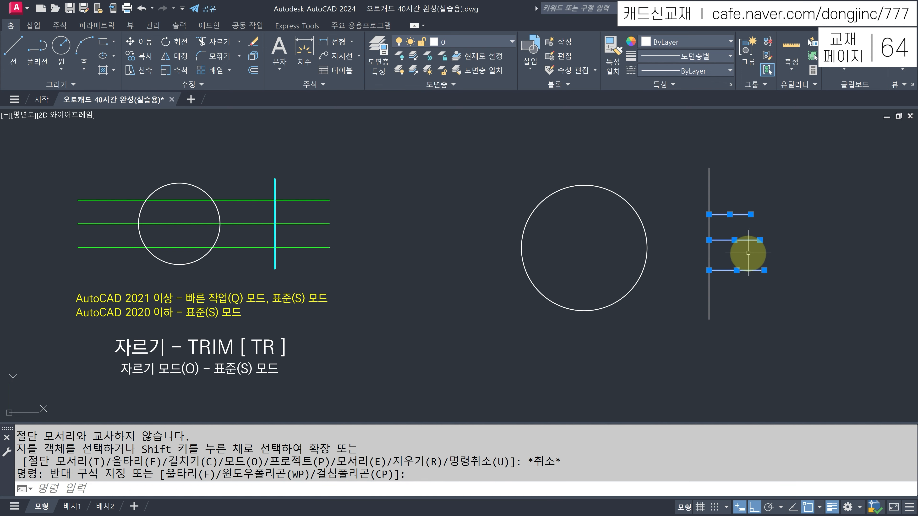
pyautogui.rightClick(752, 245)
pyautogui.press('Escape')
pyautogui.write('E')
pyautogui.press('Return')
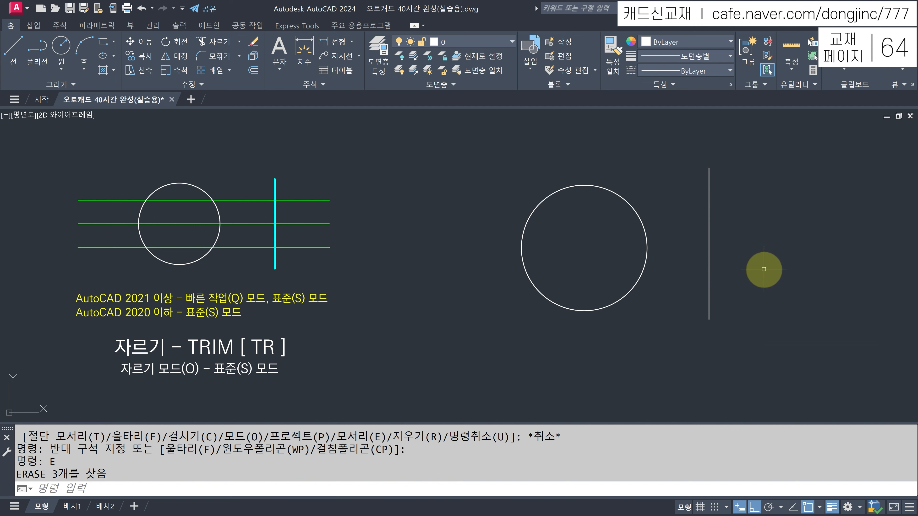
pyautogui.hotkey('ctrl', 'z')
pyautogui.hotkey('ctrl', 'z')
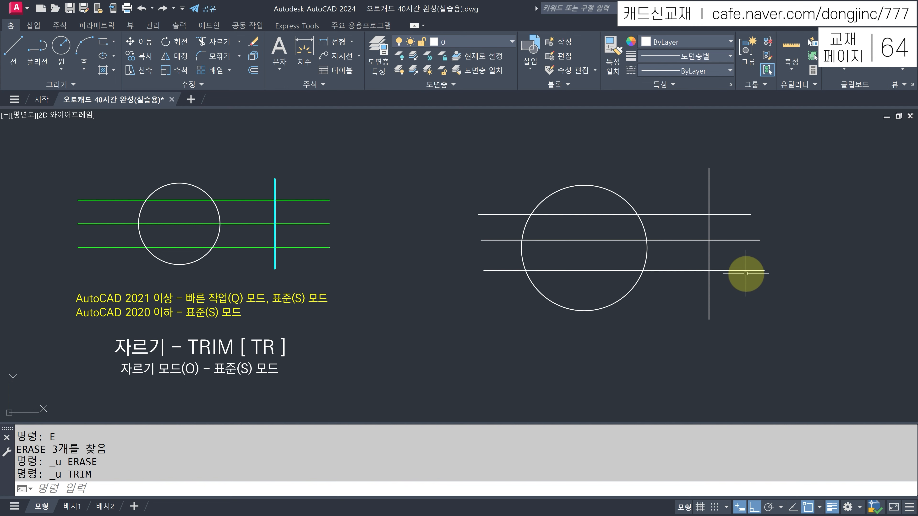
# - Trim the three horizontal lines left of the vertical line using only that line as cutting edge, and undo the trim
pyautogui.write('TR')
pyautogui.press('Return')
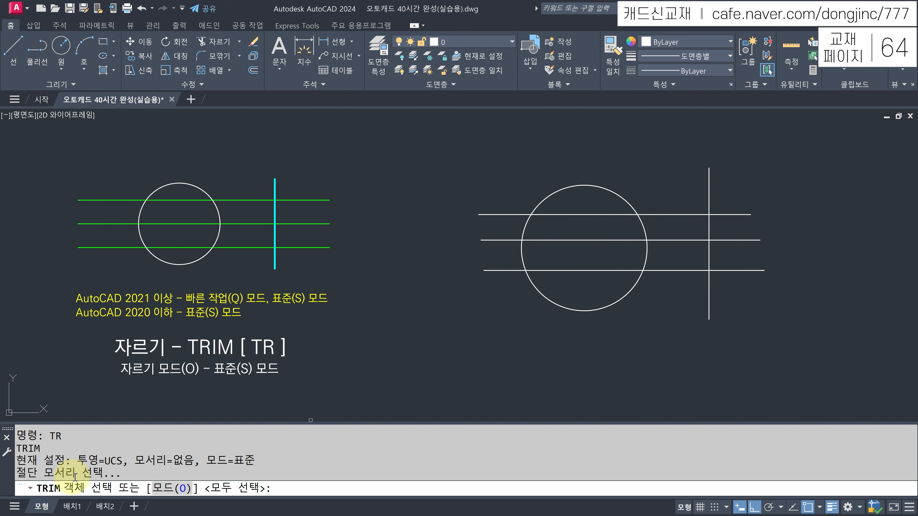
pyautogui.click(709, 293)
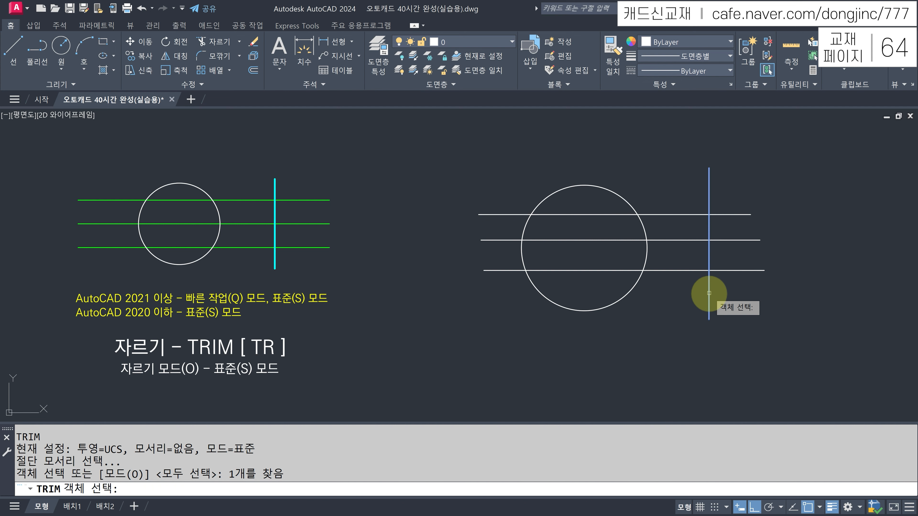
pyautogui.press('Return')
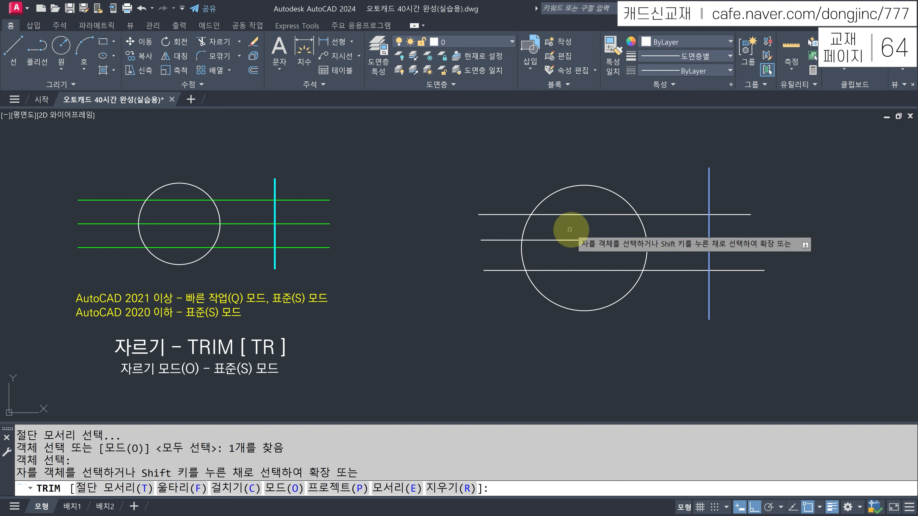
pyautogui.click(503, 214)
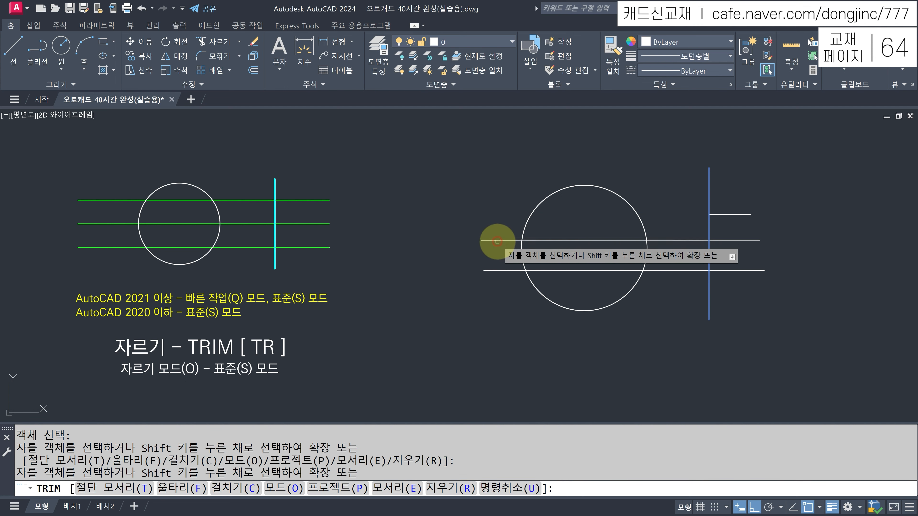
pyautogui.click(503, 240)
pyautogui.click(504, 209)
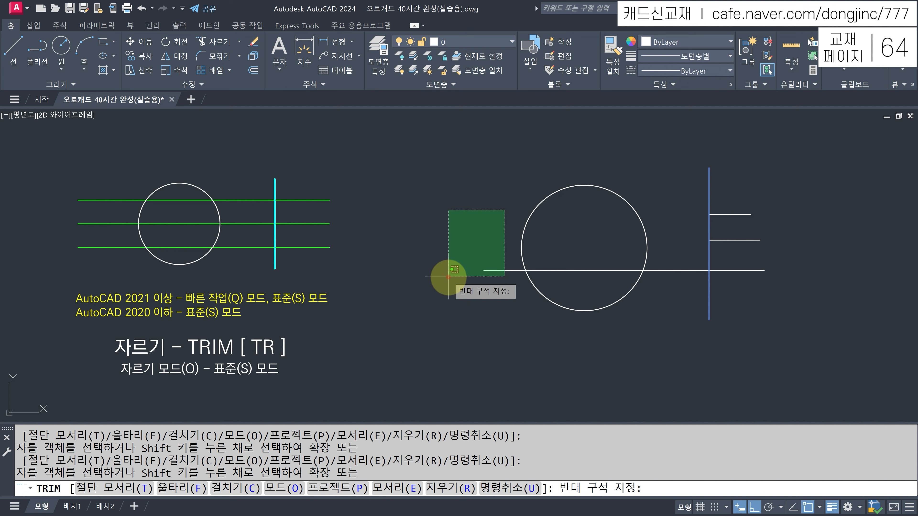
pyautogui.click(427, 312)
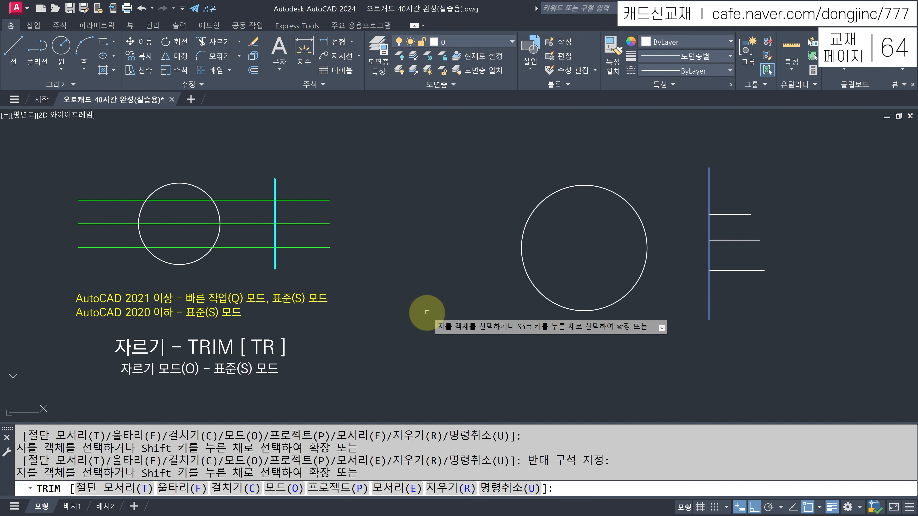
pyautogui.press('Return')
pyautogui.hotkey('ctrl', 'z')
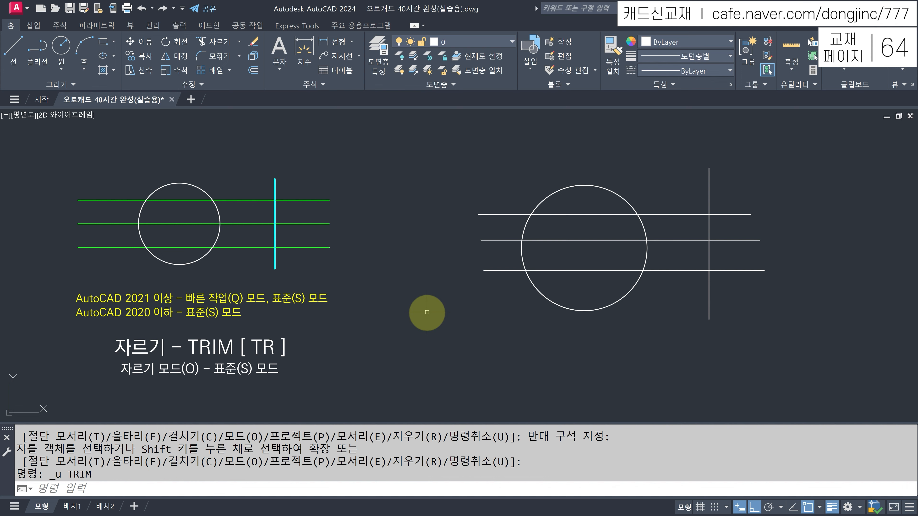
# - With the vertical line as the only cutting edge, trim everything left of it from the three horizontal lines using one crossing window
pyautogui.write('TR')
pyautogui.press('Return')
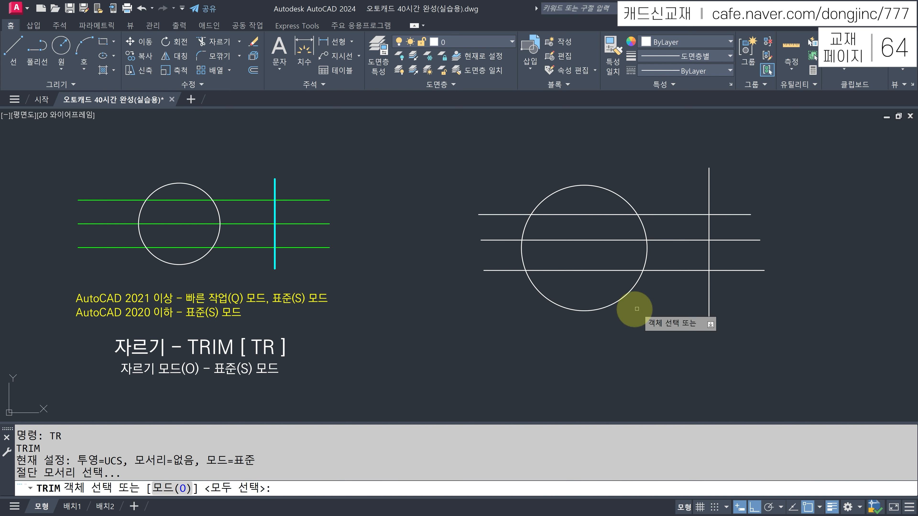
pyautogui.click(710, 293)
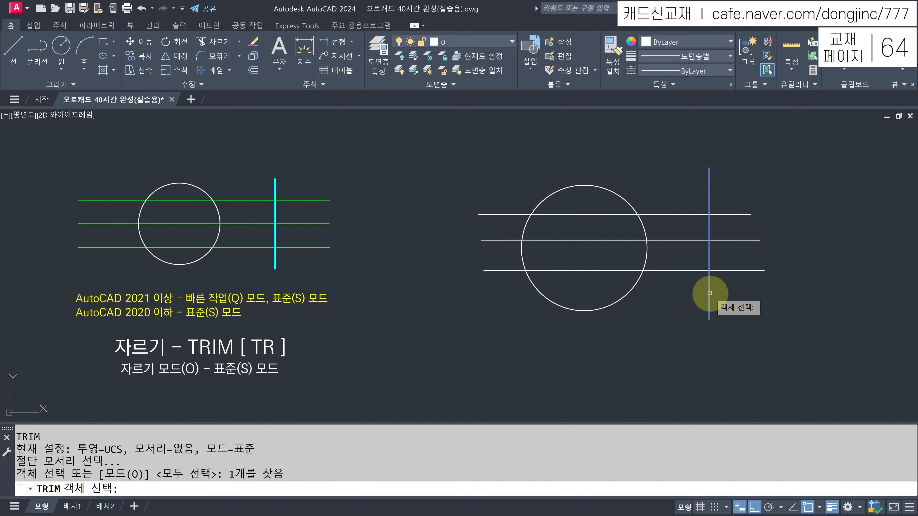
pyautogui.press('Return')
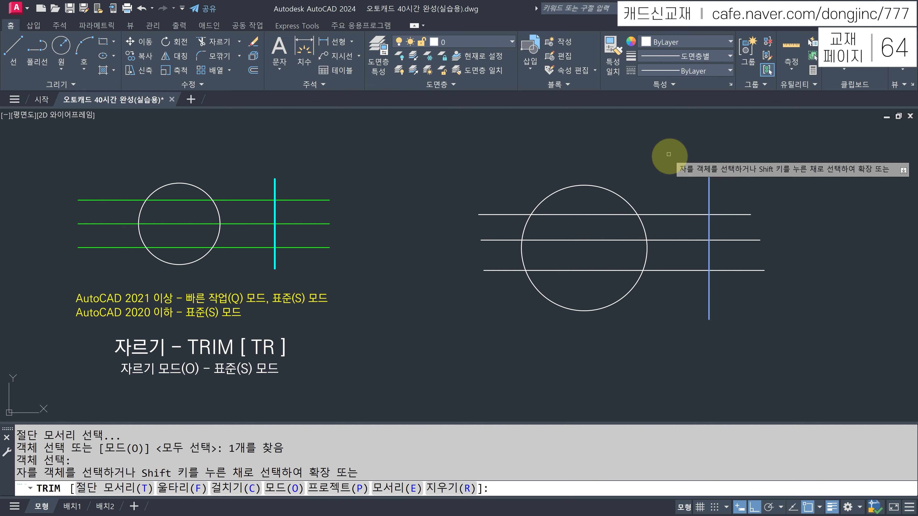
pyautogui.click(667, 158)
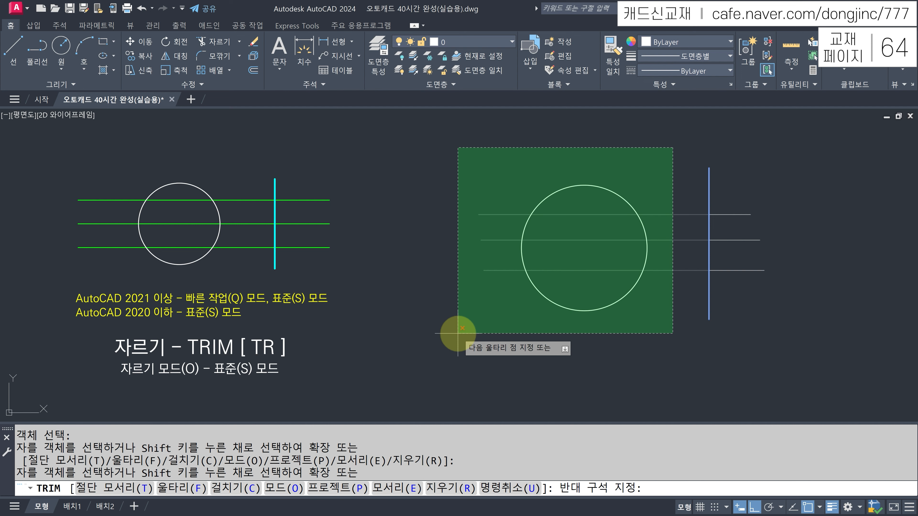
pyautogui.click(457, 333)
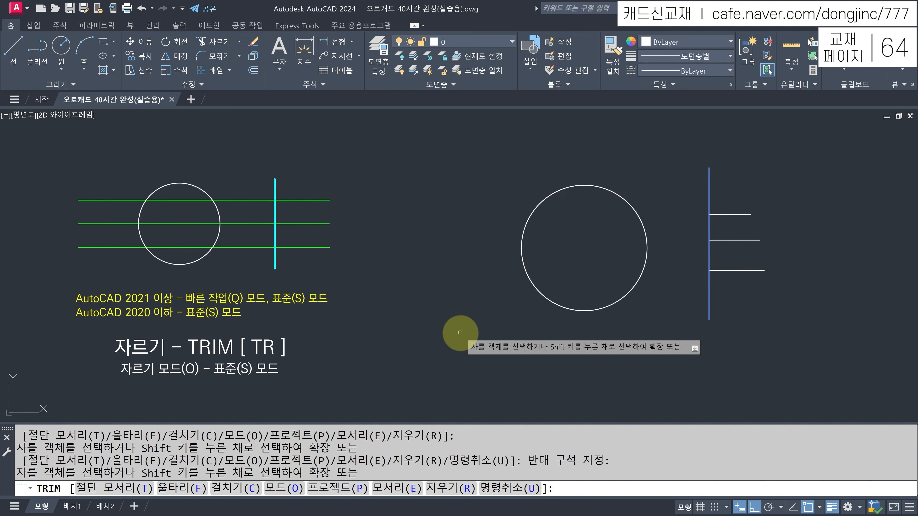
pyautogui.press('Return')
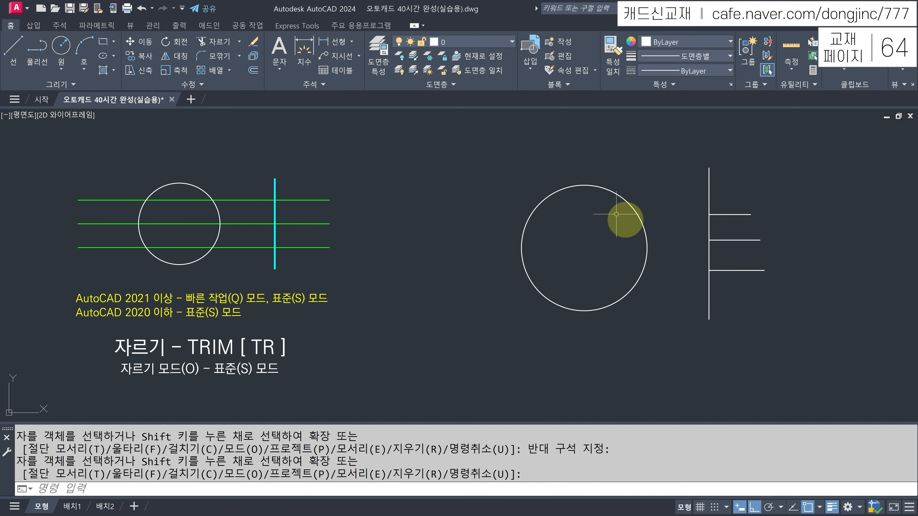
pyautogui.press('Return')
pyautogui.click(709, 185)
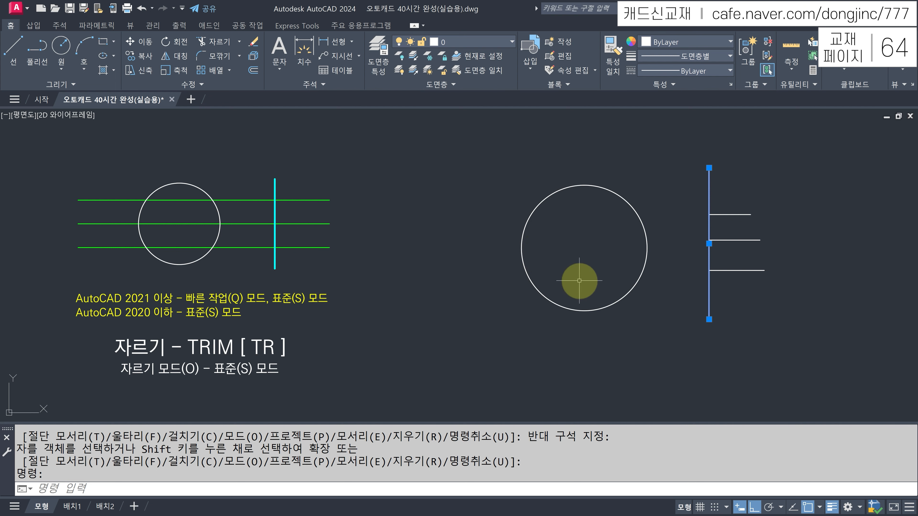
pyautogui.press('Escape')
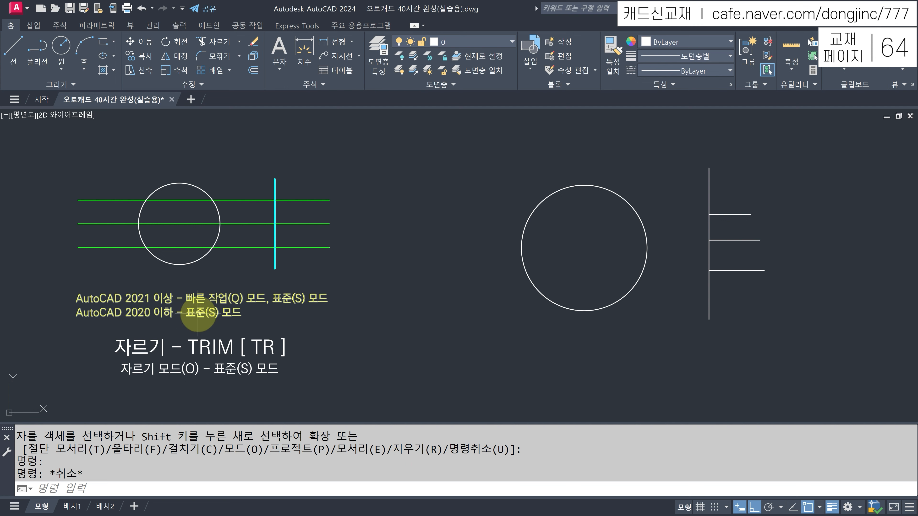
# - Switch the Trim command's mode from Standard to Quick, and restart Trim in that mode
pyautogui.write('TR')
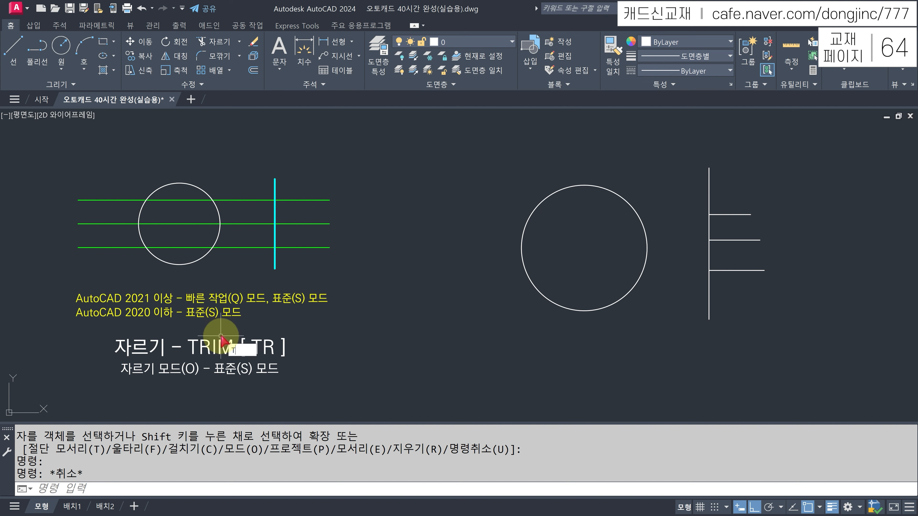
pyautogui.press('Return')
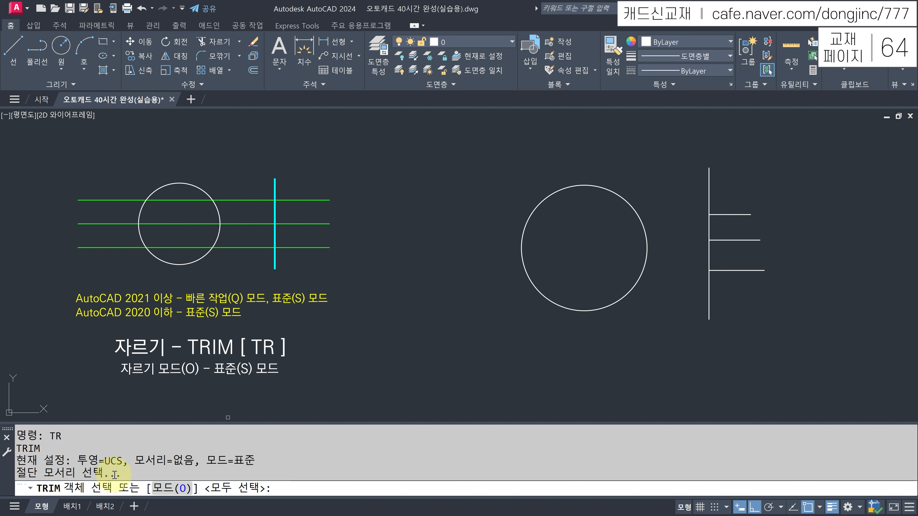
pyautogui.press('Escape')
pyautogui.write('TR')
pyautogui.press('Return')
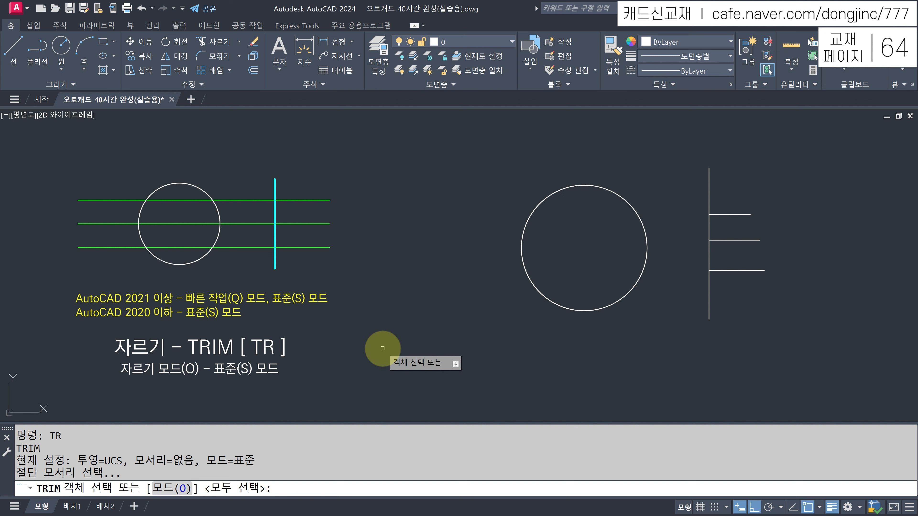
pyautogui.write('O')
pyautogui.press('Return')
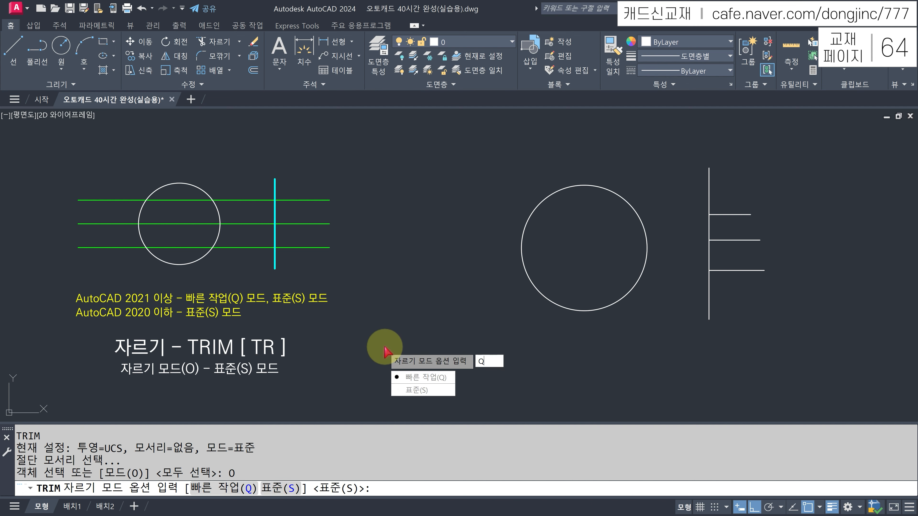
pyautogui.press('Return')
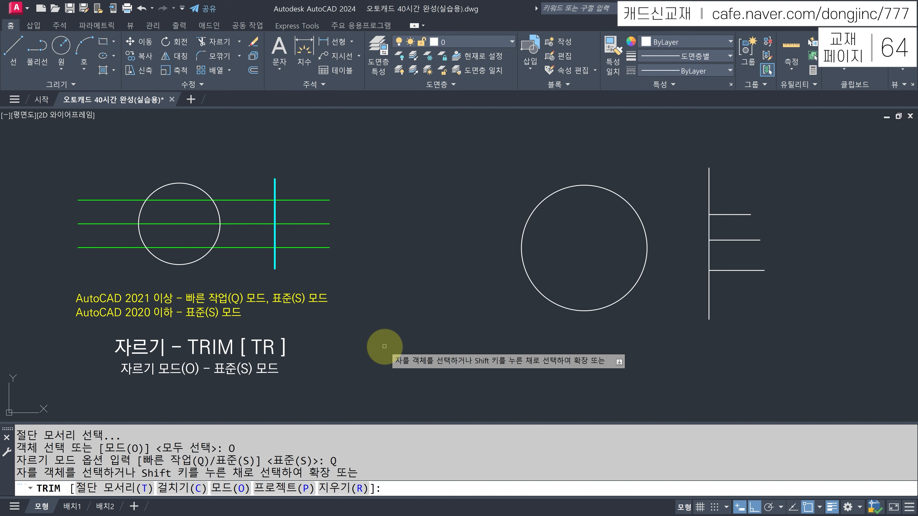
pyautogui.click(385, 346)
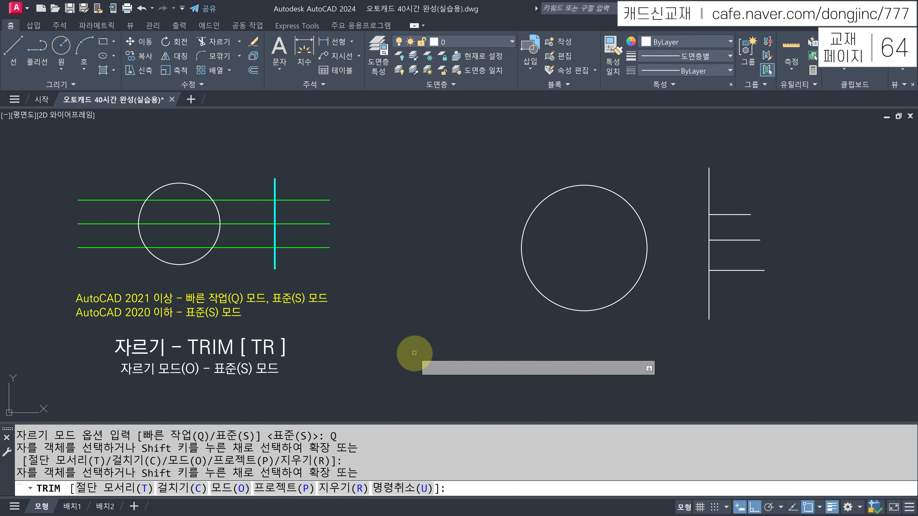
pyautogui.press('Return')
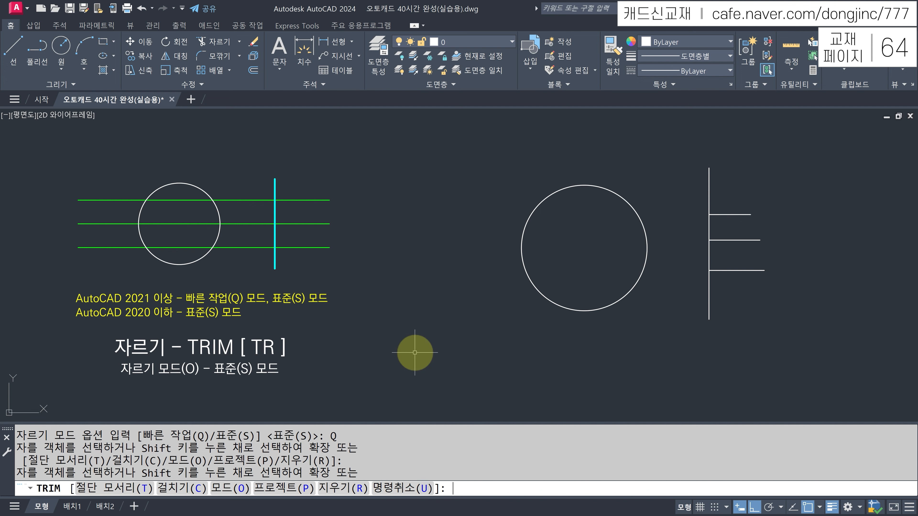
pyautogui.write('tr')
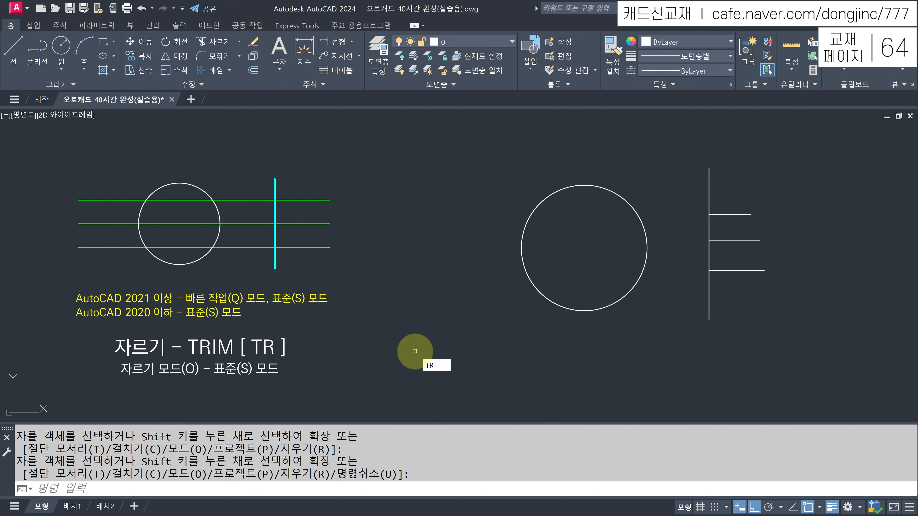
pyautogui.press('Return')
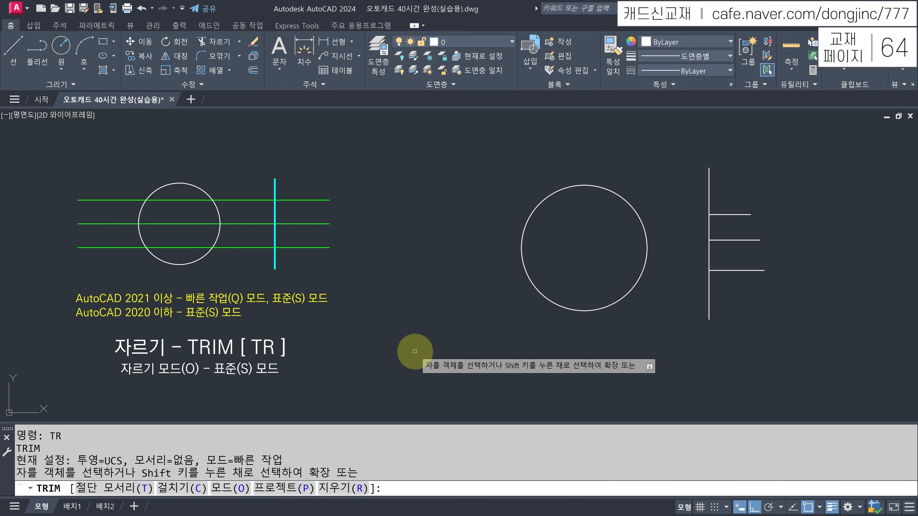
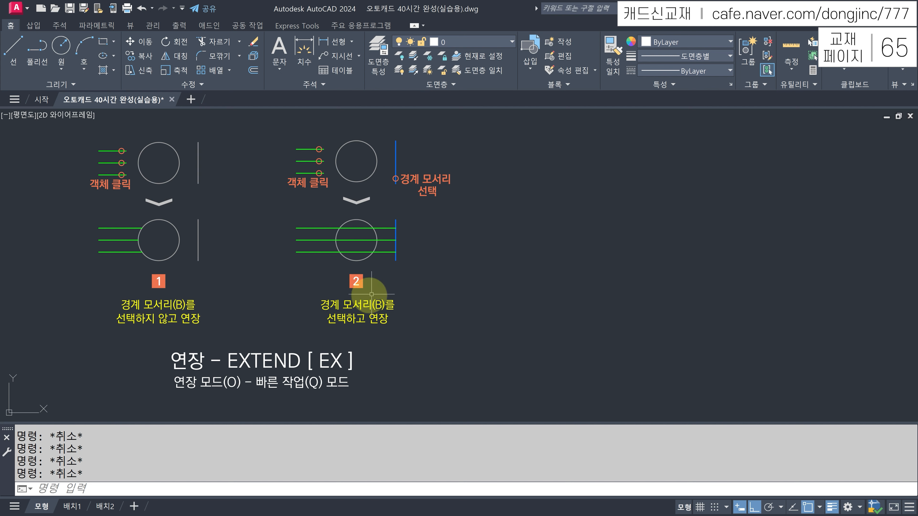
# - Draw three separate short horizontal lines stacked one above another in the empty area beside the Extend examples
pyautogui.write('L')
pyautogui.press('Return')
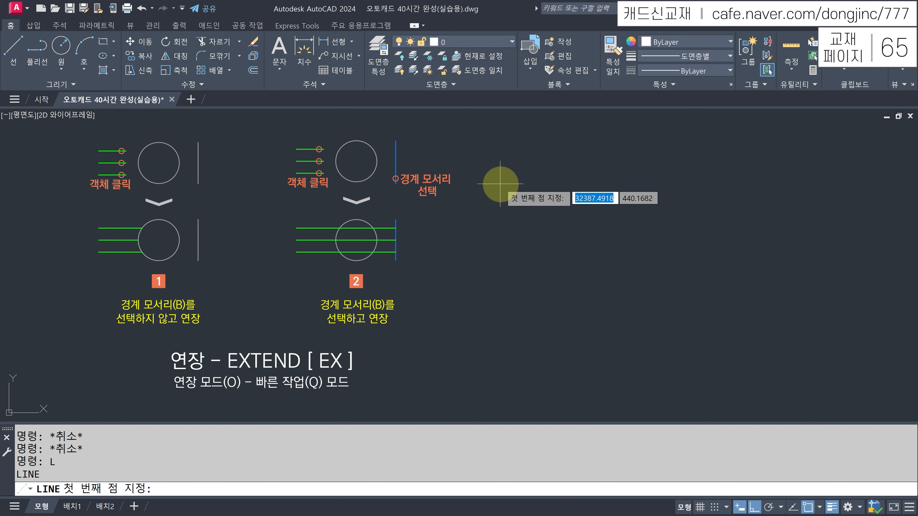
pyautogui.click(503, 181)
pyautogui.click(580, 181)
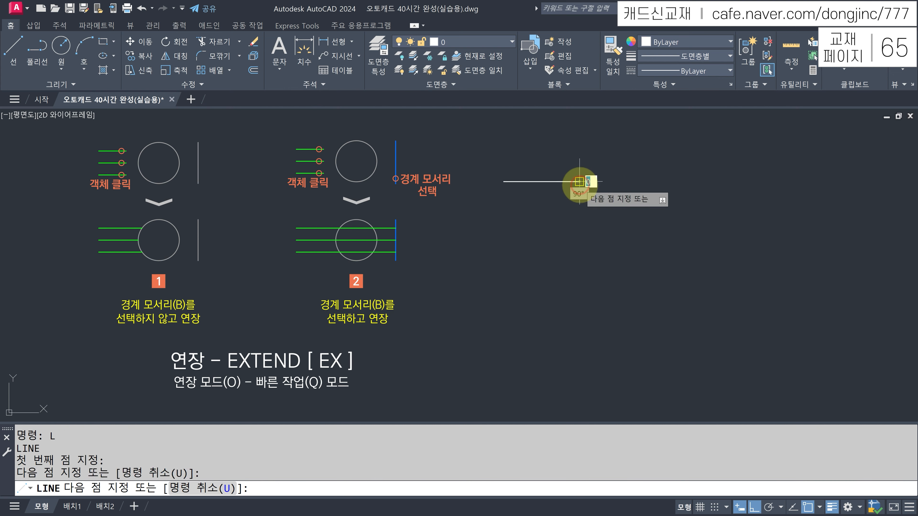
pyautogui.press('Escape')
pyautogui.press('Return')
pyautogui.click(501, 217)
pyautogui.click(569, 218)
pyautogui.press('Escape')
pyautogui.press('Return')
pyautogui.click(501, 252)
pyautogui.click(579, 252)
pyautogui.press('Escape')
# - Draw a large circle beside the three lines, centred level with the middle line and with a gap before it
pyautogui.write('c')
pyautogui.press('Return')
pyautogui.click(674, 216)
pyautogui.click(689, 292)
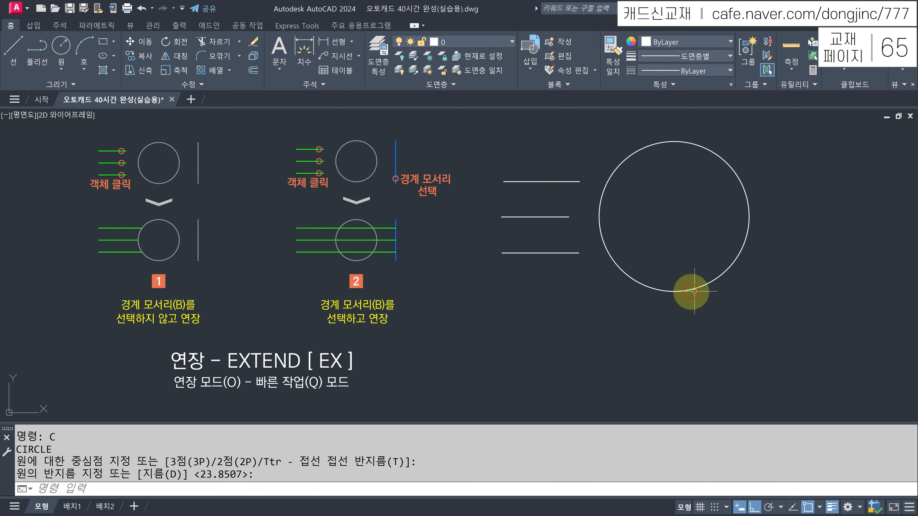
pyautogui.press('Escape')
# - Draw a vertical line taller than the circle on the circle's far side from the three horizontal lines
pyautogui.write('l')
pyautogui.press('Return')
pyautogui.click(819, 126)
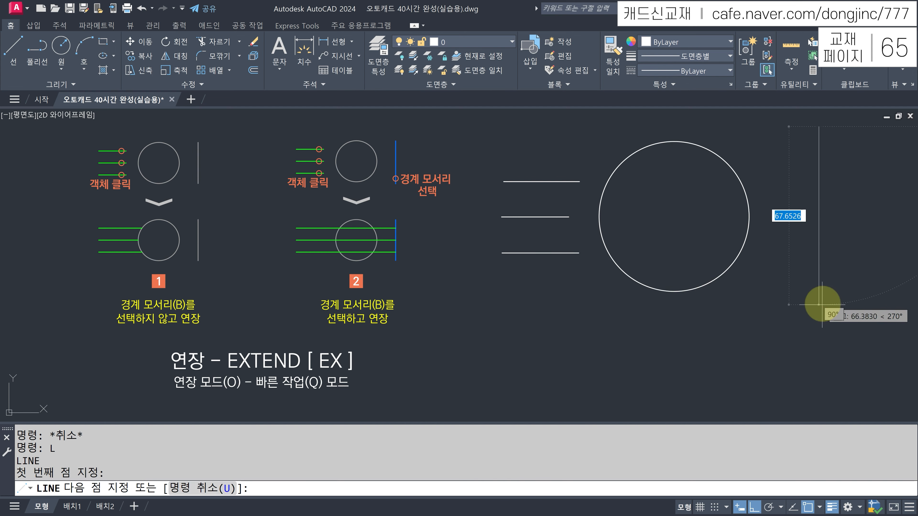
pyautogui.click(818, 350)
pyautogui.press('Escape')
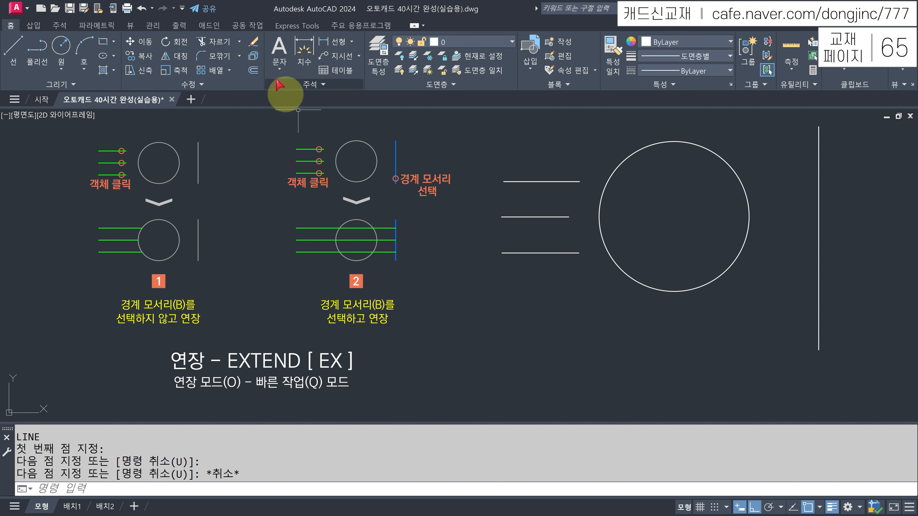
# - Extend the three horizontal lines one by one to the circle's near side and on to its far side, without selecting boundary edges
pyautogui.click(239, 41)
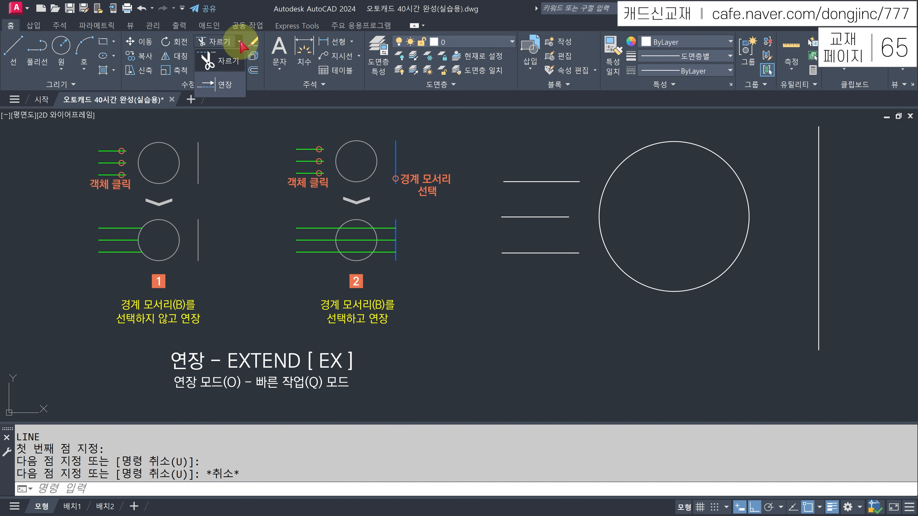
pyautogui.click(224, 87)
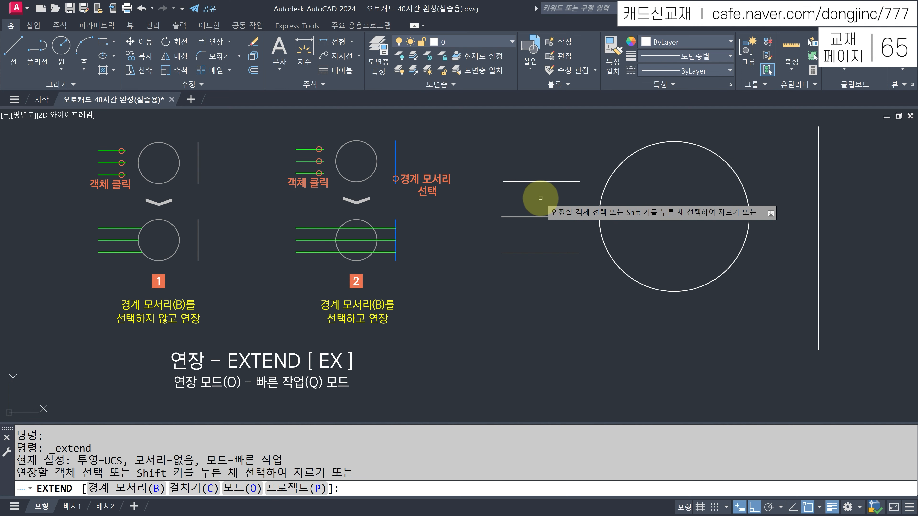
pyautogui.click(569, 181)
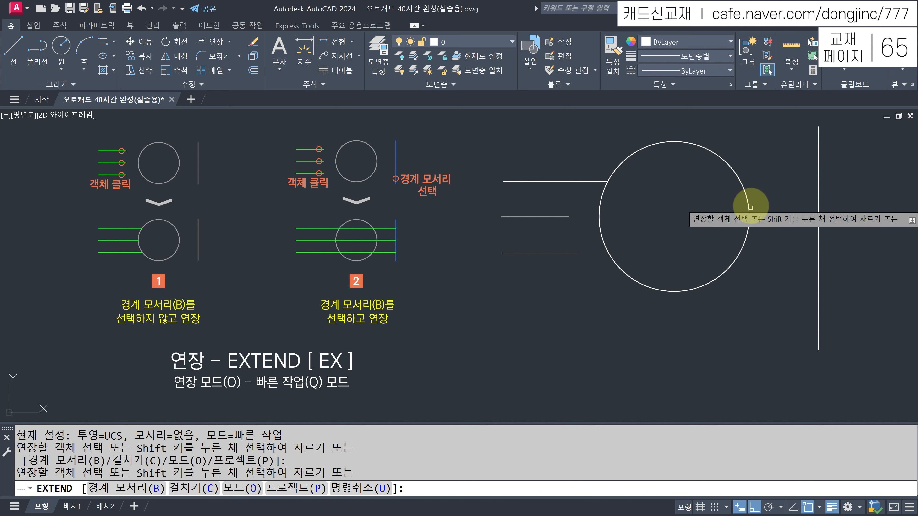
pyautogui.click(590, 181)
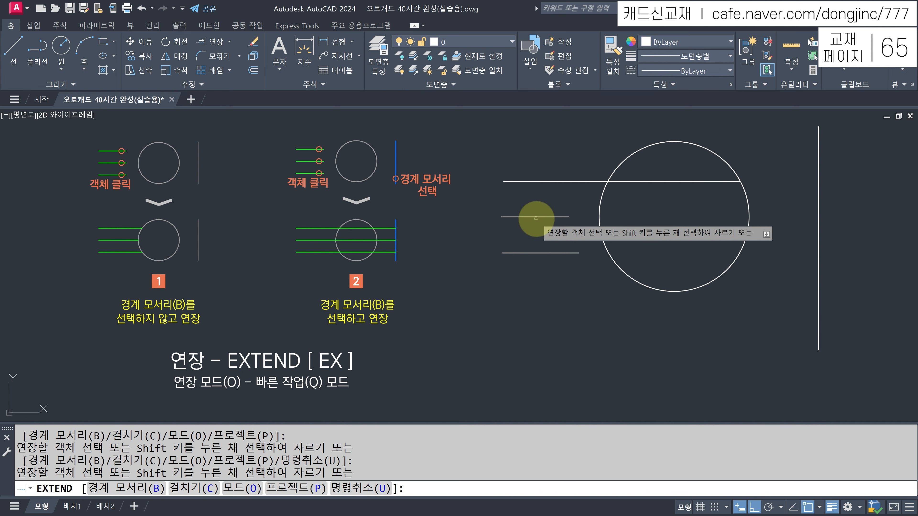
pyautogui.click(556, 217)
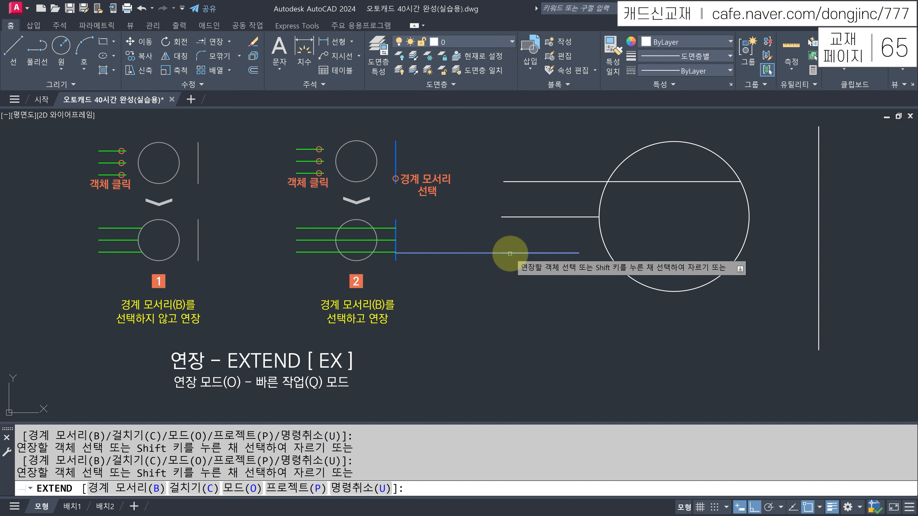
pyautogui.click(498, 253)
pyautogui.click(564, 254)
pyautogui.click(584, 219)
pyautogui.click(592, 253)
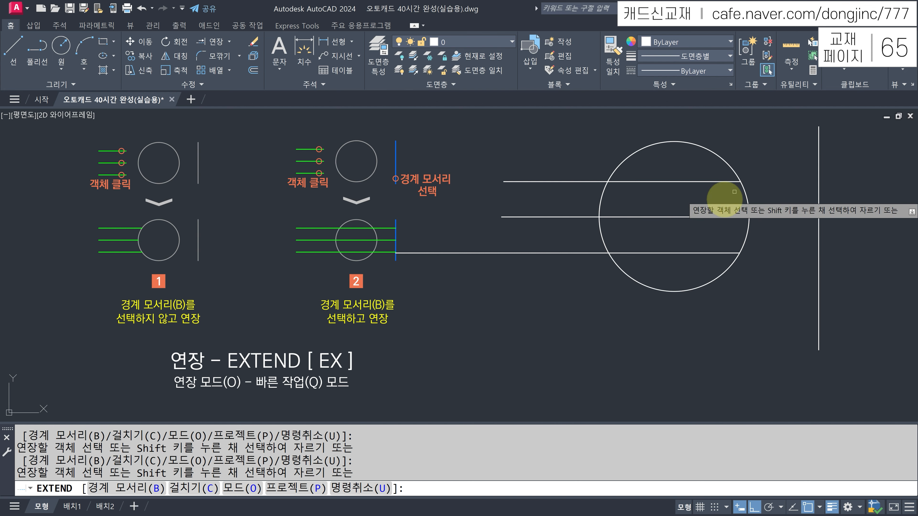
# - Extend all three lines from inside the circle to the vertical line with one fence, and undo the whole extension
pyautogui.click(701, 163)
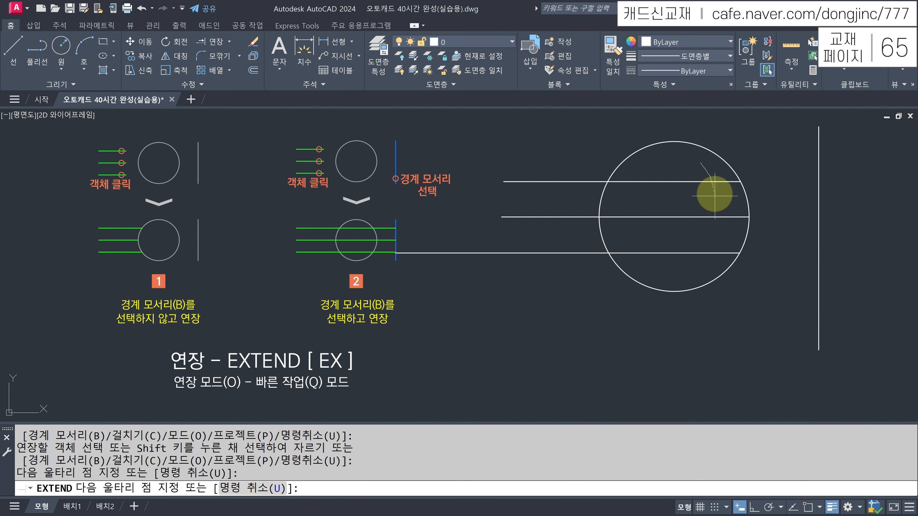
pyautogui.click(701, 270)
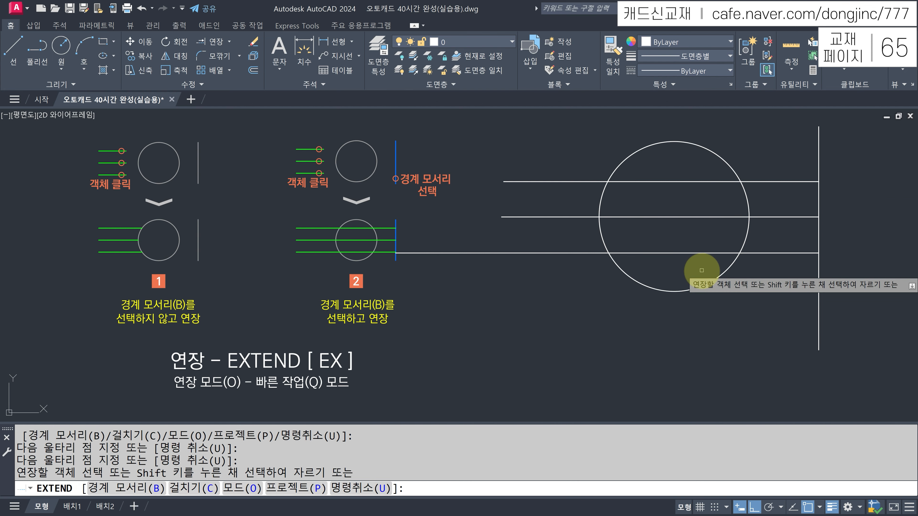
pyautogui.press('Escape')
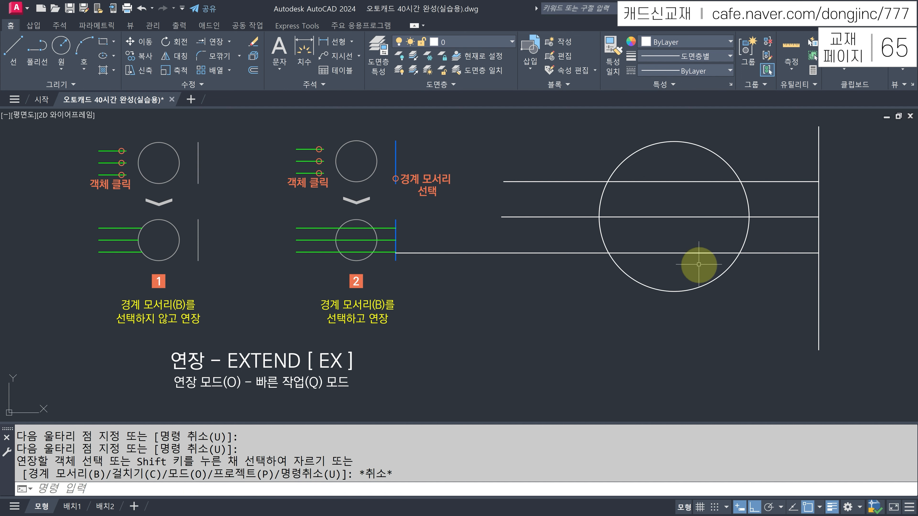
pyautogui.hotkey('ctrl', 'z')
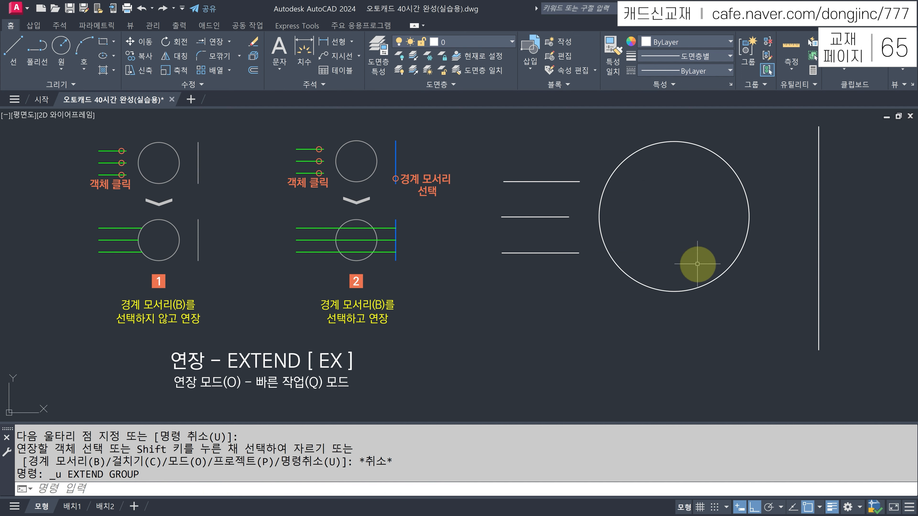
# - Extend the top line individually to the circle, and use fences to bring all three lines across it to the vertical line
pyautogui.write('EX')
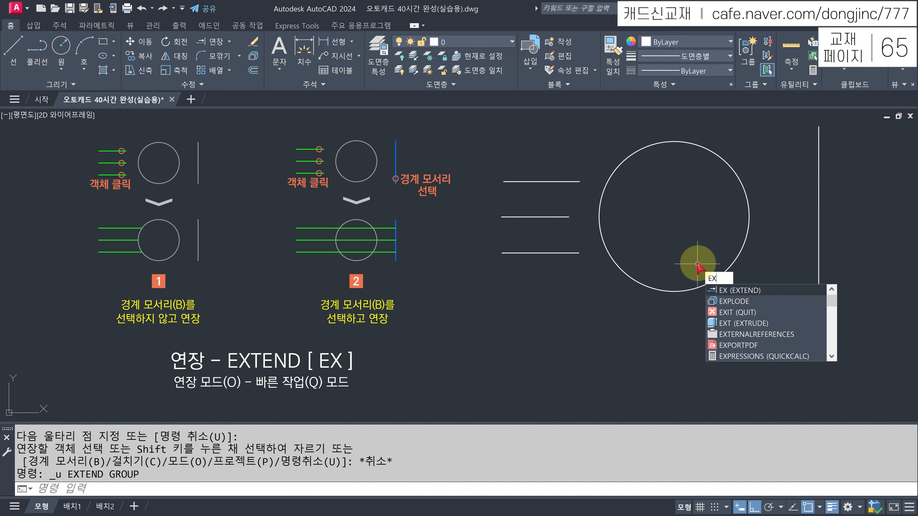
pyautogui.press('Return')
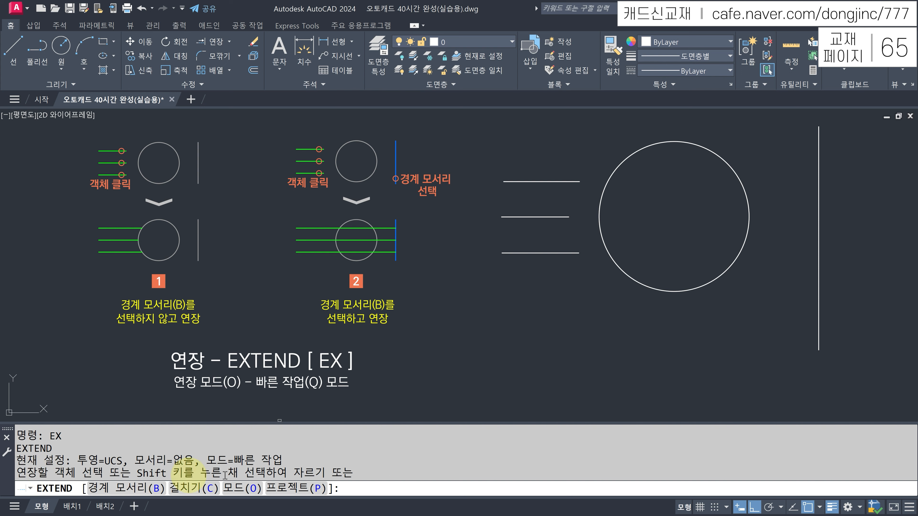
pyautogui.click(569, 182)
pyautogui.click(559, 192)
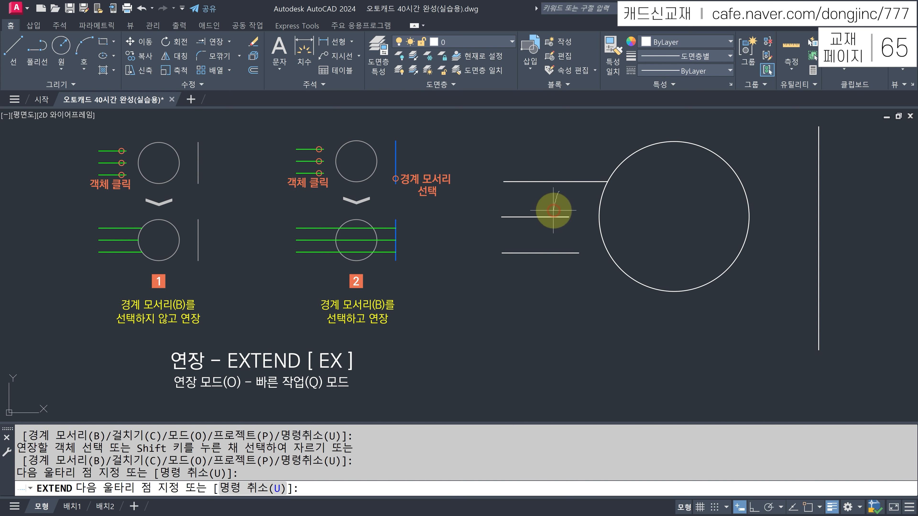
pyautogui.moveTo(553, 237); pyautogui.dragTo(562, 292)
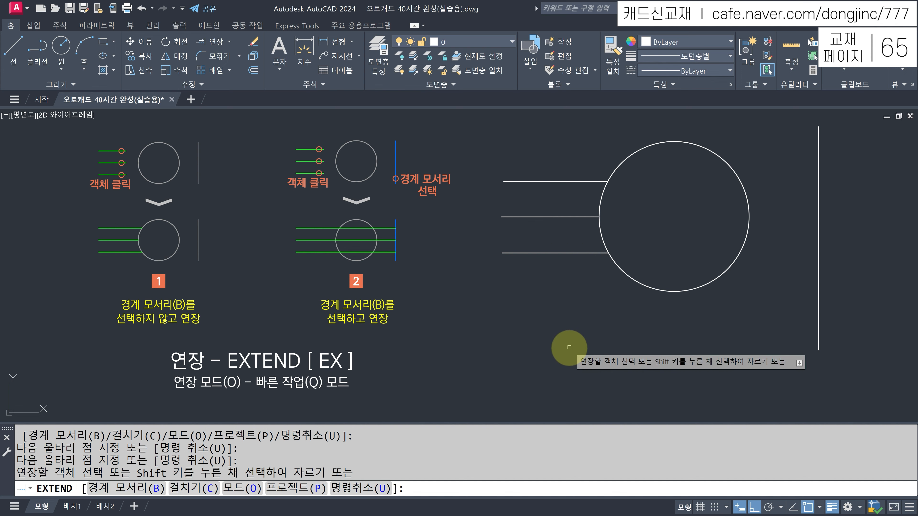
pyautogui.moveTo(565, 139)
pyautogui.mouseDown()
pyautogui.moveTo(570, 242)
pyautogui.moveTo(620, 259)
pyautogui.mouseUp()
pyautogui.moveTo(686, 164); pyautogui.dragTo(708, 287)
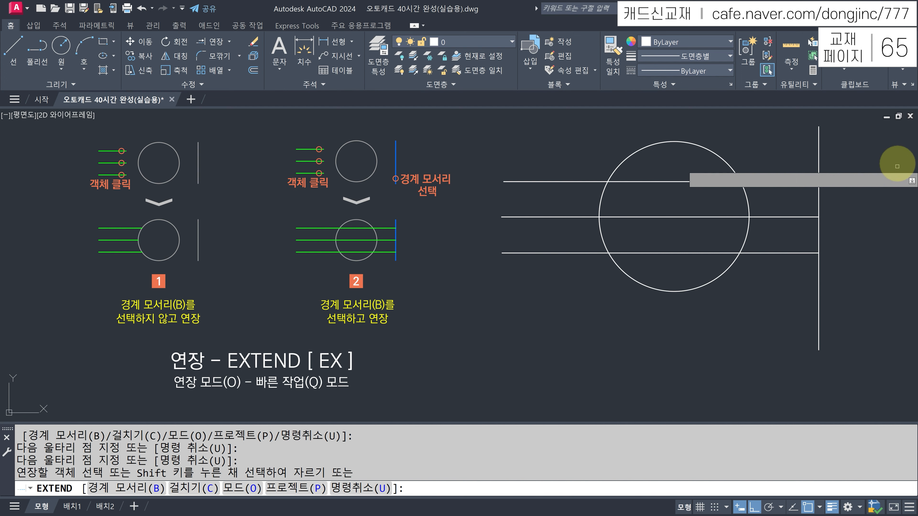
# - Try to extend the three lines beyond the vertical line, and undo the complete Extend operation
pyautogui.click(791, 250)
pyautogui.moveTo(794, 254); pyautogui.dragTo(794, 239)
pyautogui.moveTo(788, 165); pyautogui.dragTo(793, 240)
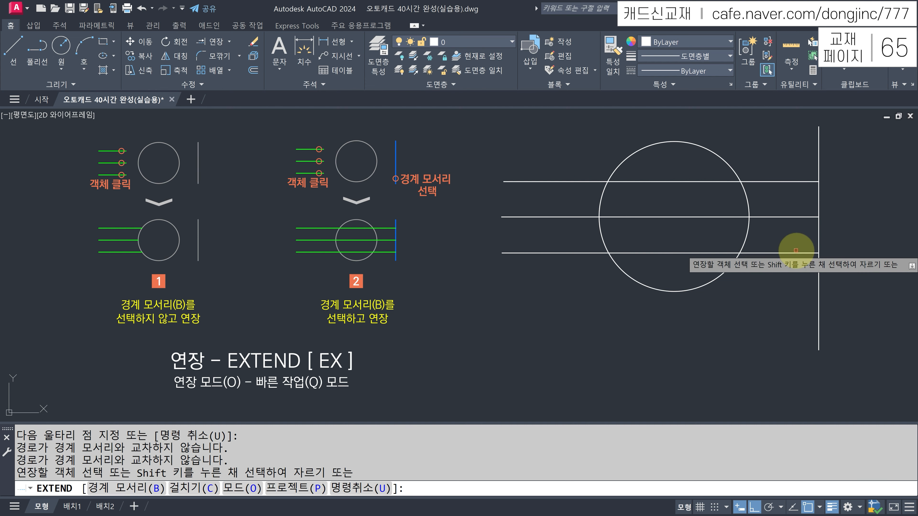
pyautogui.press('Escape')
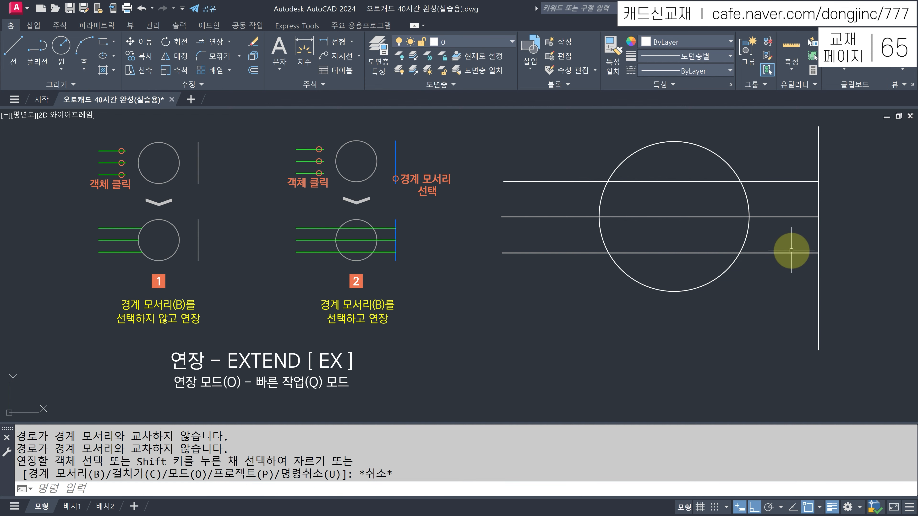
pyautogui.hotkey('ctrl', 'z')
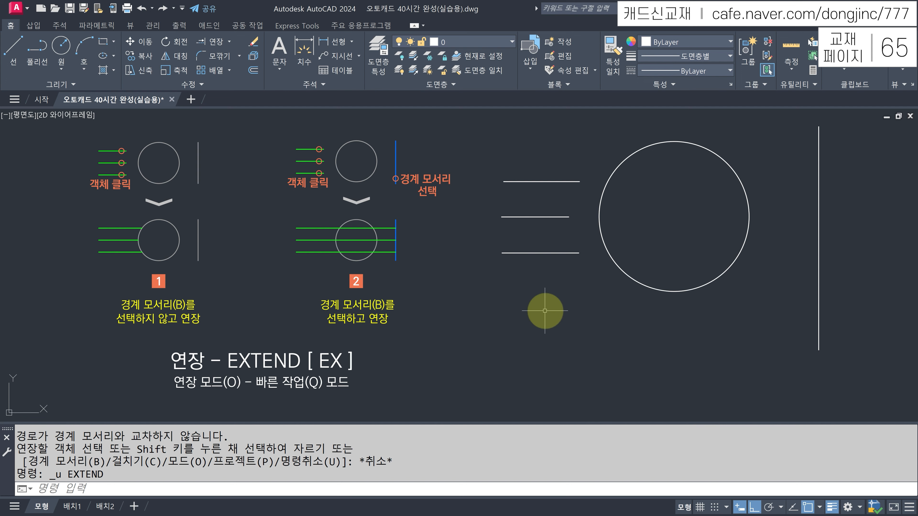
# - Extend the three horizontal lines across the circle to the vertical line picked as boundary edge, and undo the whole operation
pyautogui.write('X')
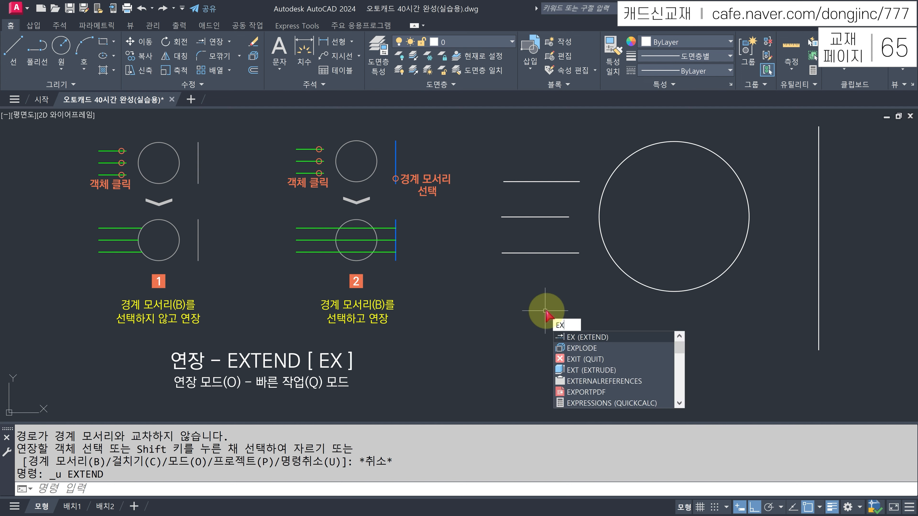
pyautogui.press('Return')
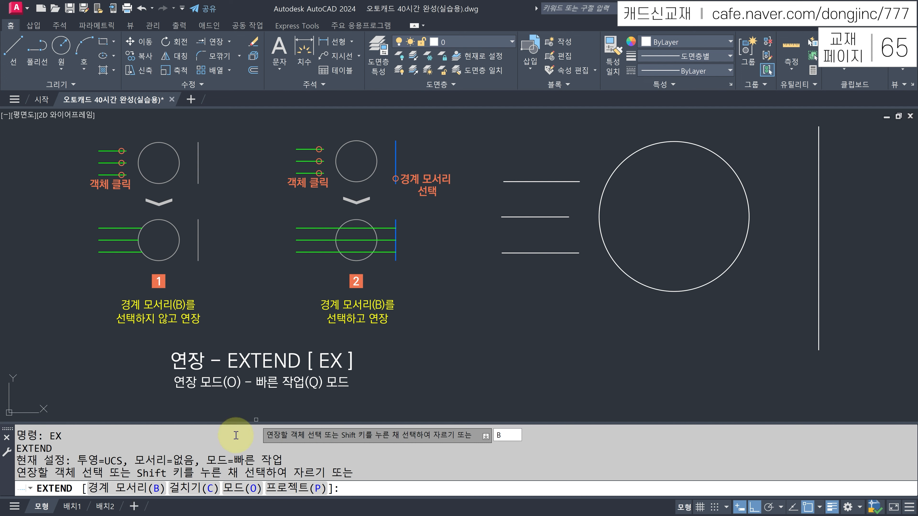
pyautogui.press('Return')
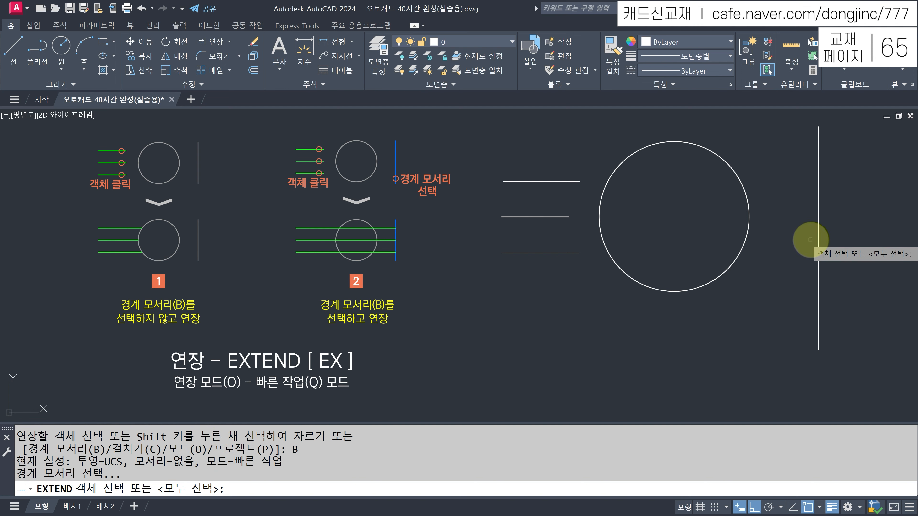
pyautogui.click(818, 230)
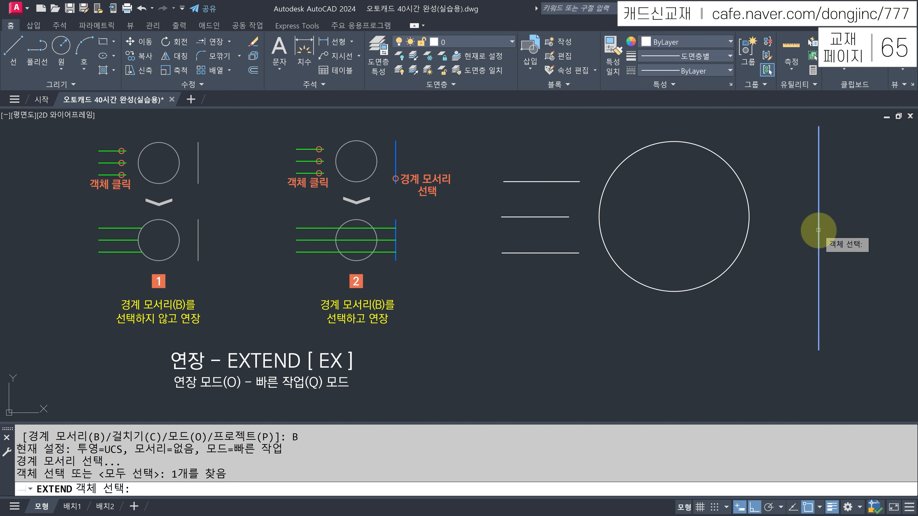
pyautogui.press('Return')
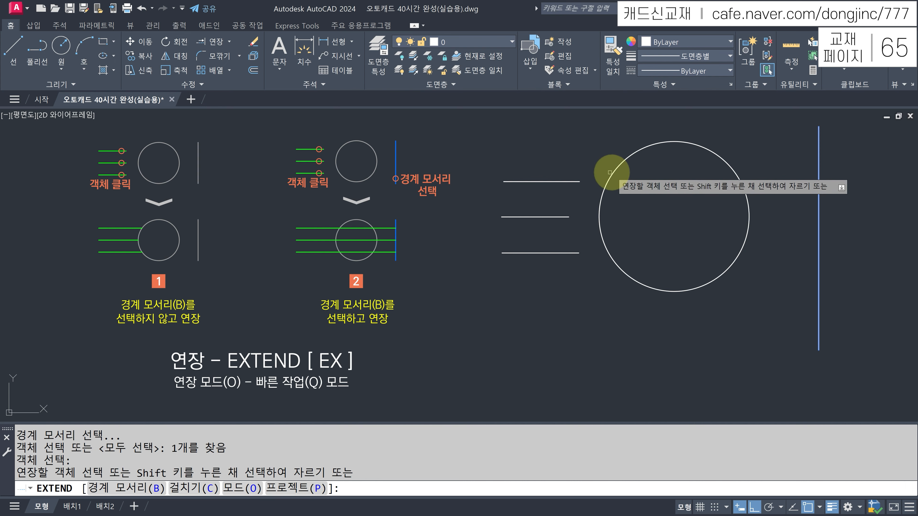
pyautogui.click(573, 182)
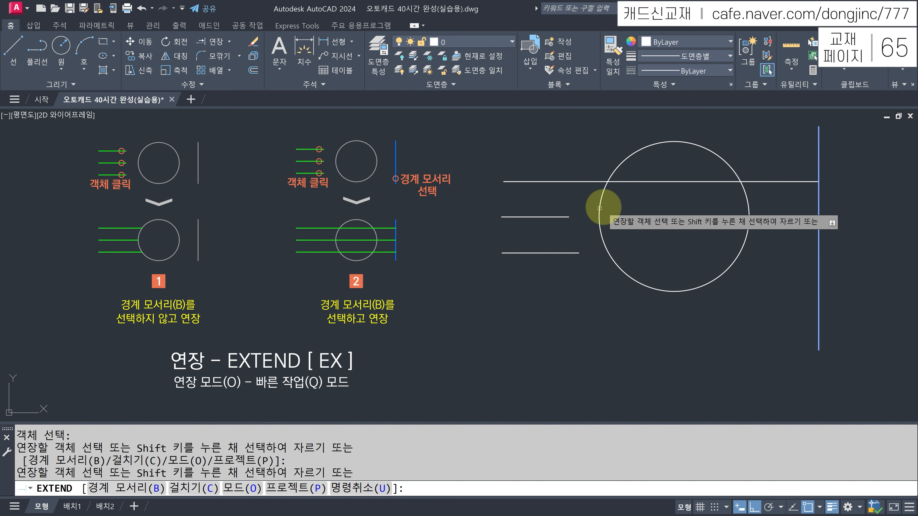
pyautogui.click(568, 217)
pyautogui.moveTo(564, 320); pyautogui.dragTo(567, 232)
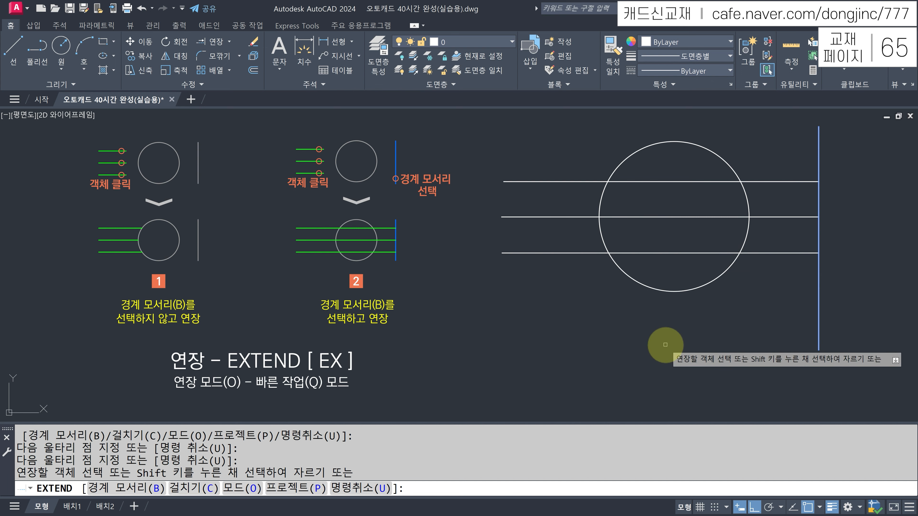
pyautogui.press('Return')
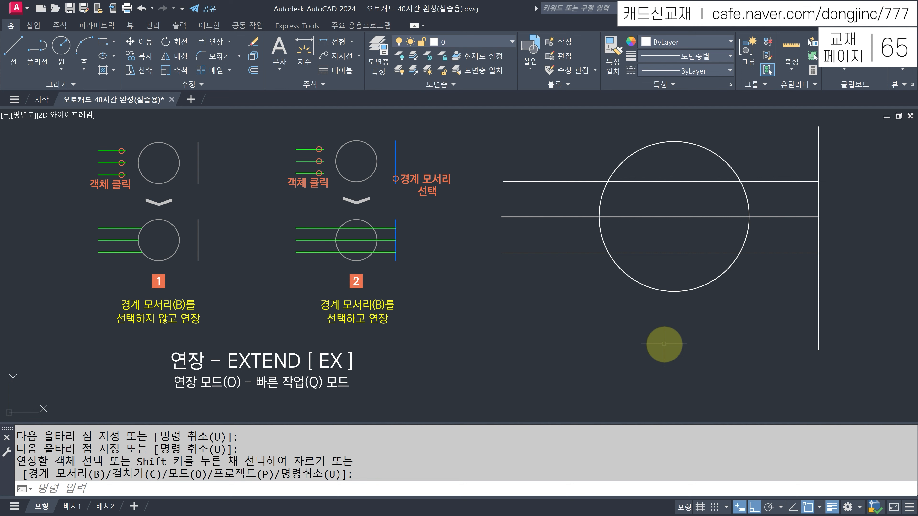
pyautogui.hotkey('ctrl', 'z')
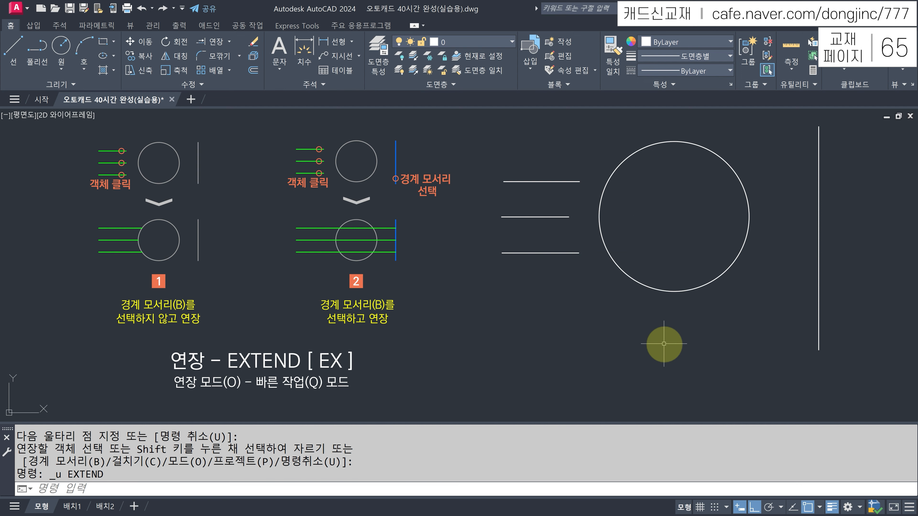
# - Extend the three horizontal lines again with only the vertical line as boundary edge, using fences for the upper two lines
pyautogui.write('EX')
pyautogui.press('Return')
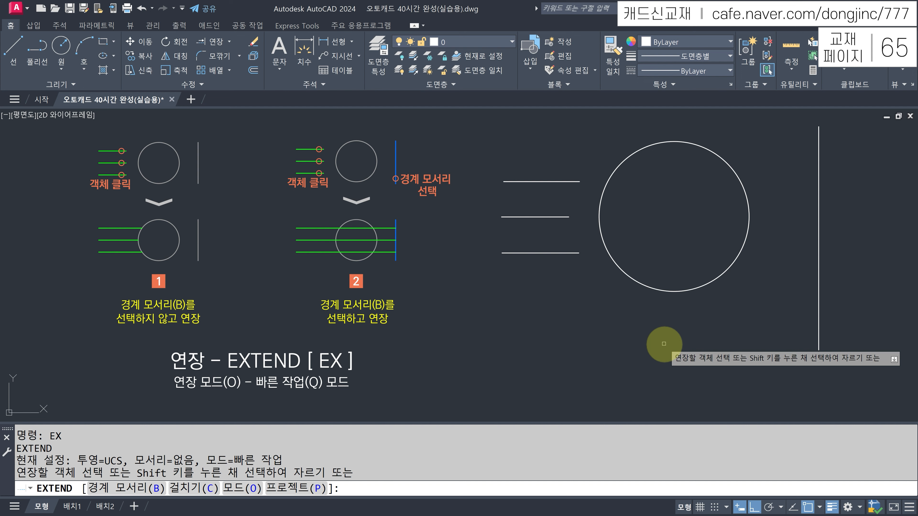
pyautogui.write('B')
pyautogui.press('Return')
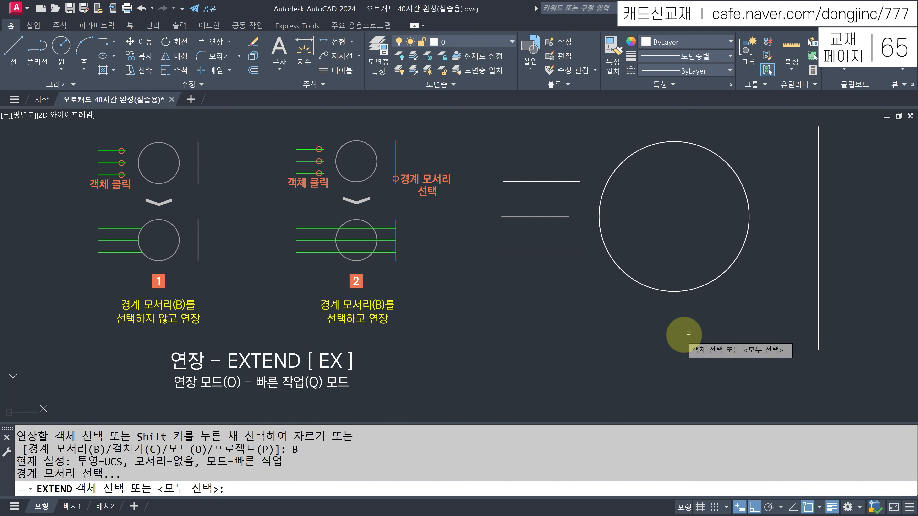
pyautogui.click(818, 266)
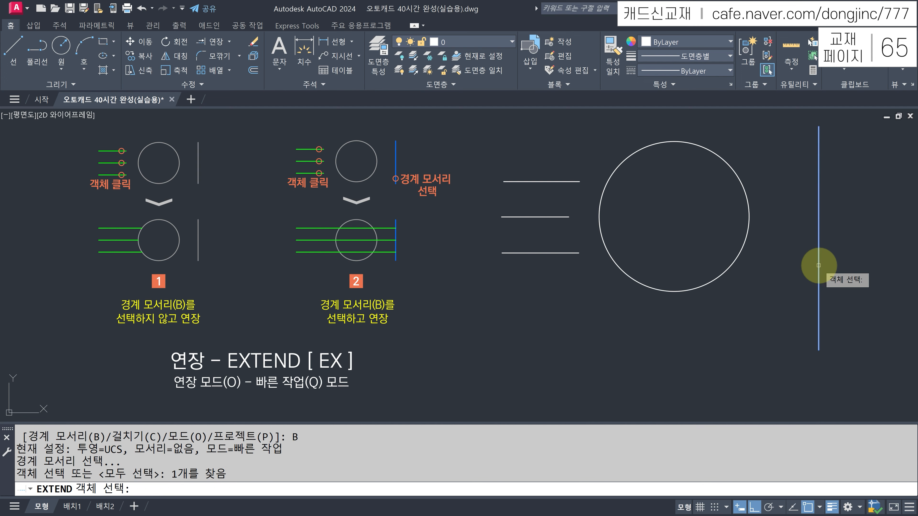
pyautogui.press('Return')
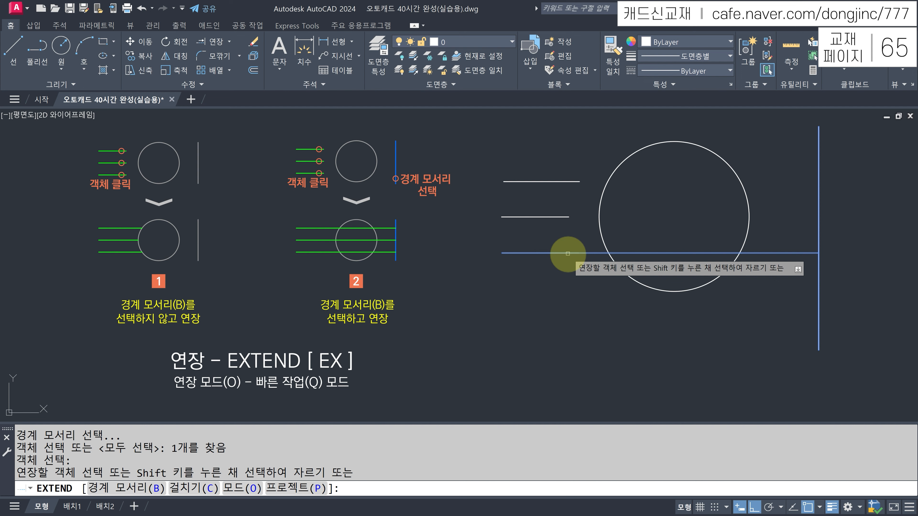
pyautogui.moveTo(550, 151); pyautogui.dragTo(540, 233)
pyautogui.moveTo(552, 155); pyautogui.dragTo(556, 211)
pyautogui.press('Return')
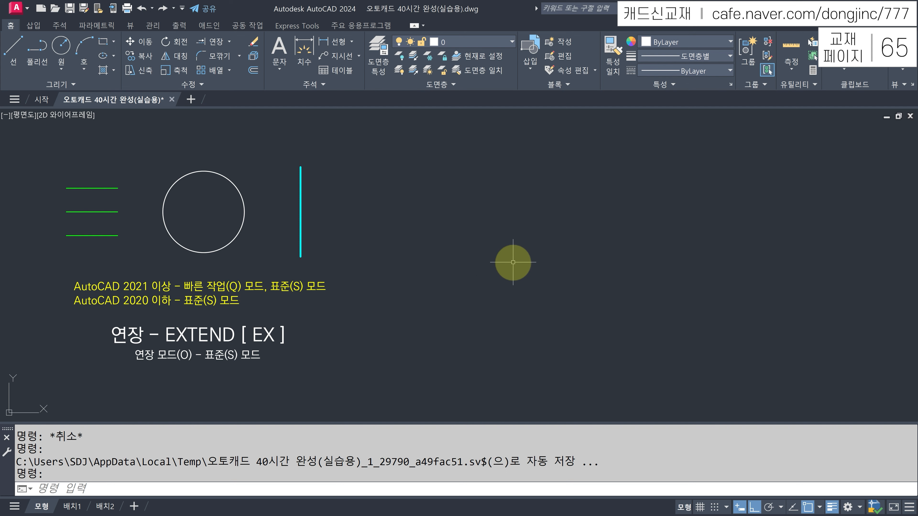
# - Draw three separate horizontal lines of similar length, one below another, in the empty area beside the Standard-mode Extend example
pyautogui.write('L')
pyautogui.press('Return')
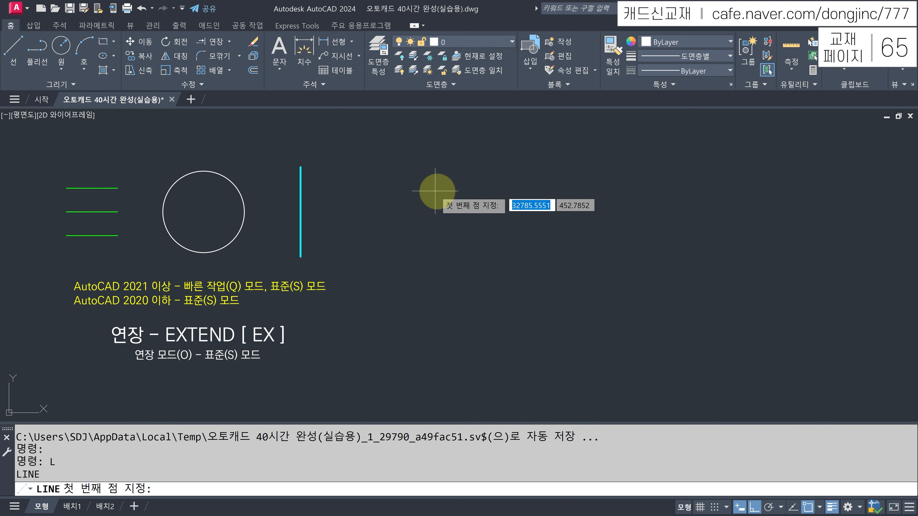
pyautogui.click(456, 200)
pyautogui.click(581, 201)
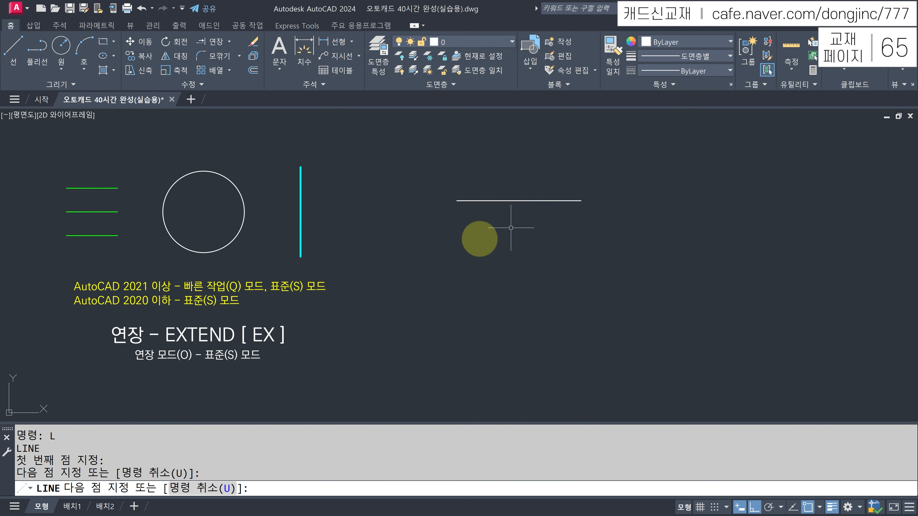
pyautogui.press('Return')
pyautogui.press('Return')
pyautogui.click(457, 245)
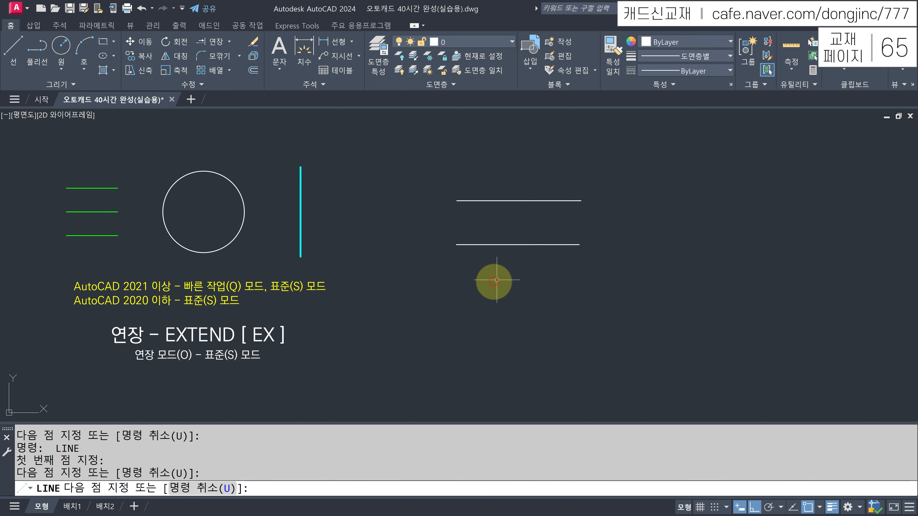
pyautogui.click(579, 240)
pyautogui.press('Return')
pyautogui.press('Return')
pyautogui.click(454, 297)
pyautogui.click(583, 297)
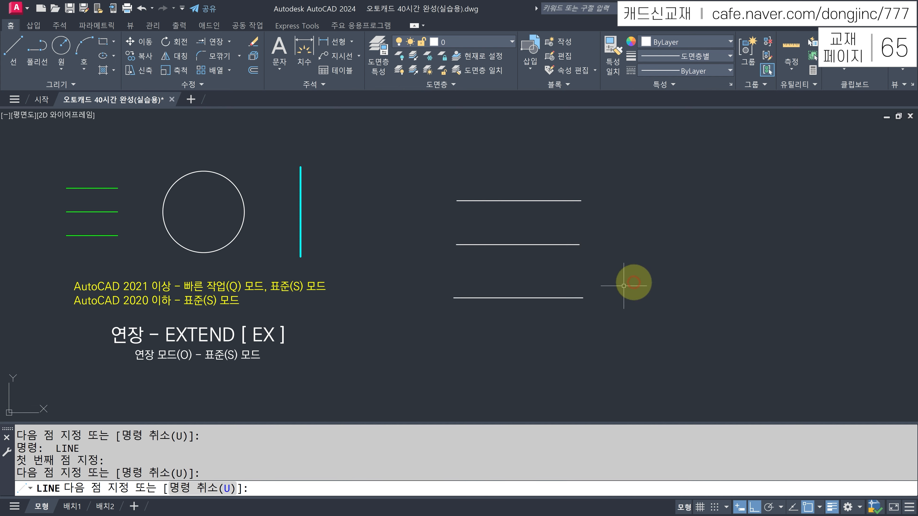
pyautogui.press('Escape')
# - Draw a circle with a radius of about 33 just beyond the right ends of the three horizontal lines
pyautogui.write('c')
pyautogui.press('Return')
pyautogui.click(686, 242)
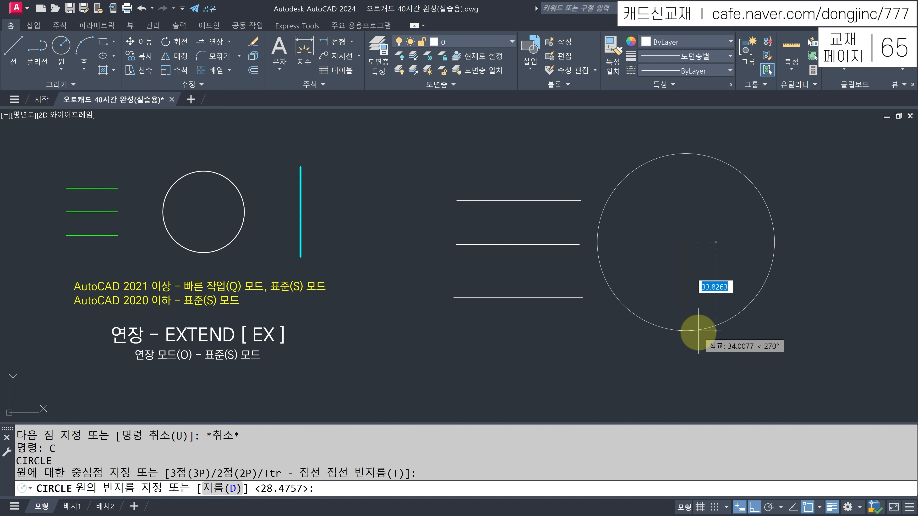
pyautogui.click(698, 330)
pyautogui.press('Escape')
# - Draw a vertical line to the right of the circle, spanning roughly the circle's full height
pyautogui.write('l')
pyautogui.press('Return')
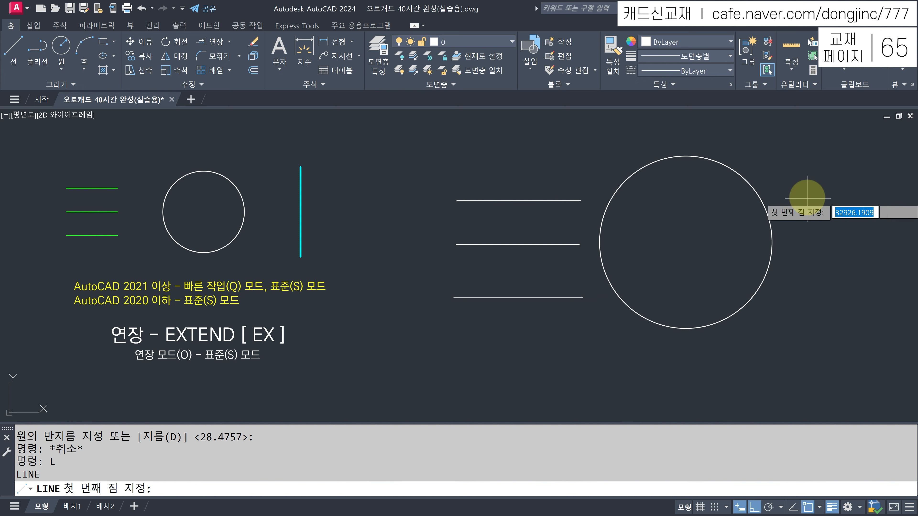
pyautogui.click(824, 168)
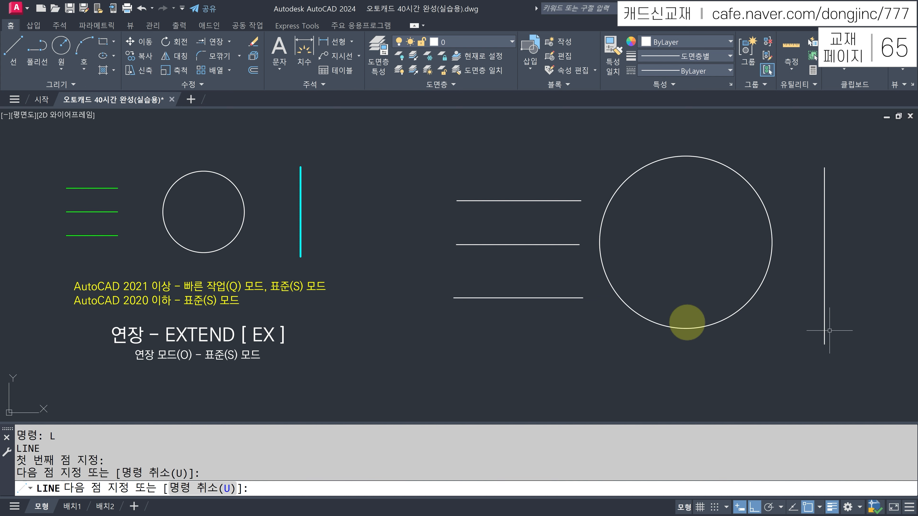
pyautogui.press('Escape')
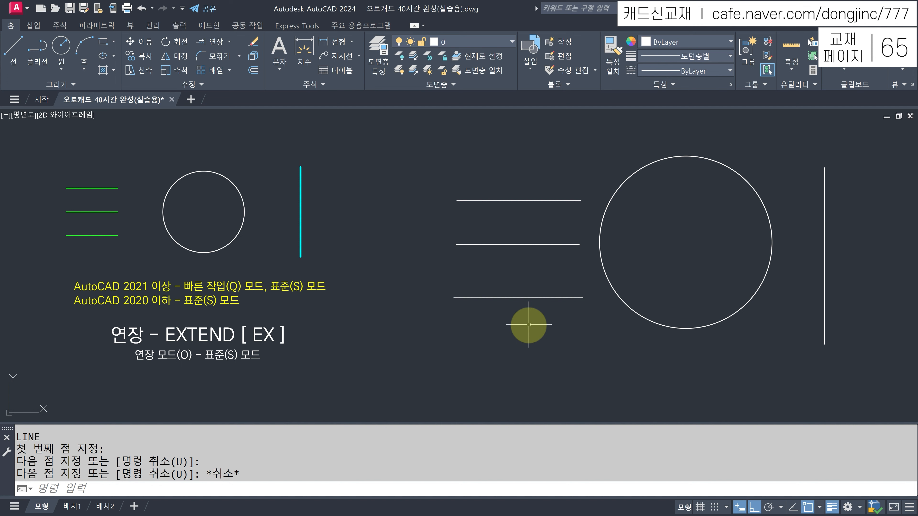
# - Change the Extend command's mode option from Quick to Standard (S) and finish the command
pyautogui.write('EX')
pyautogui.press('Return')
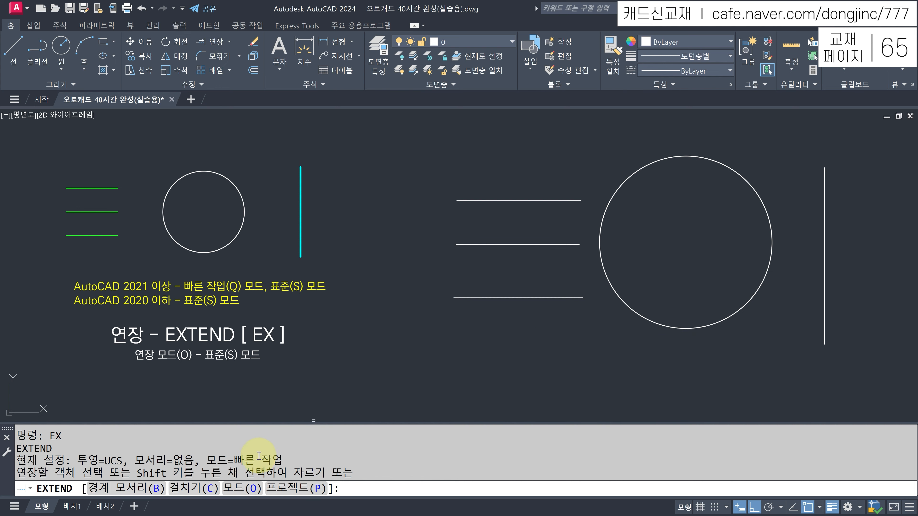
pyautogui.click(244, 489)
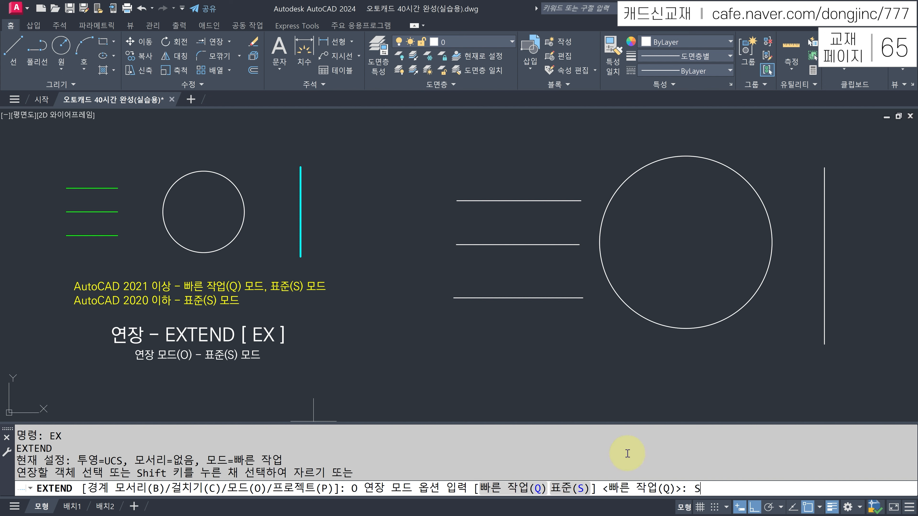
pyautogui.write('S')
pyautogui.press('Return')
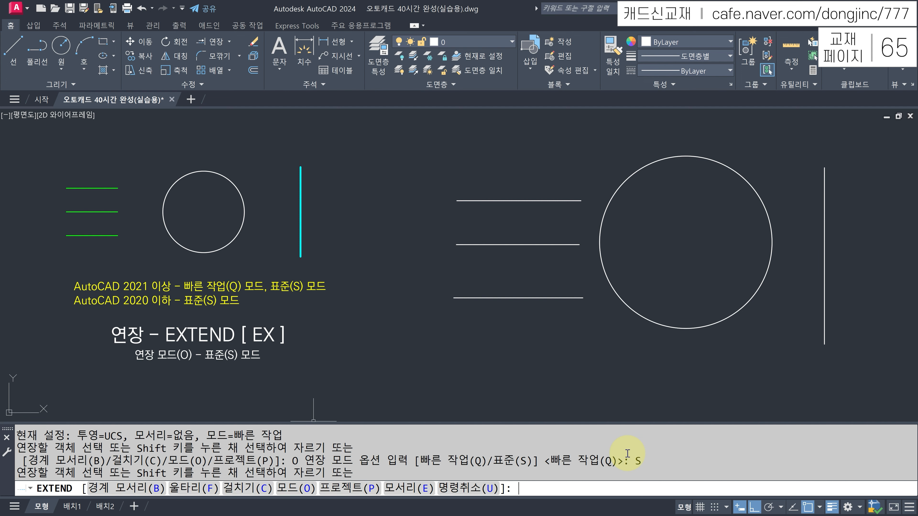
pyautogui.press('Return')
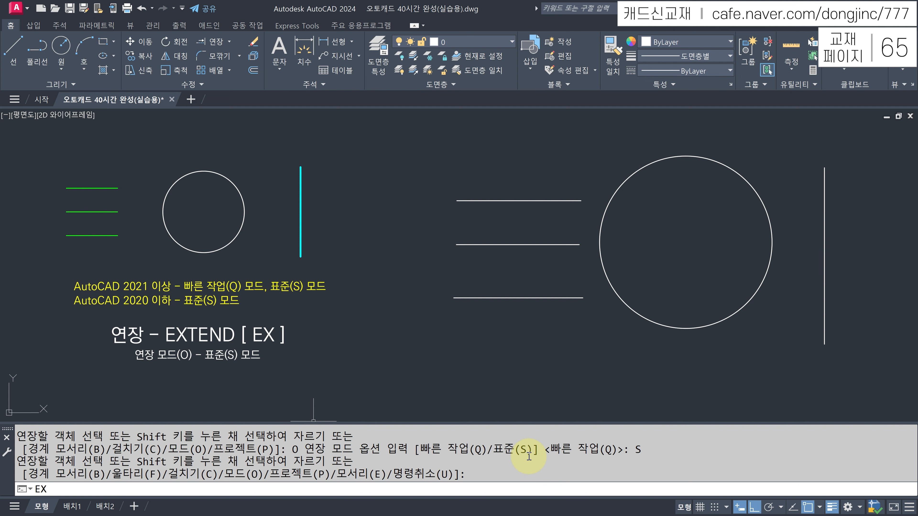
# - Start Extend with all objects as boundary edges, and bring each of the three horizontal lines to the circle's near side
pyautogui.press('Return')
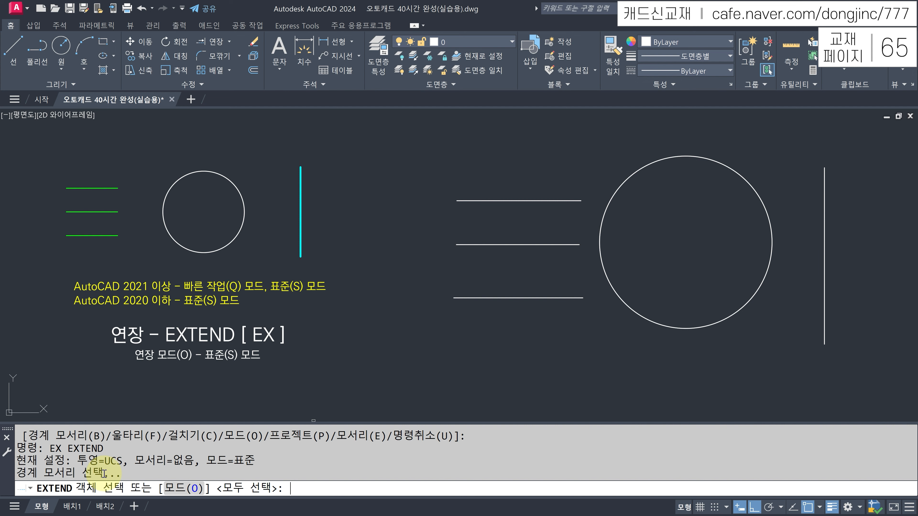
pyautogui.press('Return')
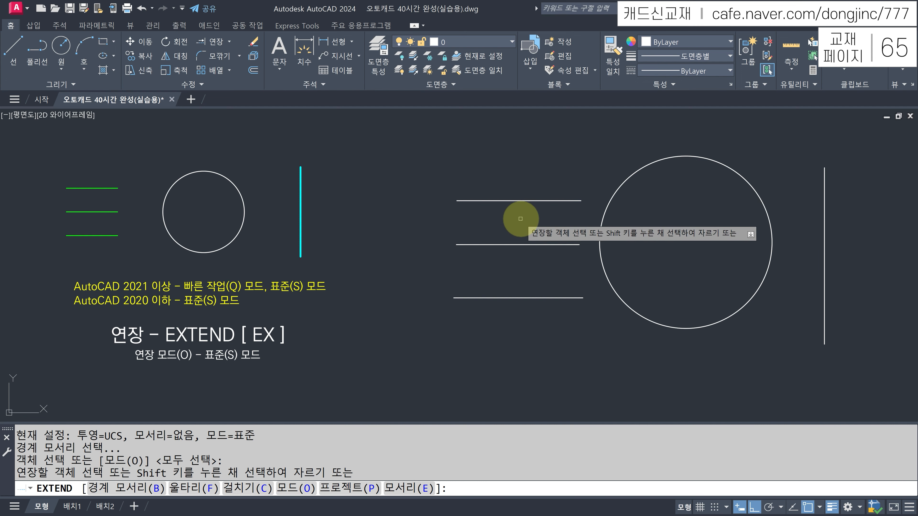
pyautogui.click(569, 200)
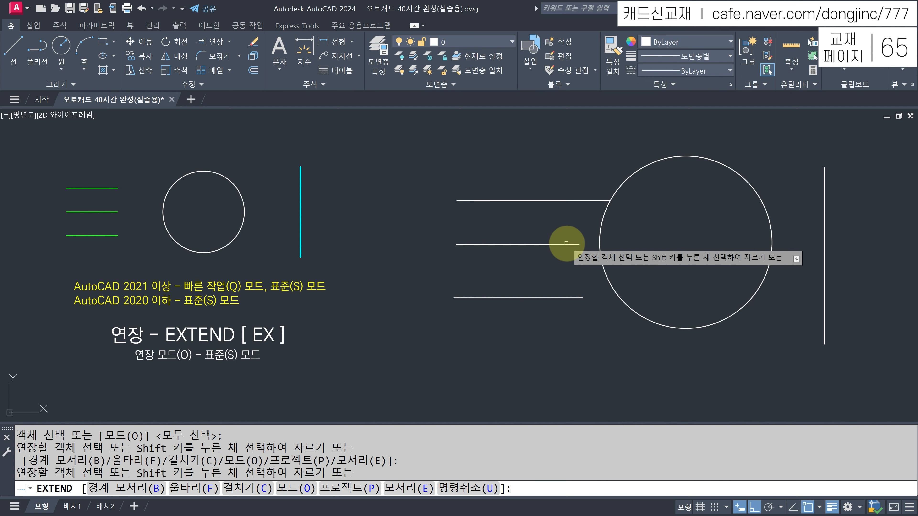
pyautogui.click(566, 243)
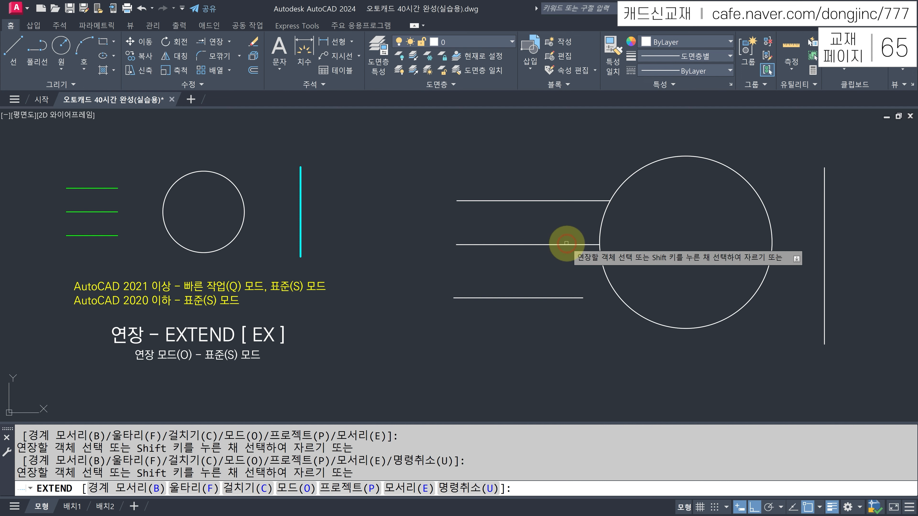
pyautogui.click(593, 272)
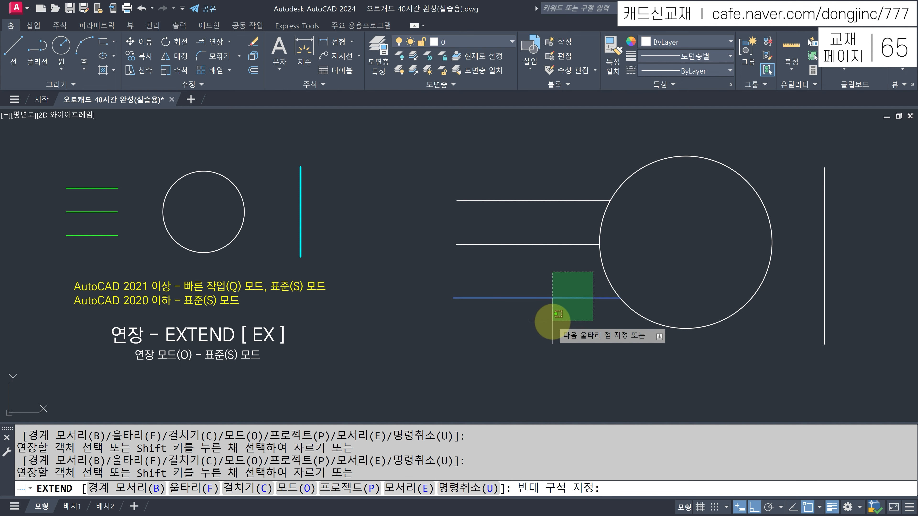
pyautogui.click(552, 321)
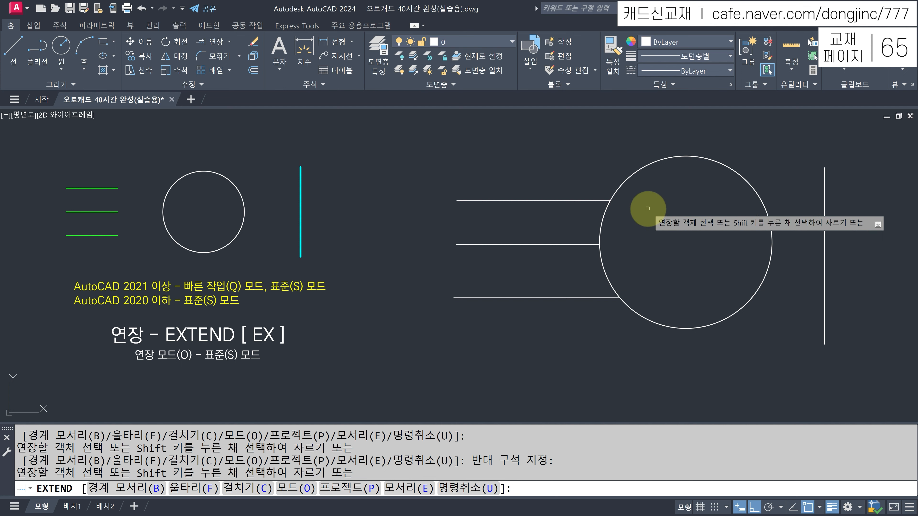
# - Extend all three lines with crossing windows to the circle's far side and on to the vertical line
pyautogui.click(657, 190)
pyautogui.click(560, 328)
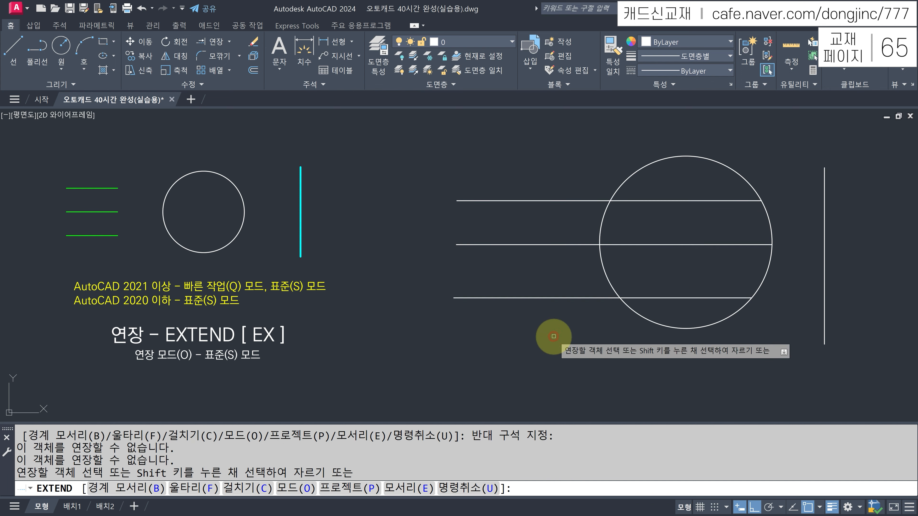
pyautogui.click(786, 171)
pyautogui.click(693, 314)
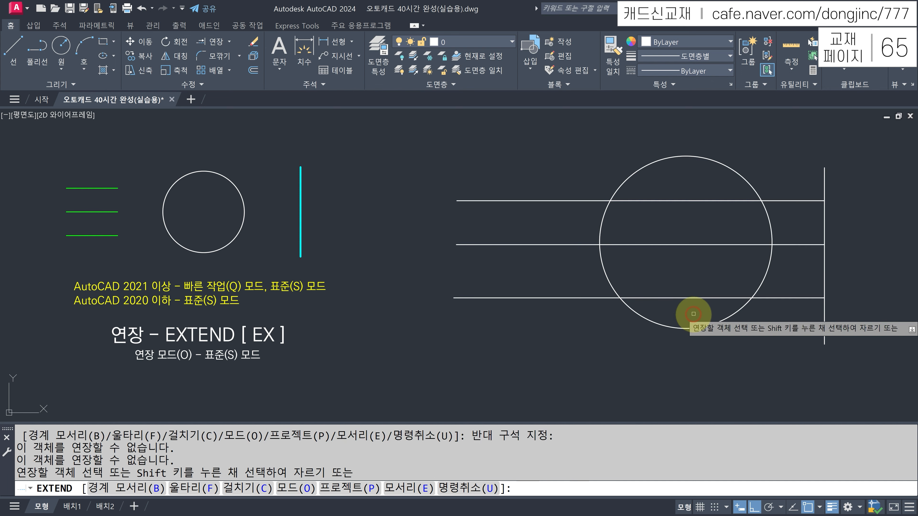
pyautogui.press('Escape')
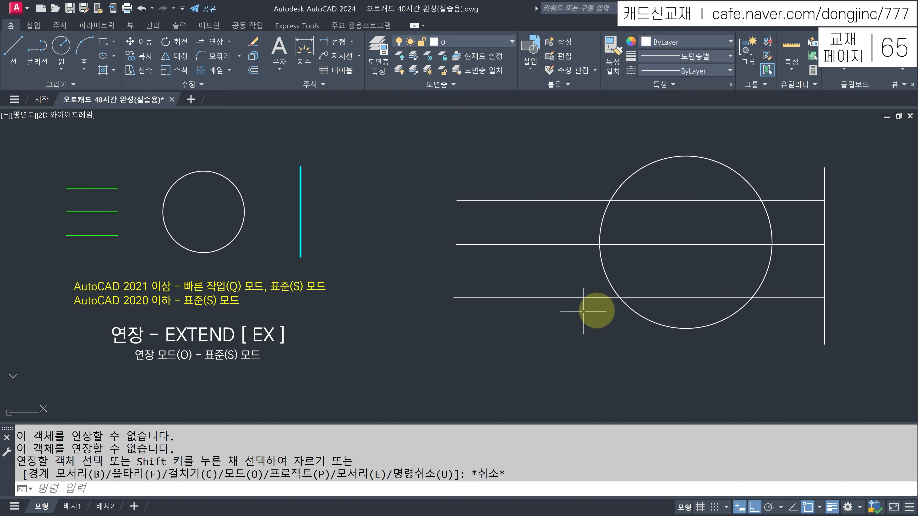
# - Undo the previous extensions and extend the three horizontal lines to the circle's near side, with all objects as boundary edges
pyautogui.hotkey('ctrl', 'z')
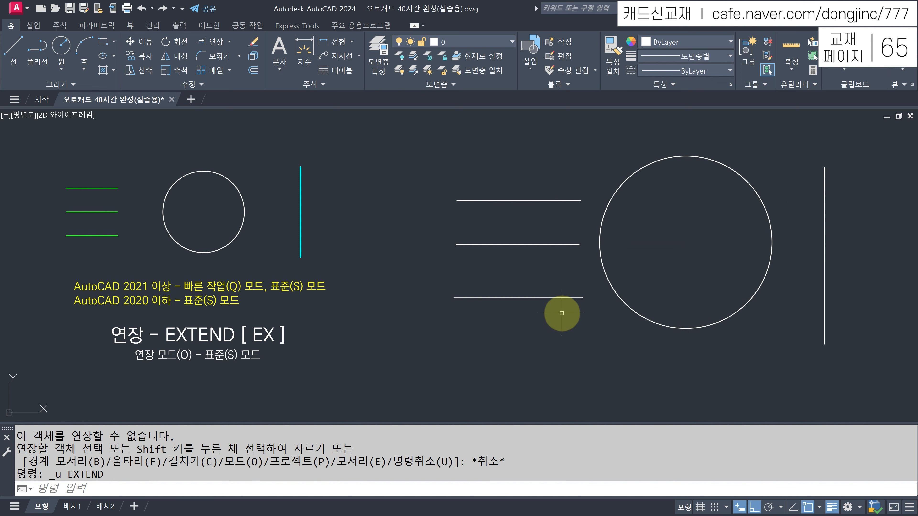
pyautogui.write('ex')
pyautogui.press('Return')
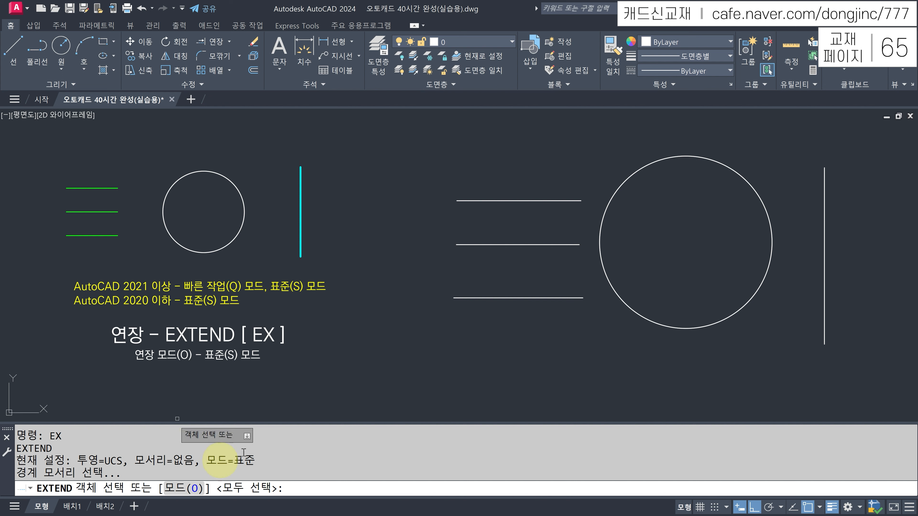
pyautogui.press('Return')
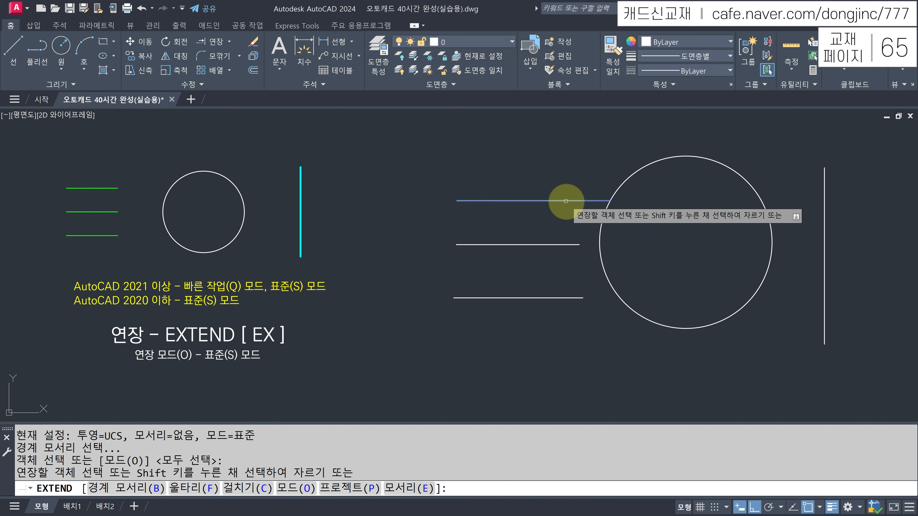
pyautogui.click(558, 200)
pyautogui.click(569, 244)
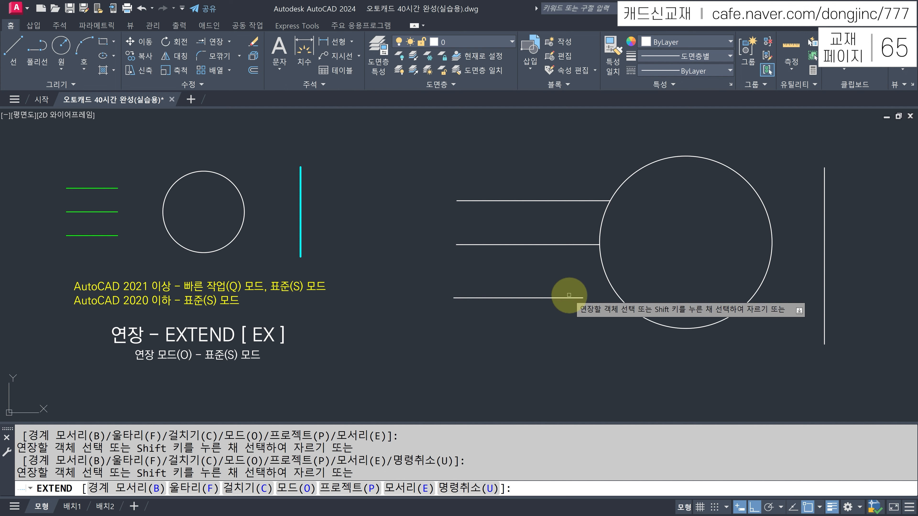
pyautogui.press('Escape')
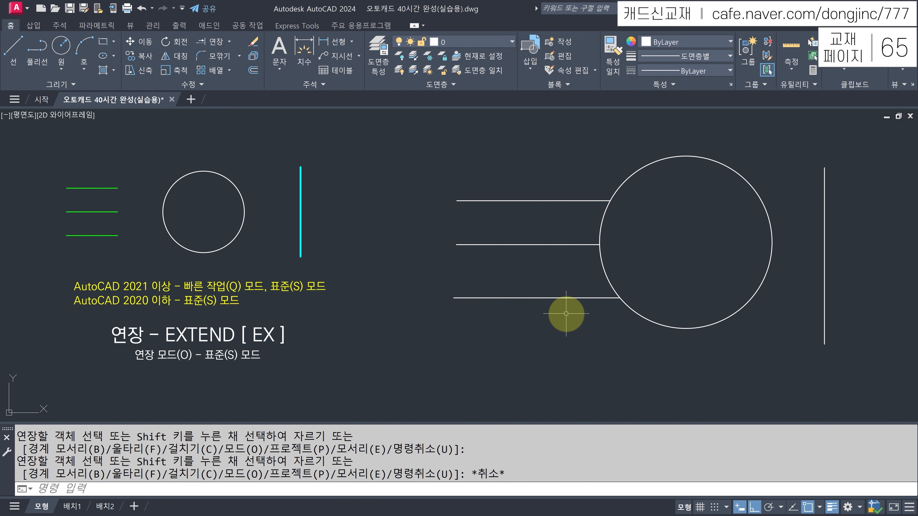
# - Undo the last Extend and extend the three horizontal lines through the circle to the vertical line, selecting only that line as boundary edge
pyautogui.hotkey('ctrl', 'z')
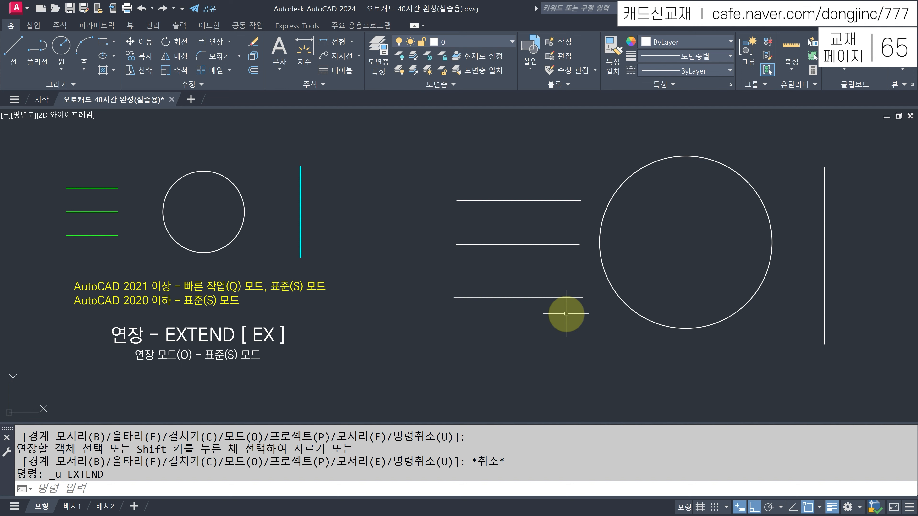
pyautogui.write('ex')
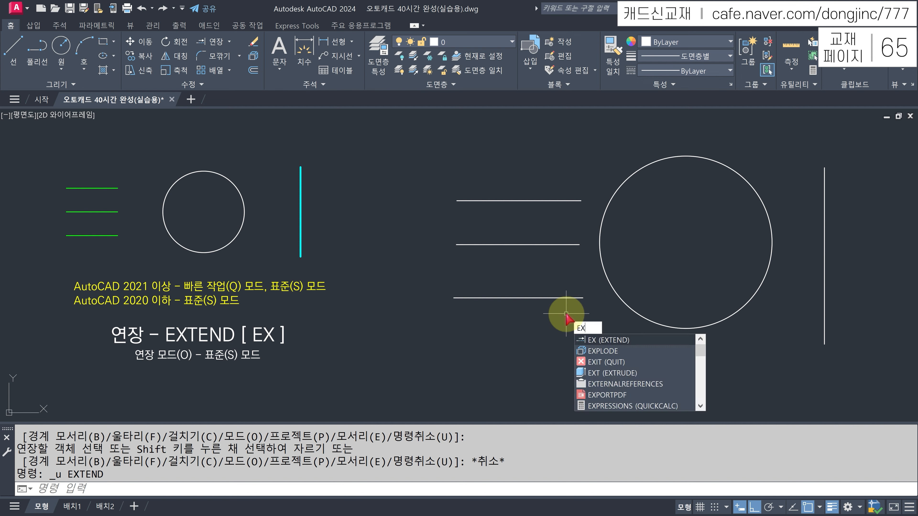
pyautogui.press('Return')
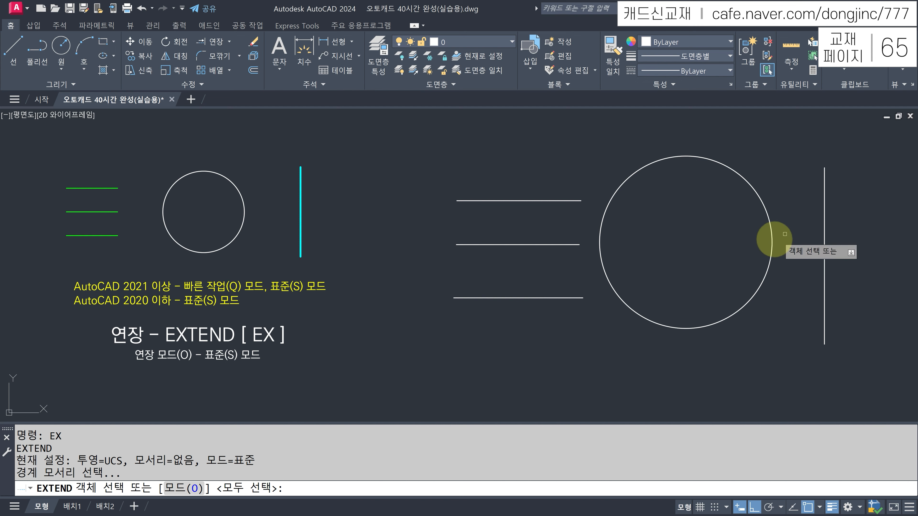
pyautogui.click(825, 215)
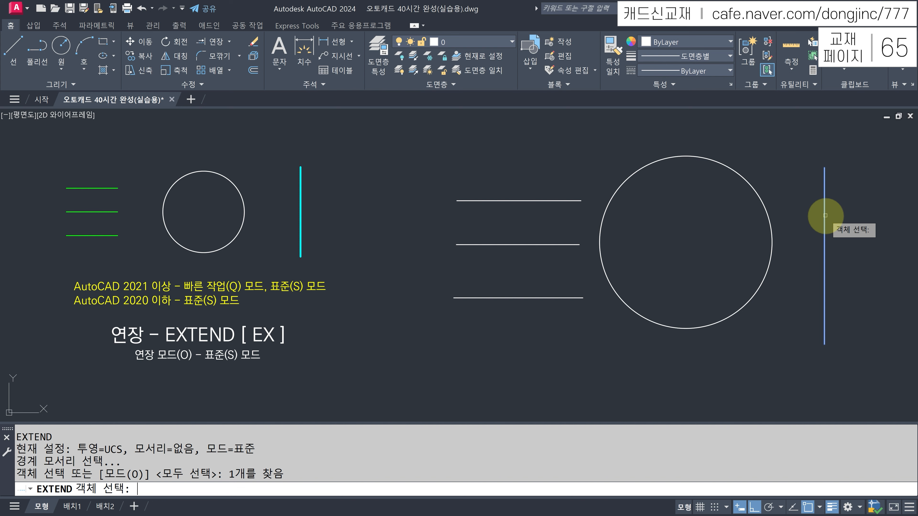
pyautogui.press('Return')
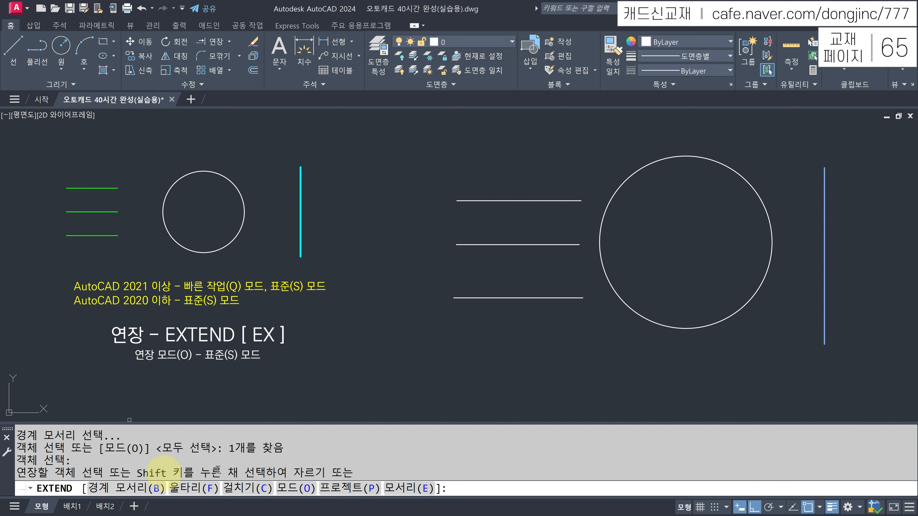
pyautogui.click(576, 200)
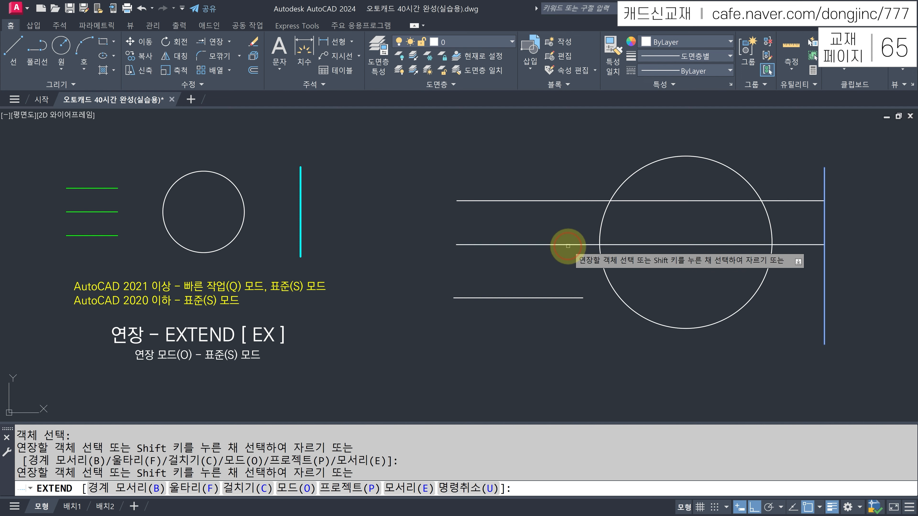
pyautogui.click(559, 297)
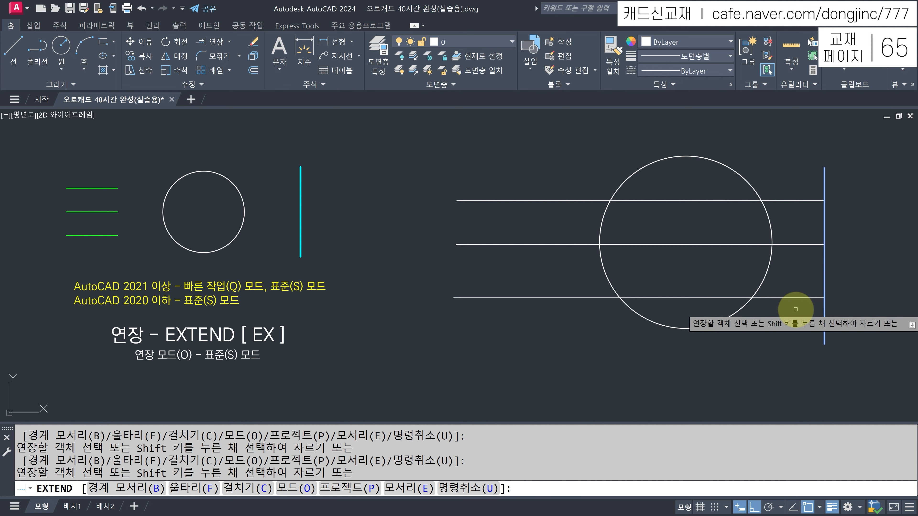
pyautogui.press('Return')
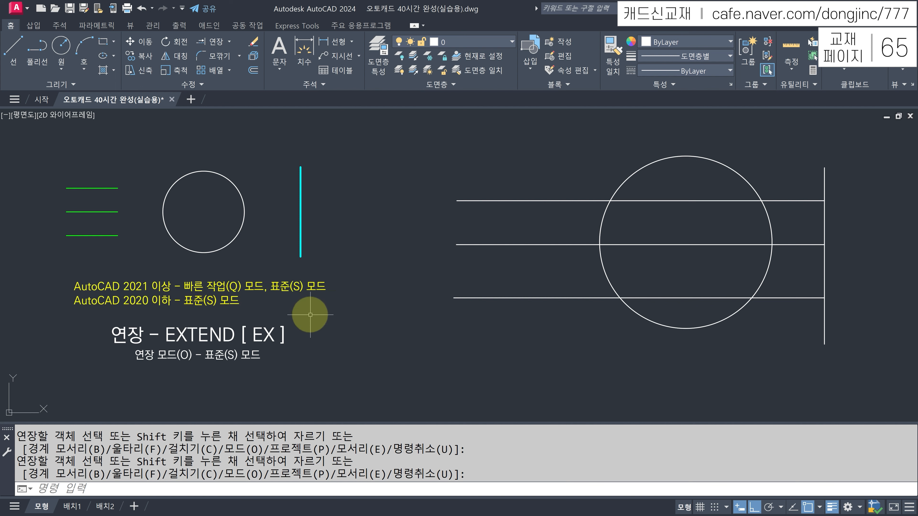
pyautogui.write('ex')
pyautogui.press('Return')
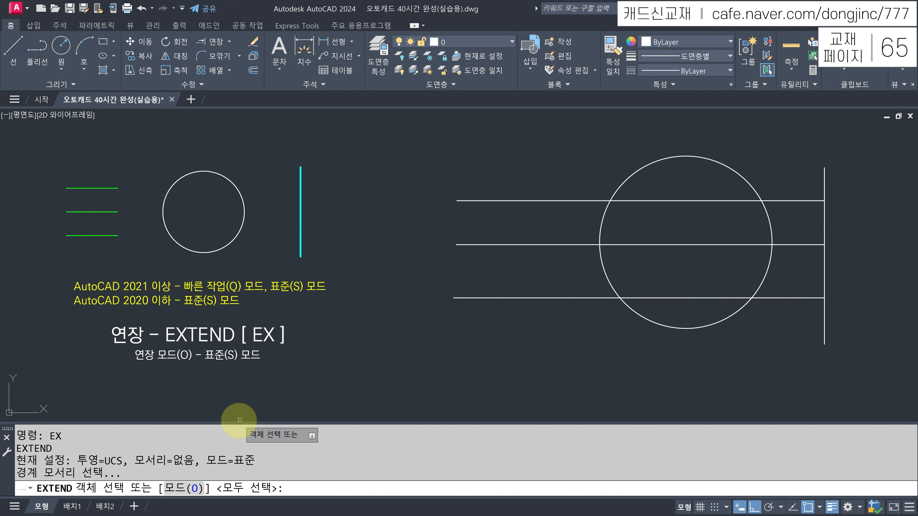
pyautogui.press('Return')
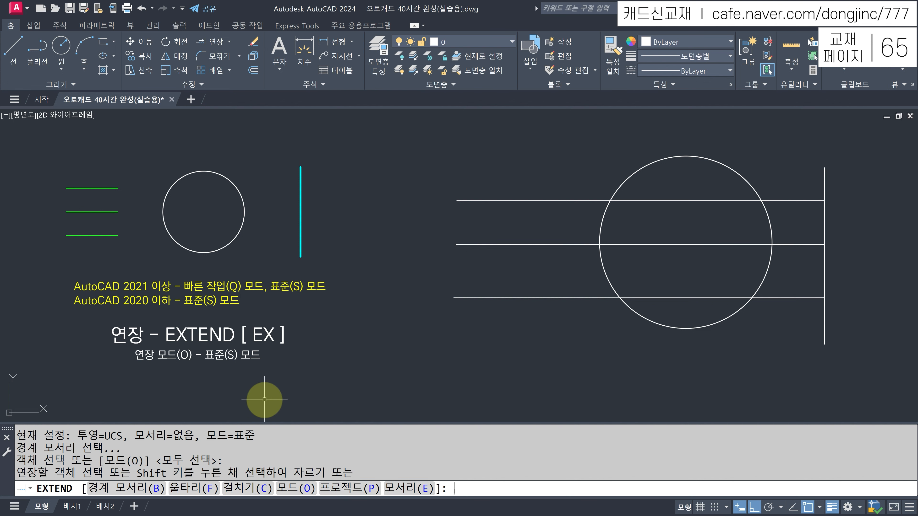
# - Set the Extend command's mode option to Quick (Q) and finish the command
pyautogui.write('ex')
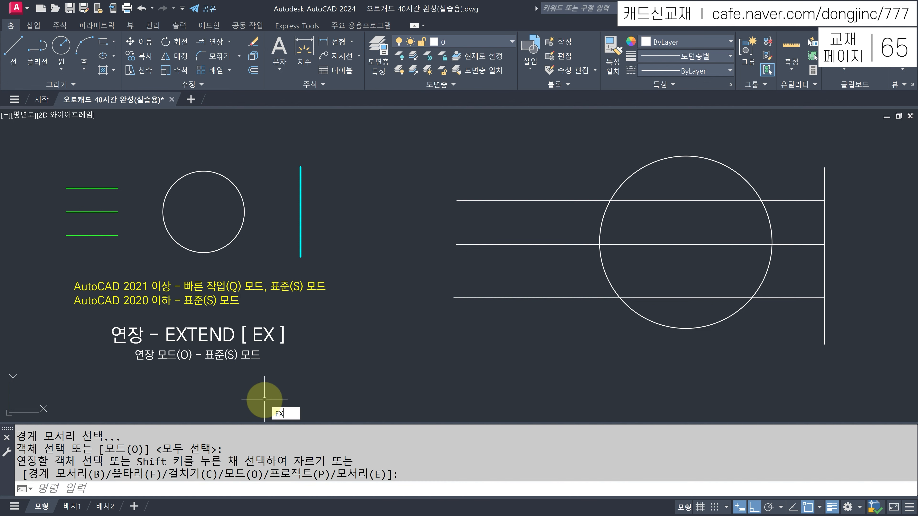
pyautogui.press('Return')
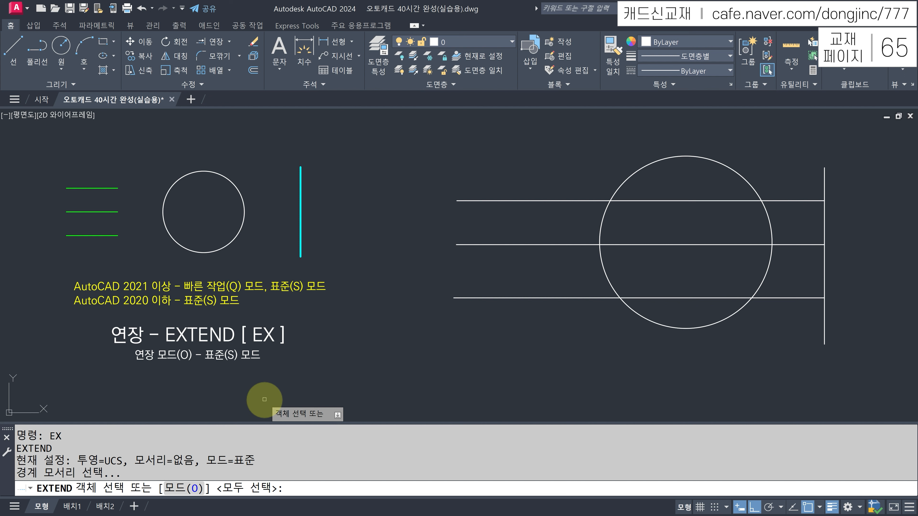
pyautogui.write('o')
pyautogui.press('Return')
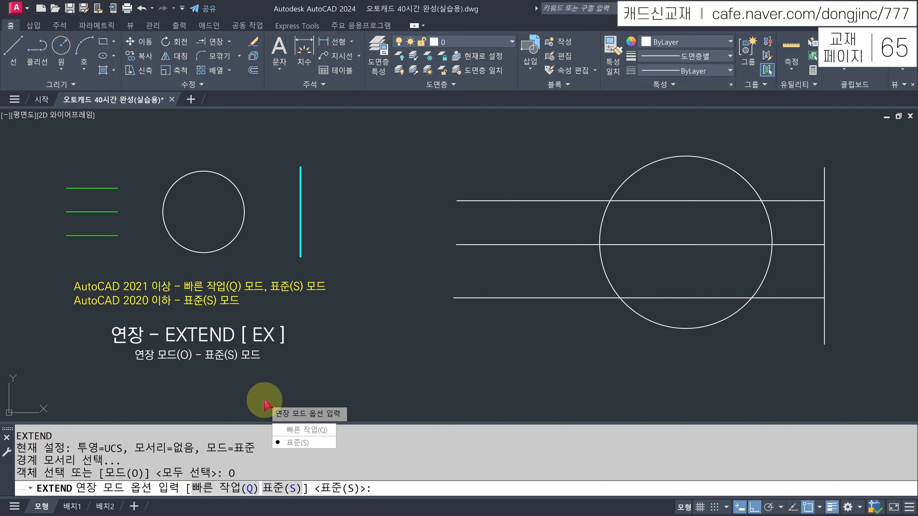
pyautogui.write('q')
pyautogui.press('Return')
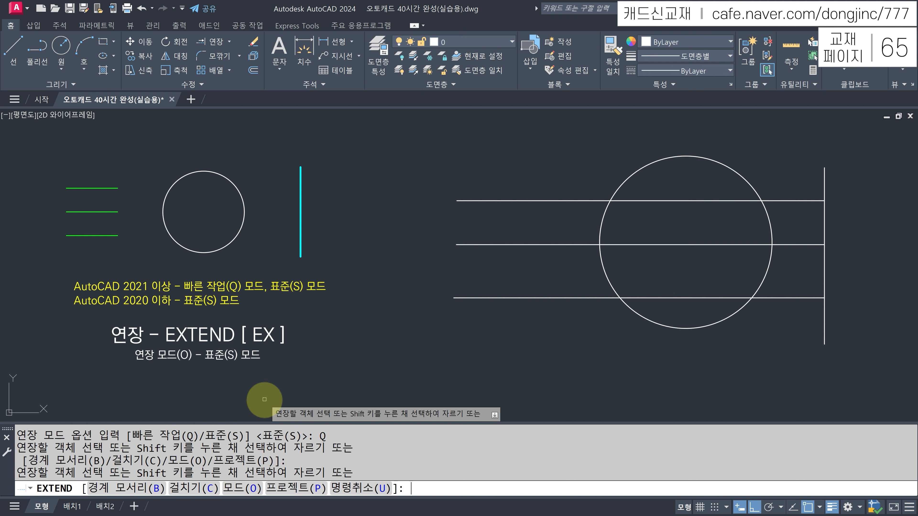
pyautogui.click(265, 399)
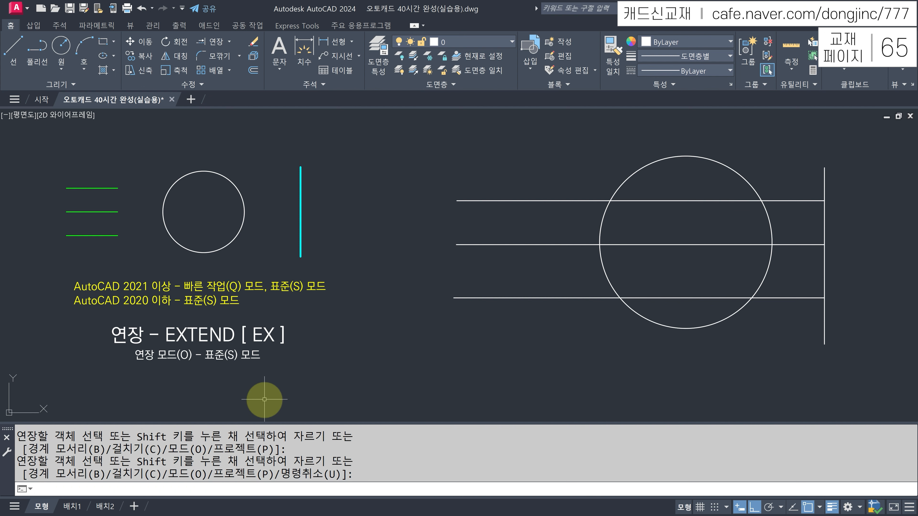
# - Start Extend to check its current mode setting, and leave the command without extending anything
pyautogui.write('ex')
pyautogui.press('Return')
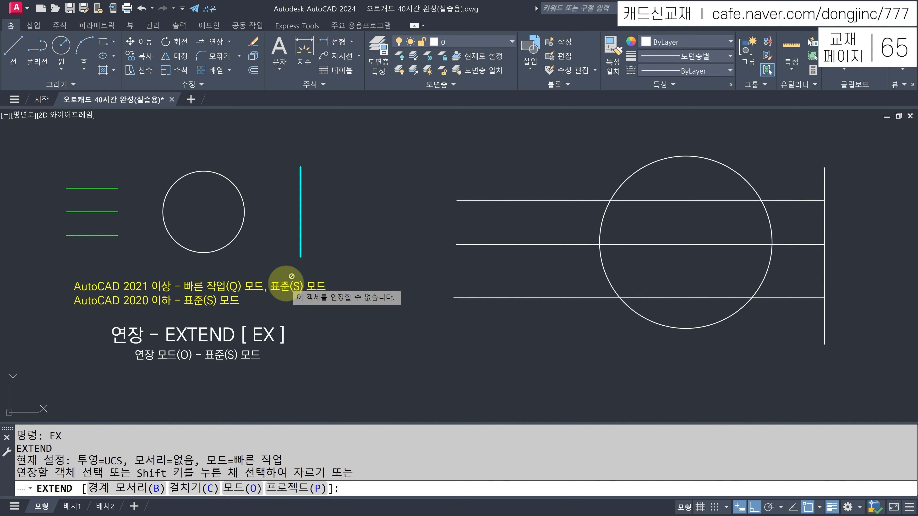
pyautogui.click(286, 284)
pyautogui.press('Escape')
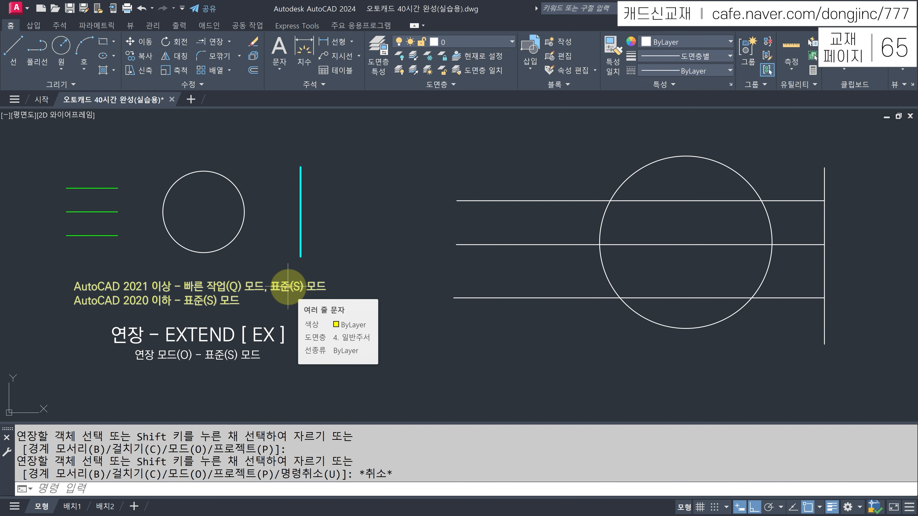